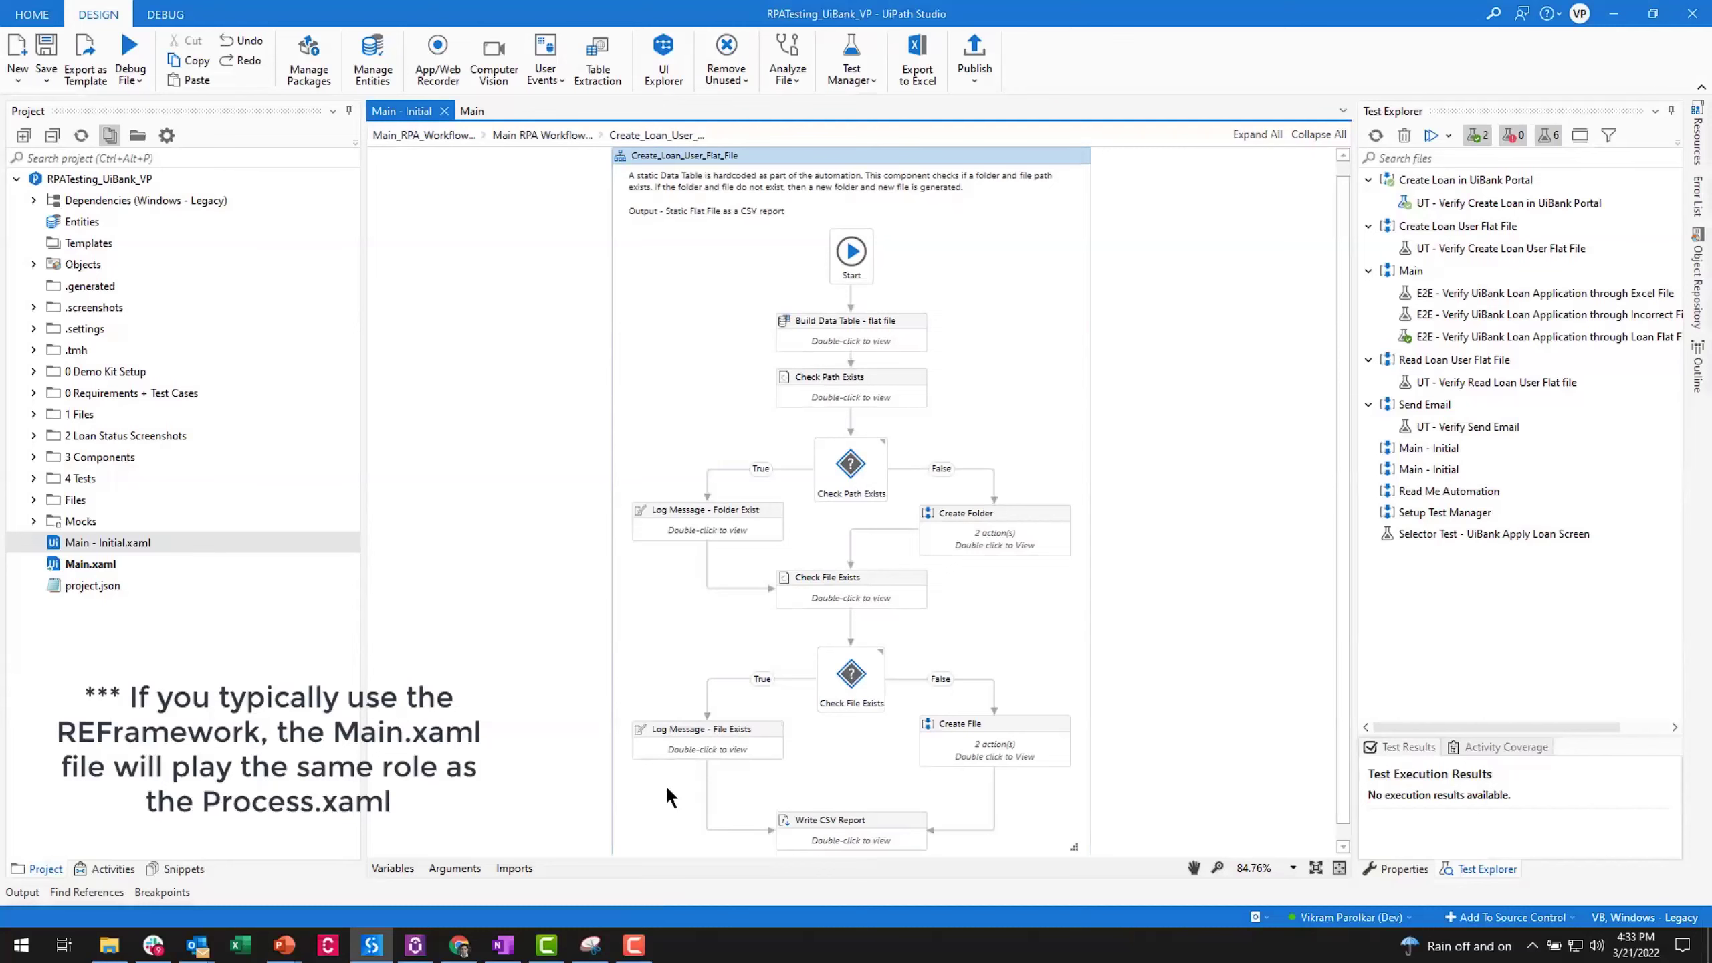
- Extract the Create_Loan_User_Flat_File flowchart into a new workflow named Component_CreateLoanUserFlatFile
click(452, 134)
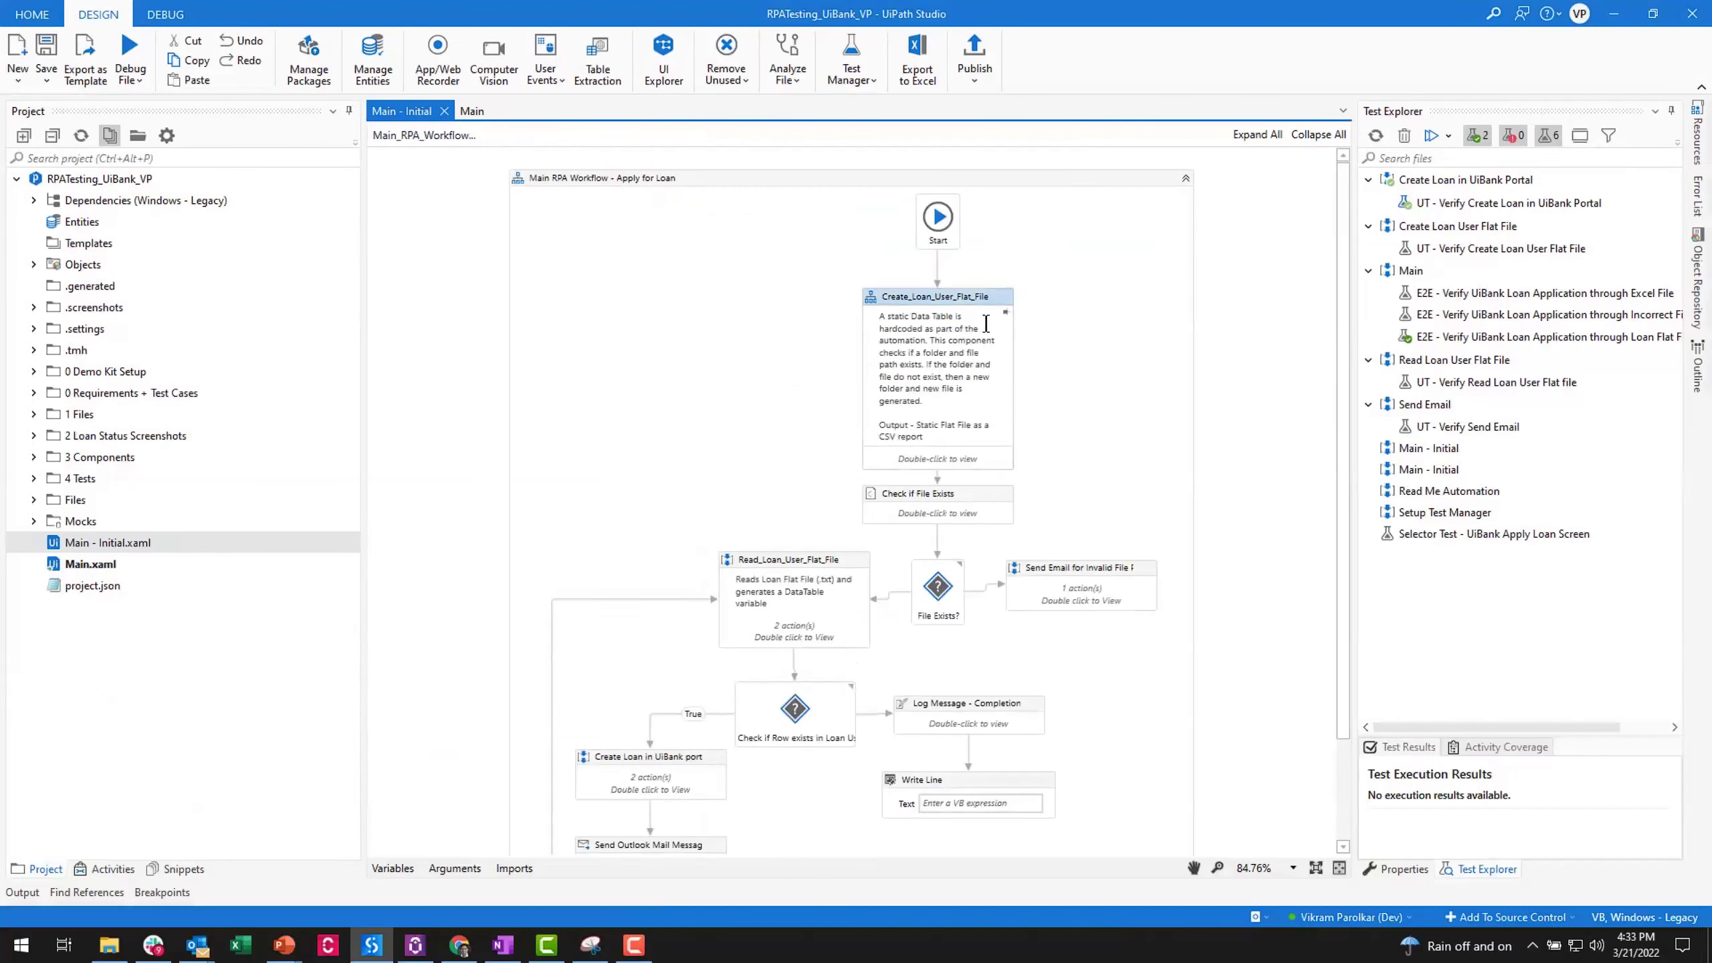
double_click(998, 456)
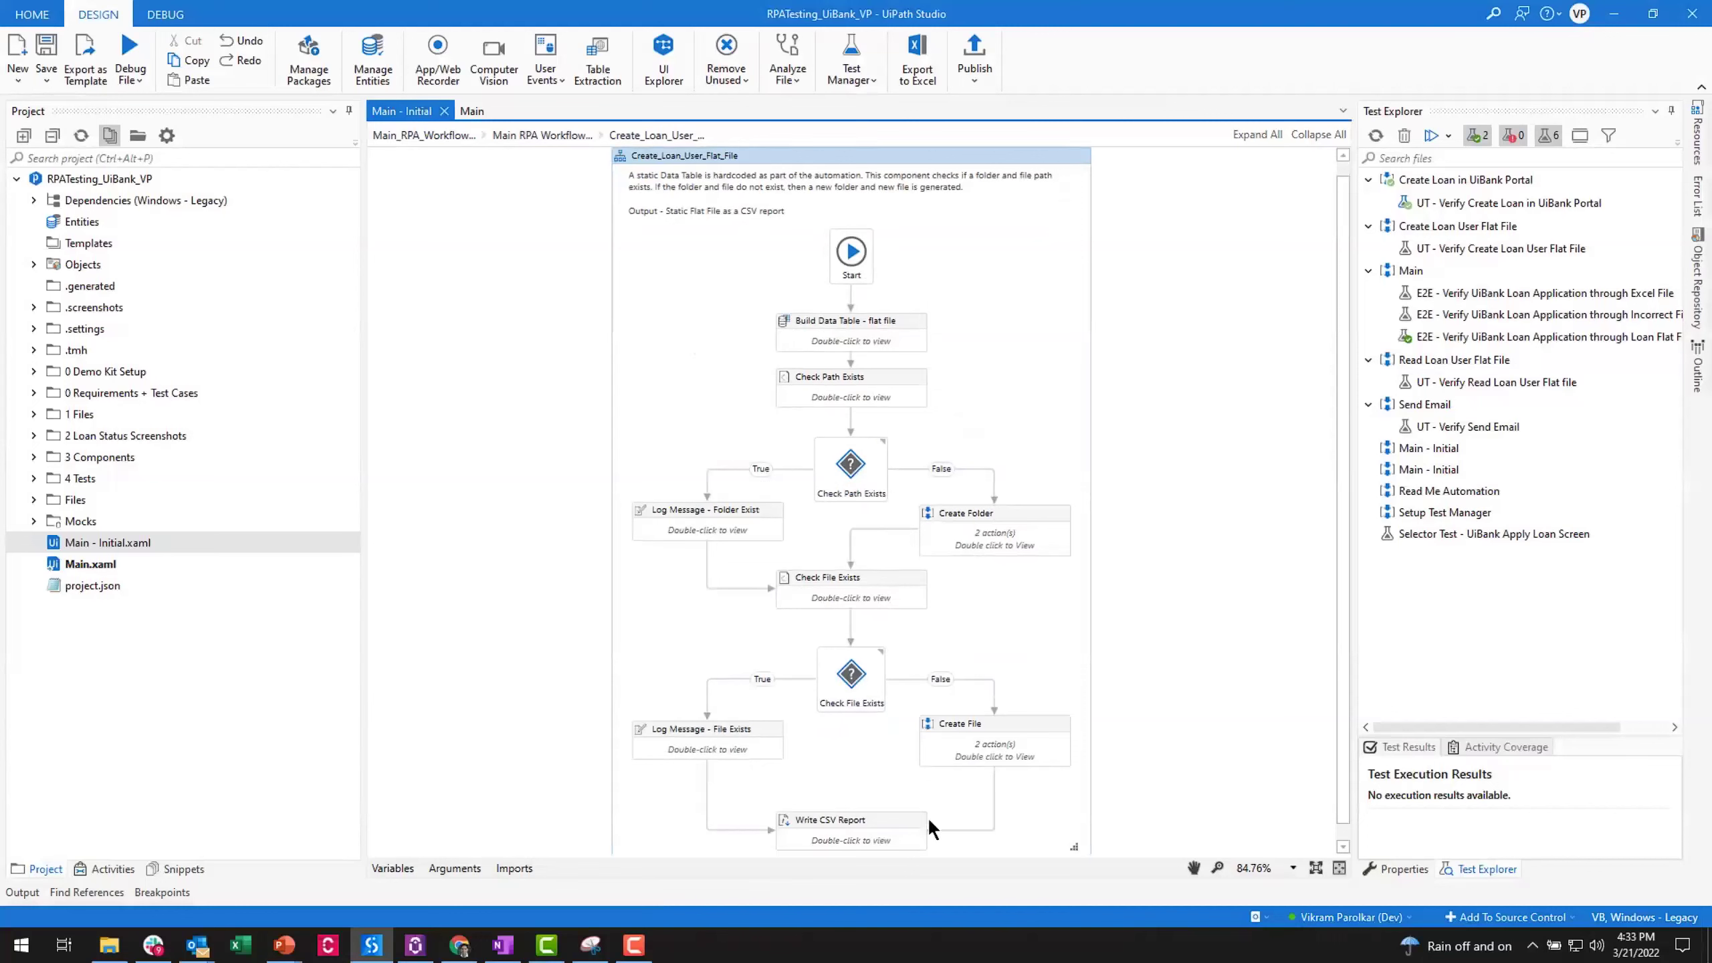
right_click(647, 310)
click(749, 604)
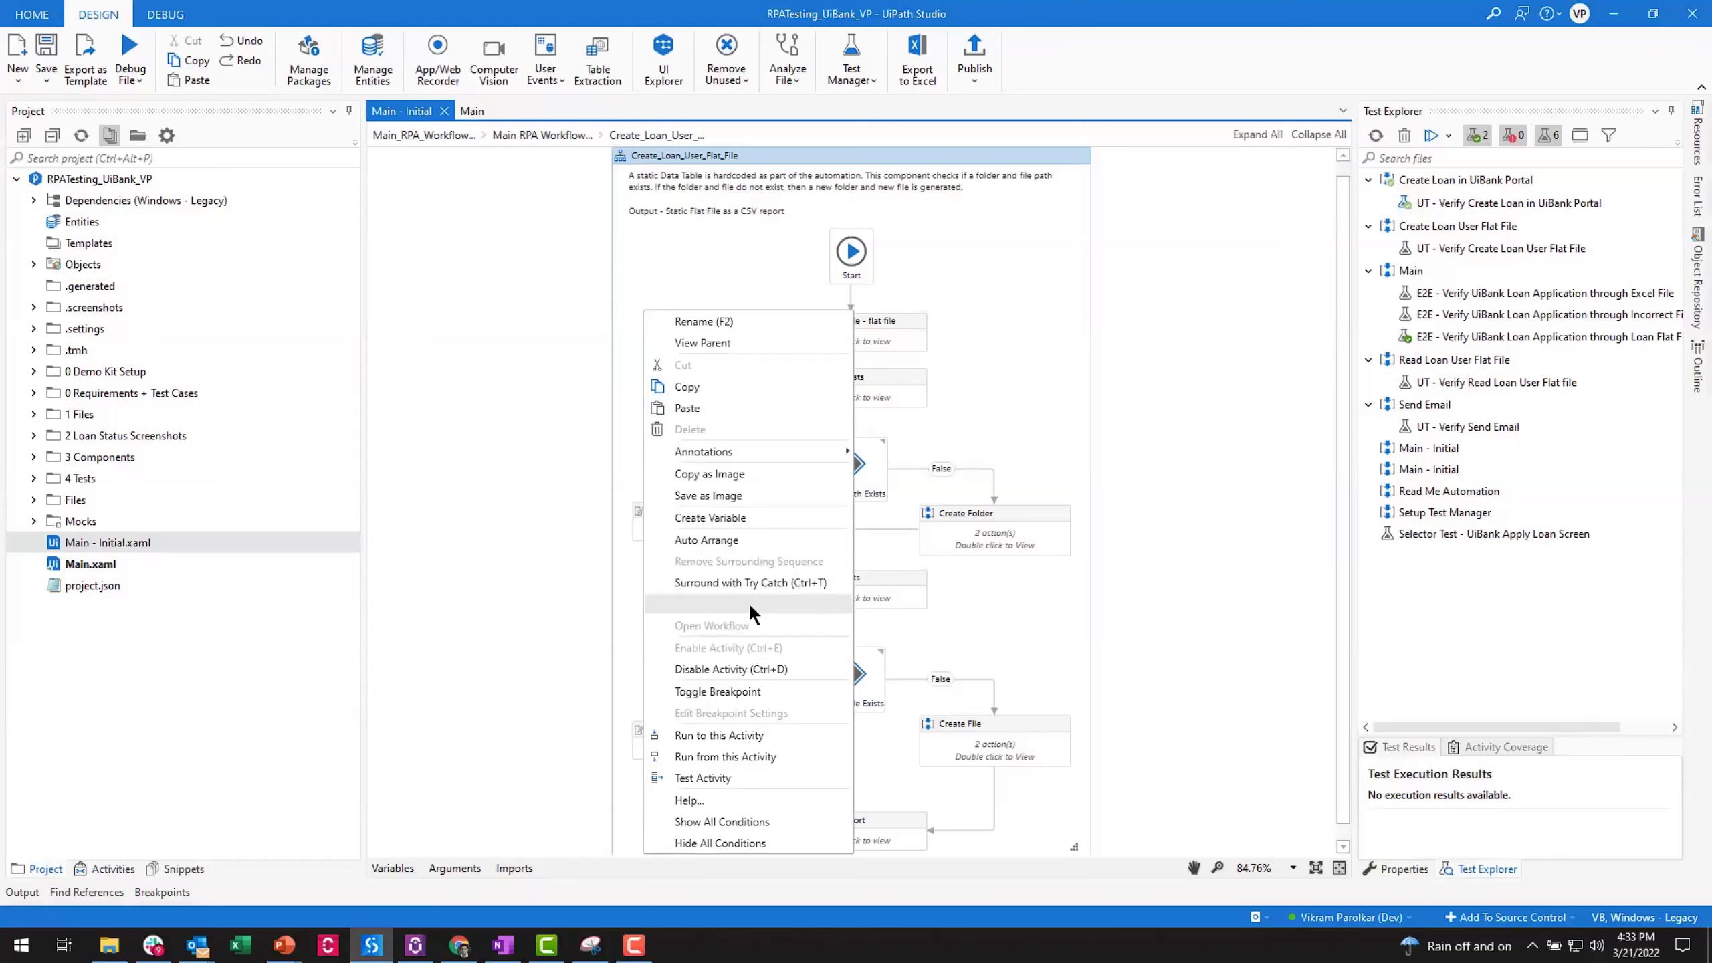
click(733, 464)
text(Component_CreateLoanUserFlatFile)
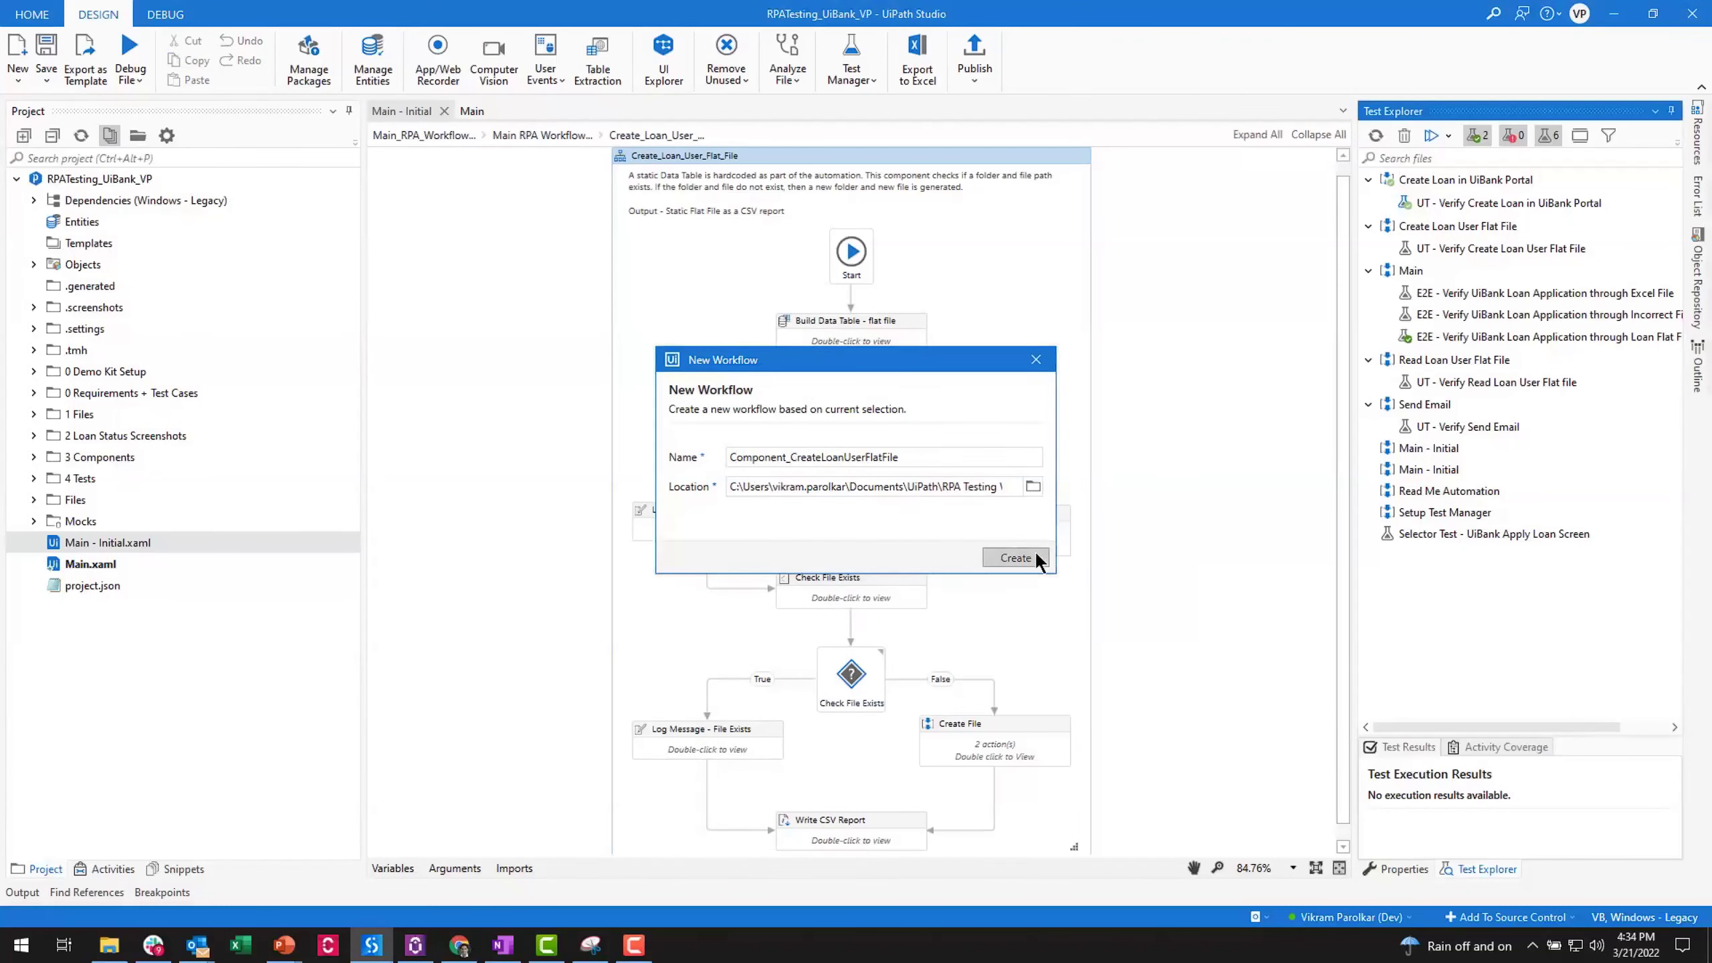
click(1035, 558)
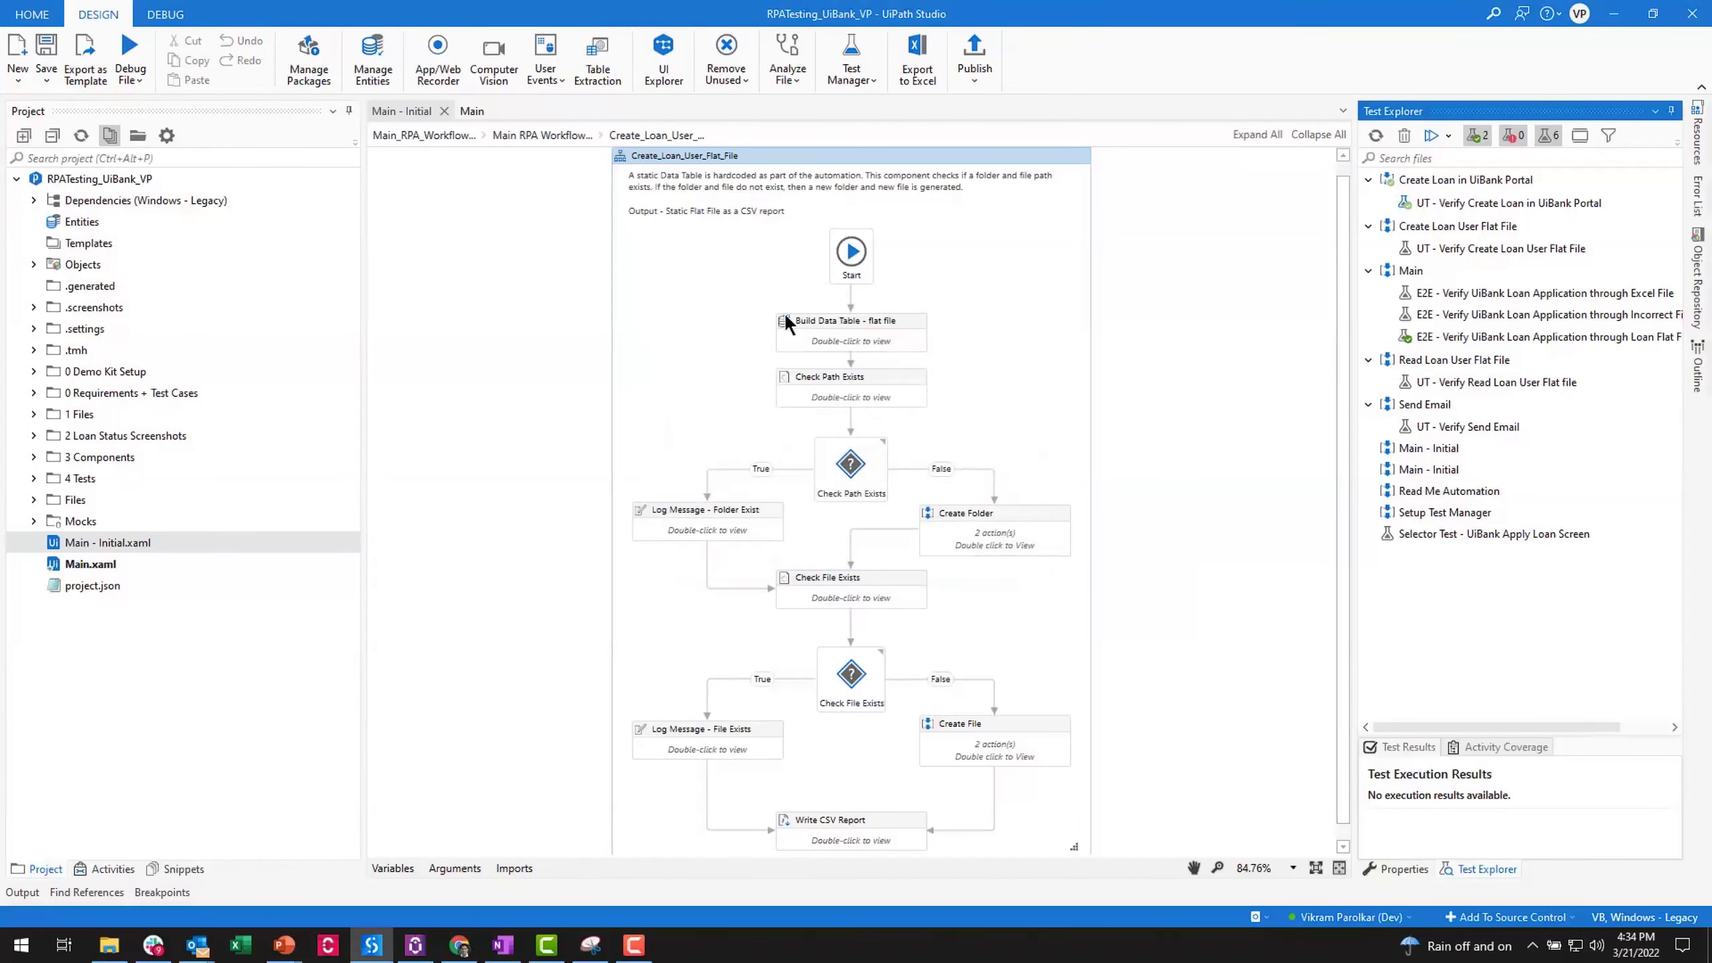
- Review the extracted workflow's arguments and the arguments passed by its invoke activity in Main - Initial
click(468, 869)
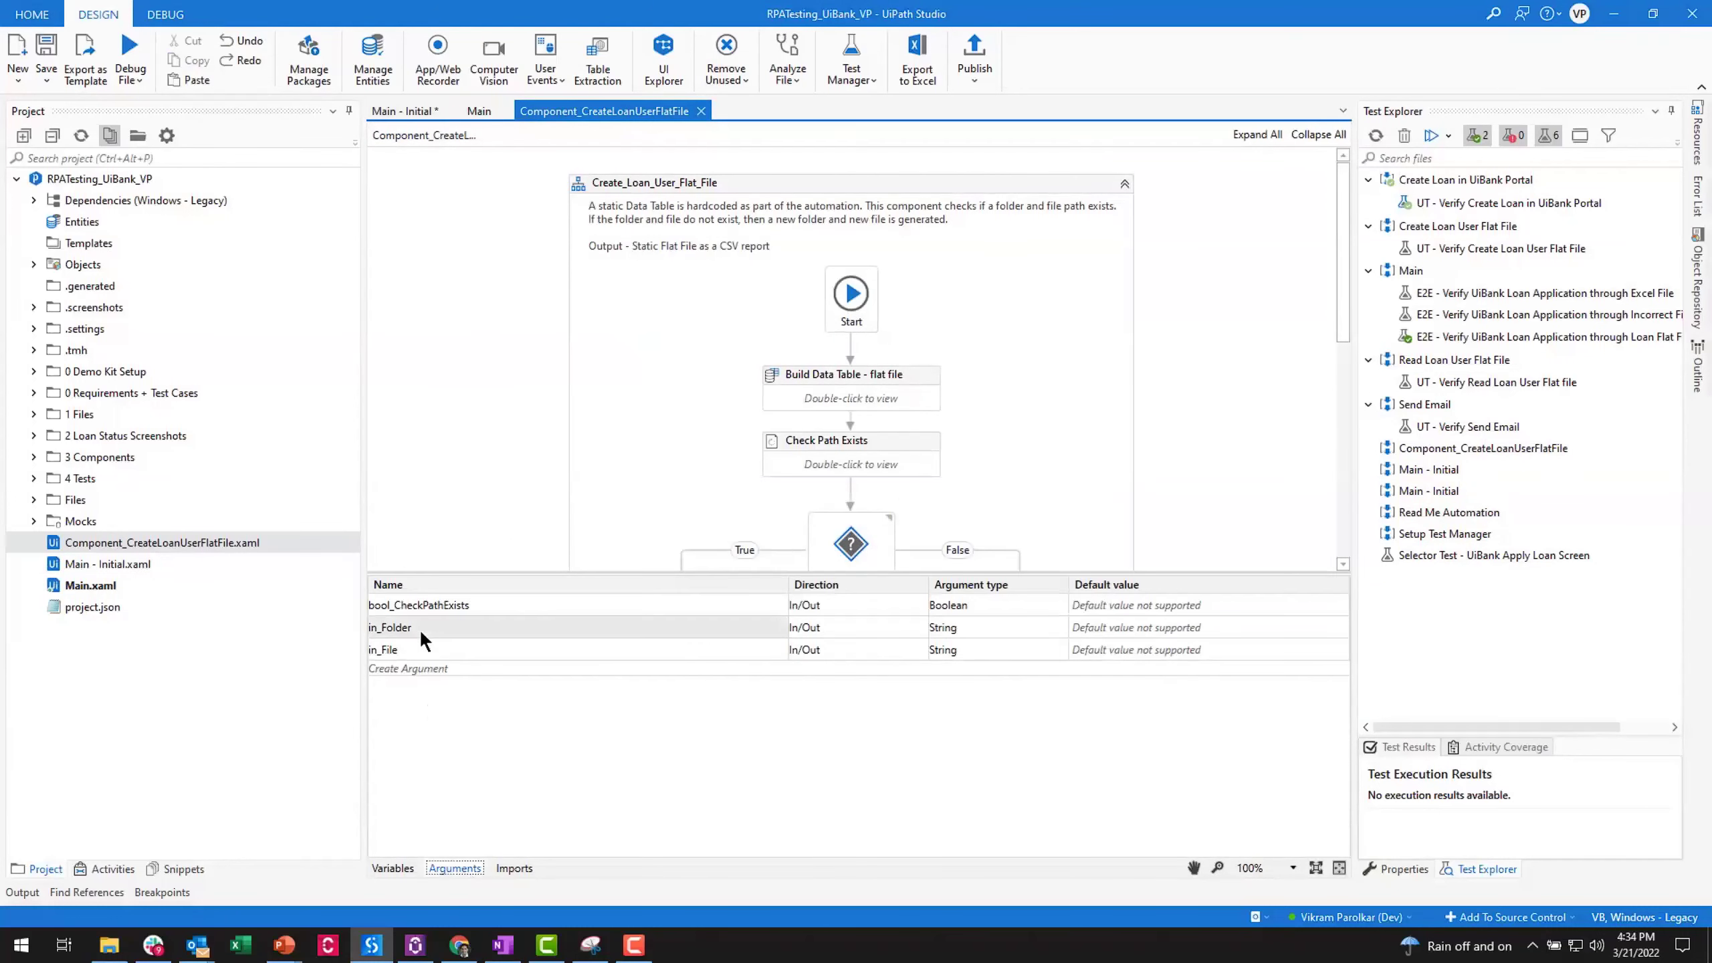
click(411, 111)
double_click(933, 308)
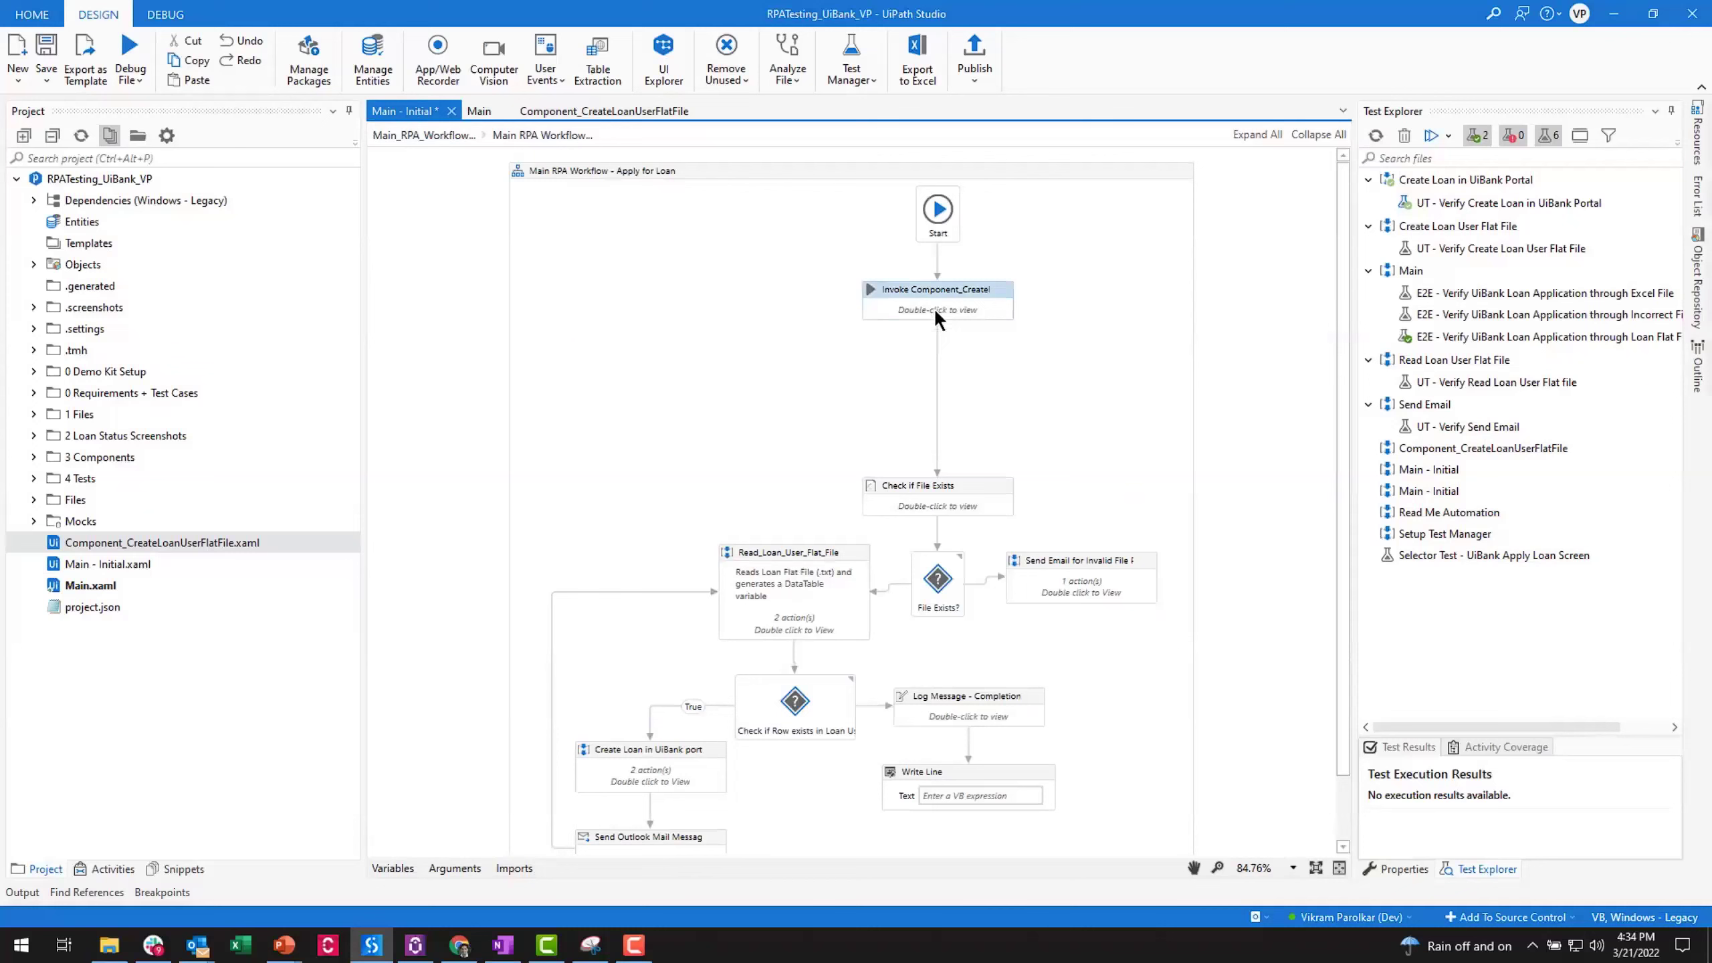
click(784, 530)
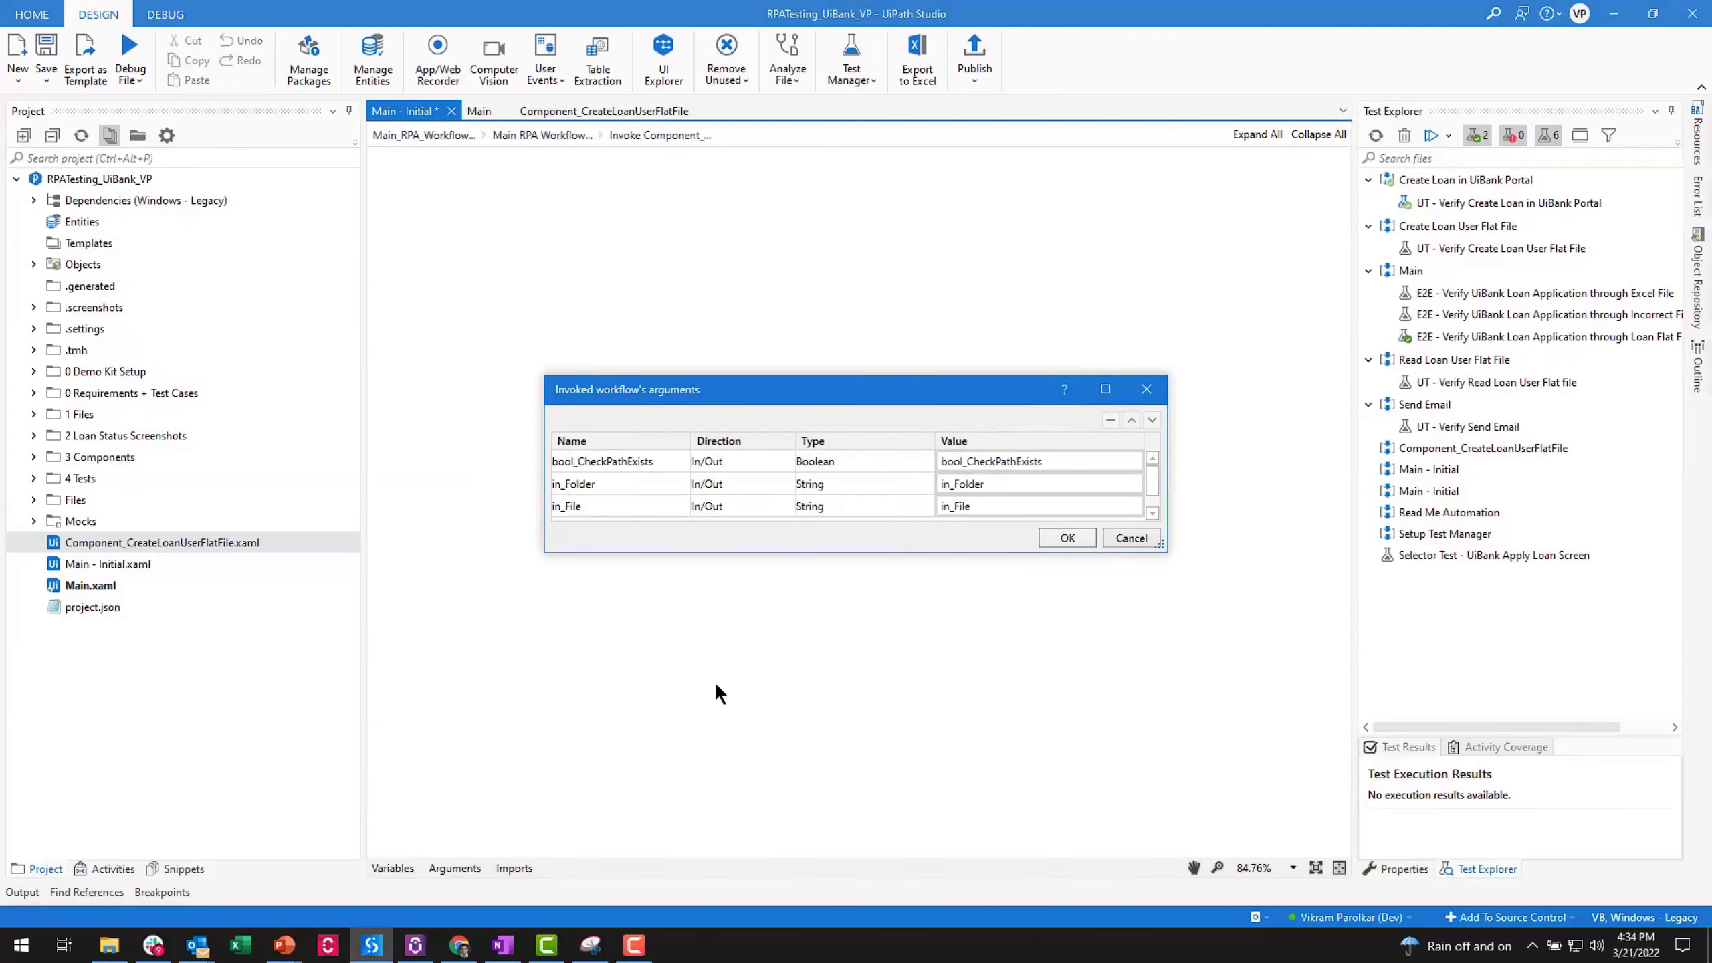
click(1118, 537)
- Open the Create Loan in UiBank Portal workflow from the 3 Components folder and go into its Loan Term - 1 Year sequence
click(480, 111)
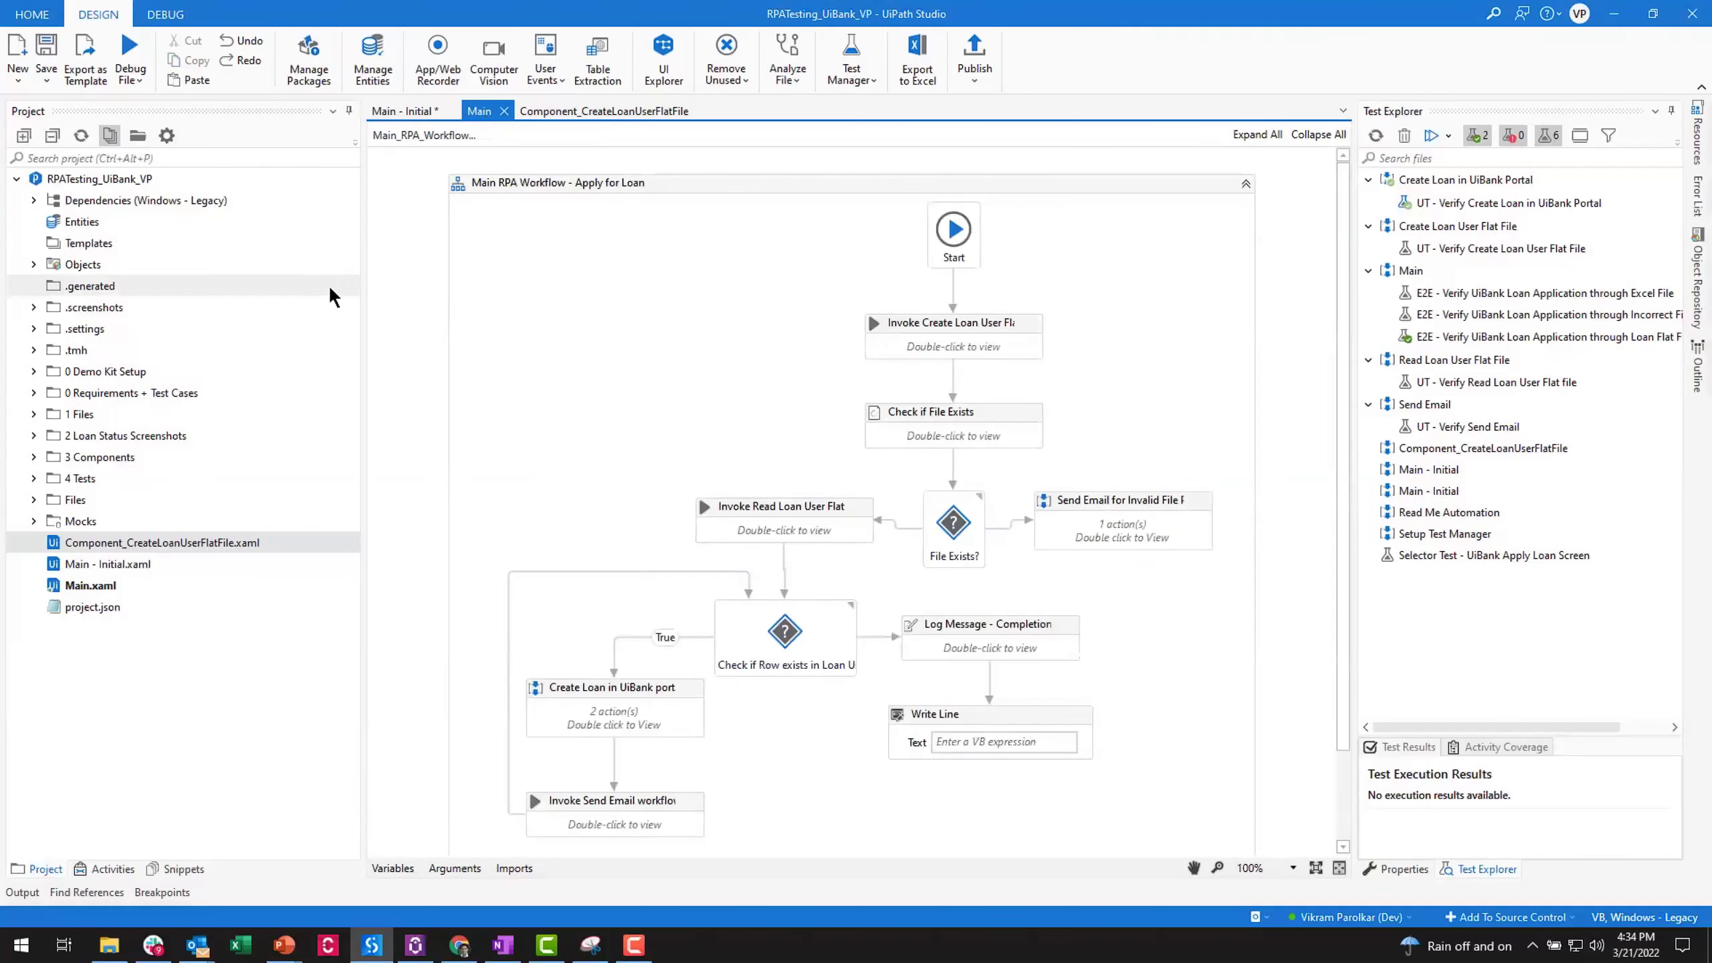
click(34, 456)
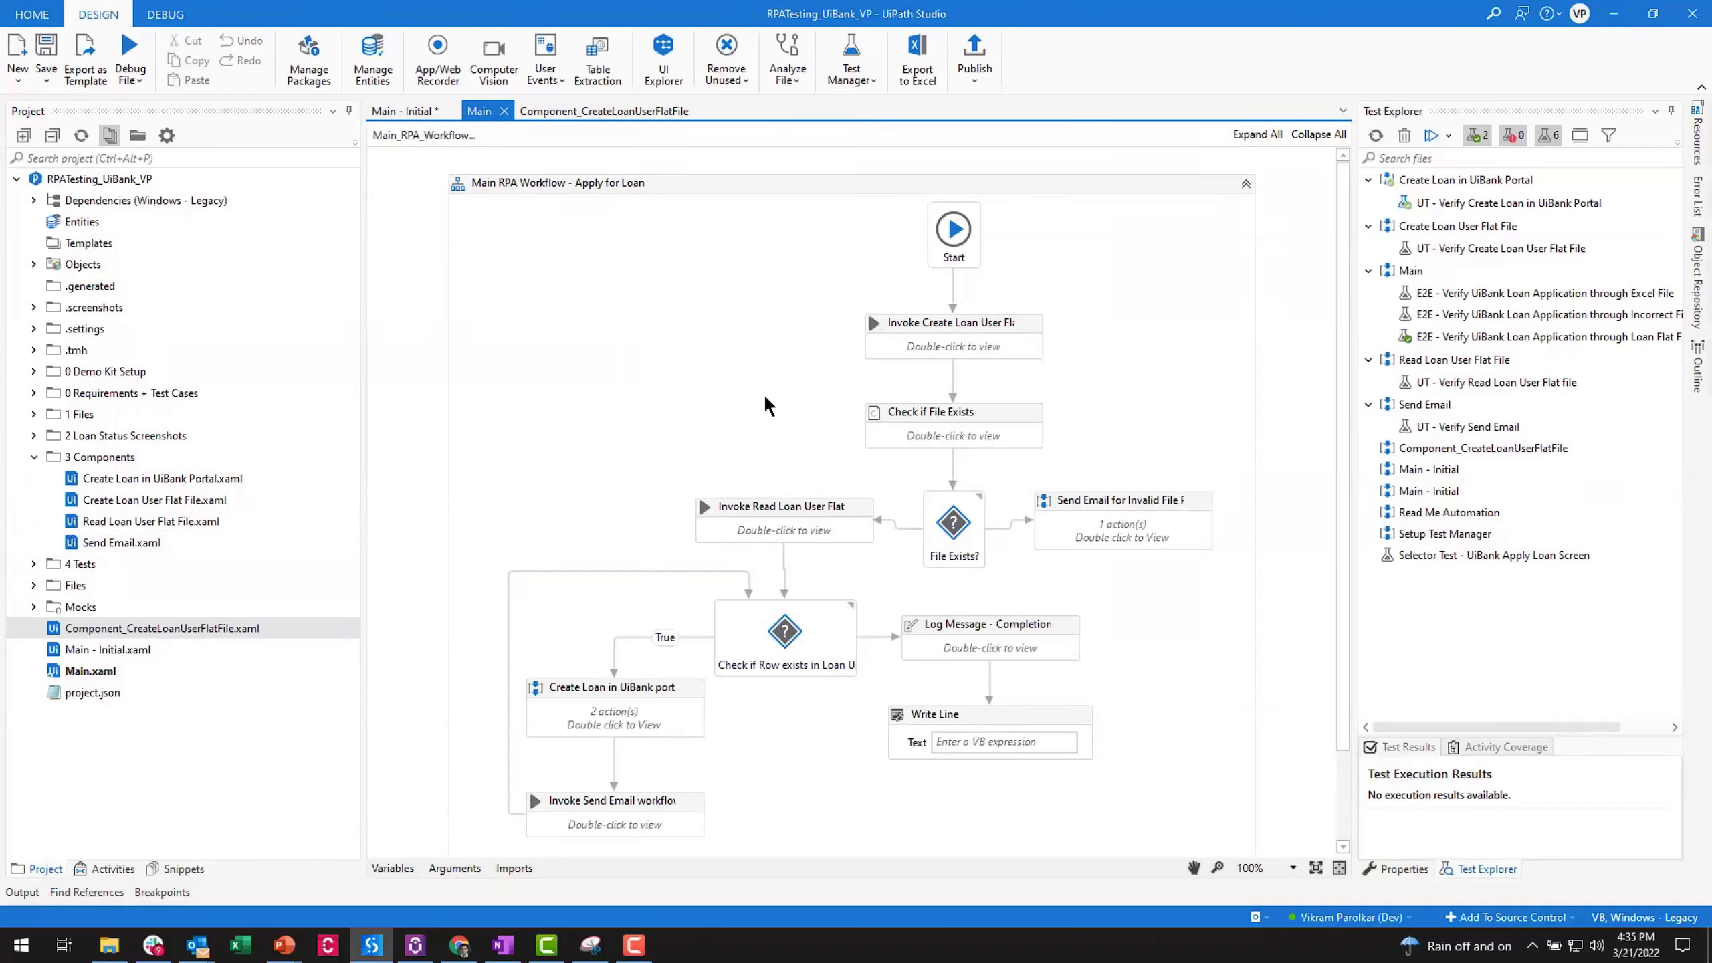
double_click(210, 479)
double_click(522, 523)
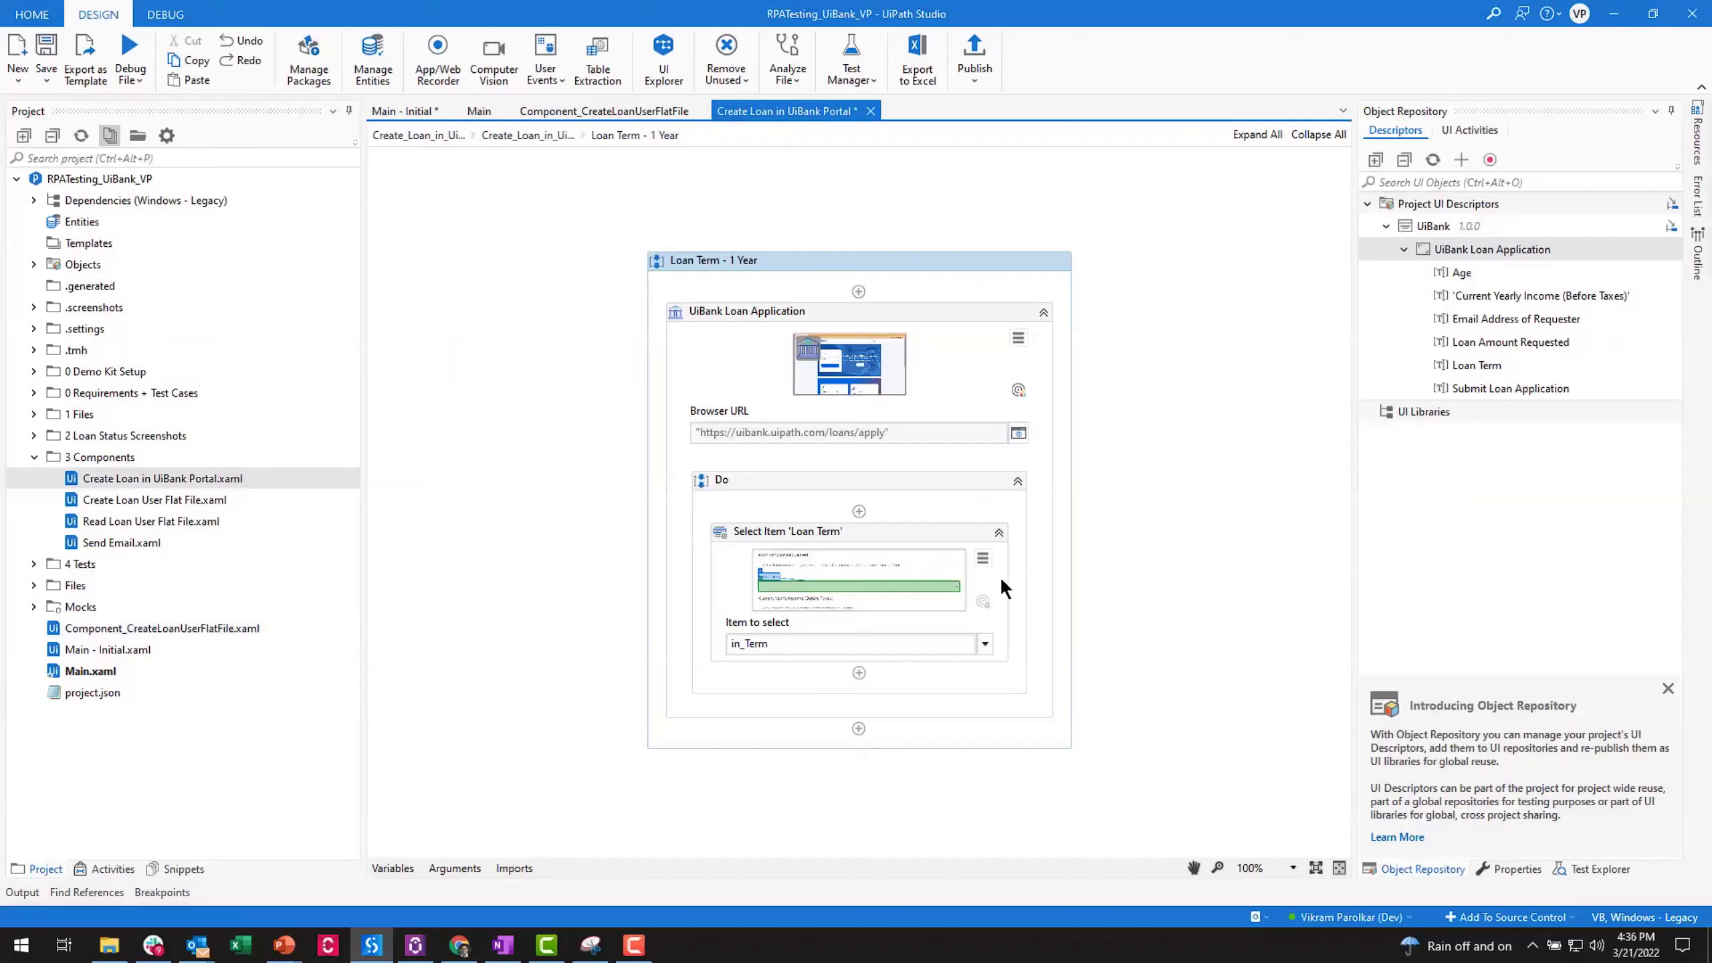
- Add the Select Item 'Loan Term' target to the Object Repository, reusing the matching Loan Term element
click(982, 557)
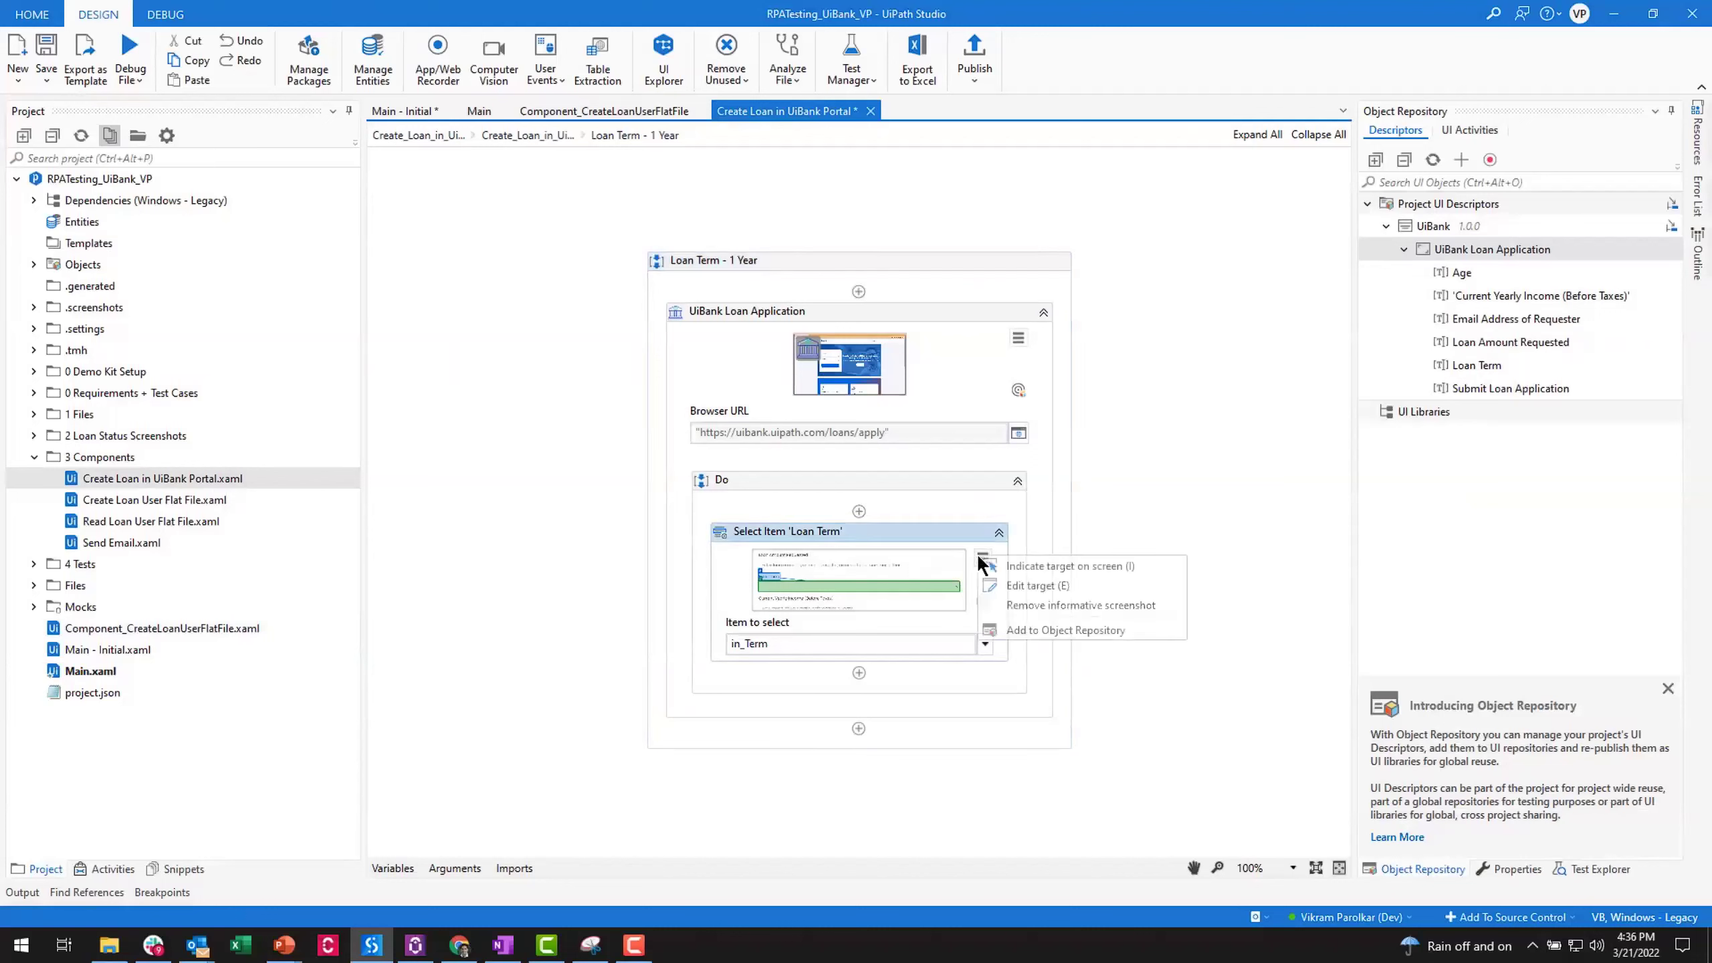
click(1110, 629)
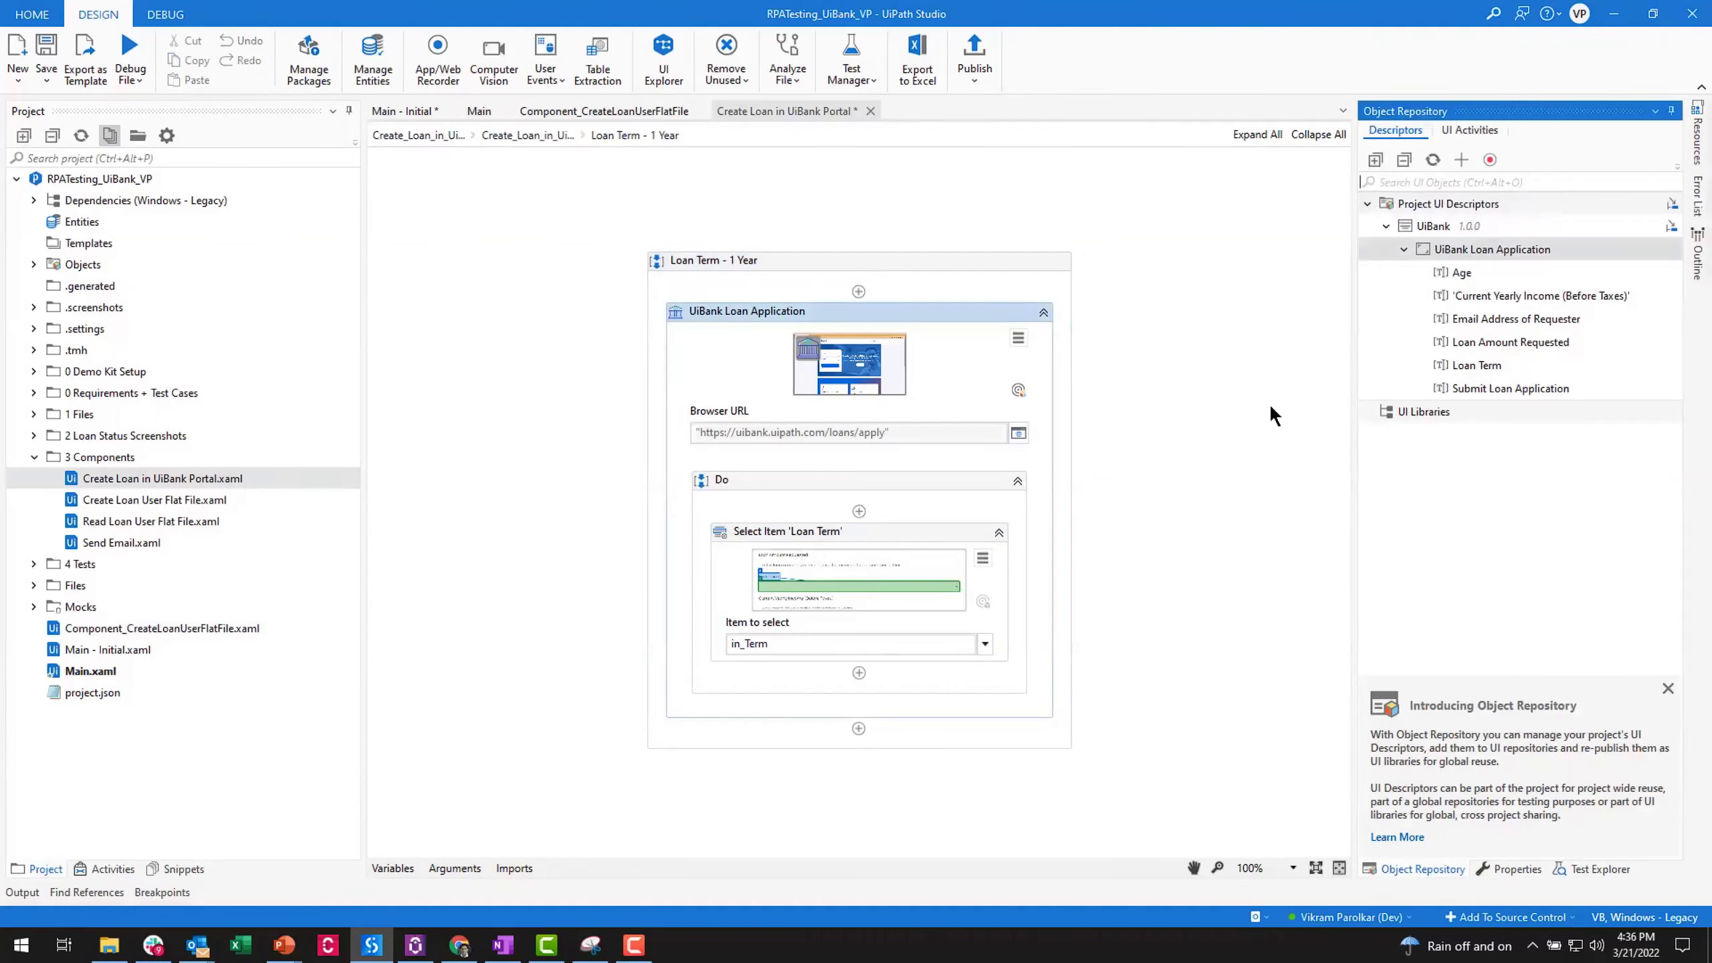
click(982, 558)
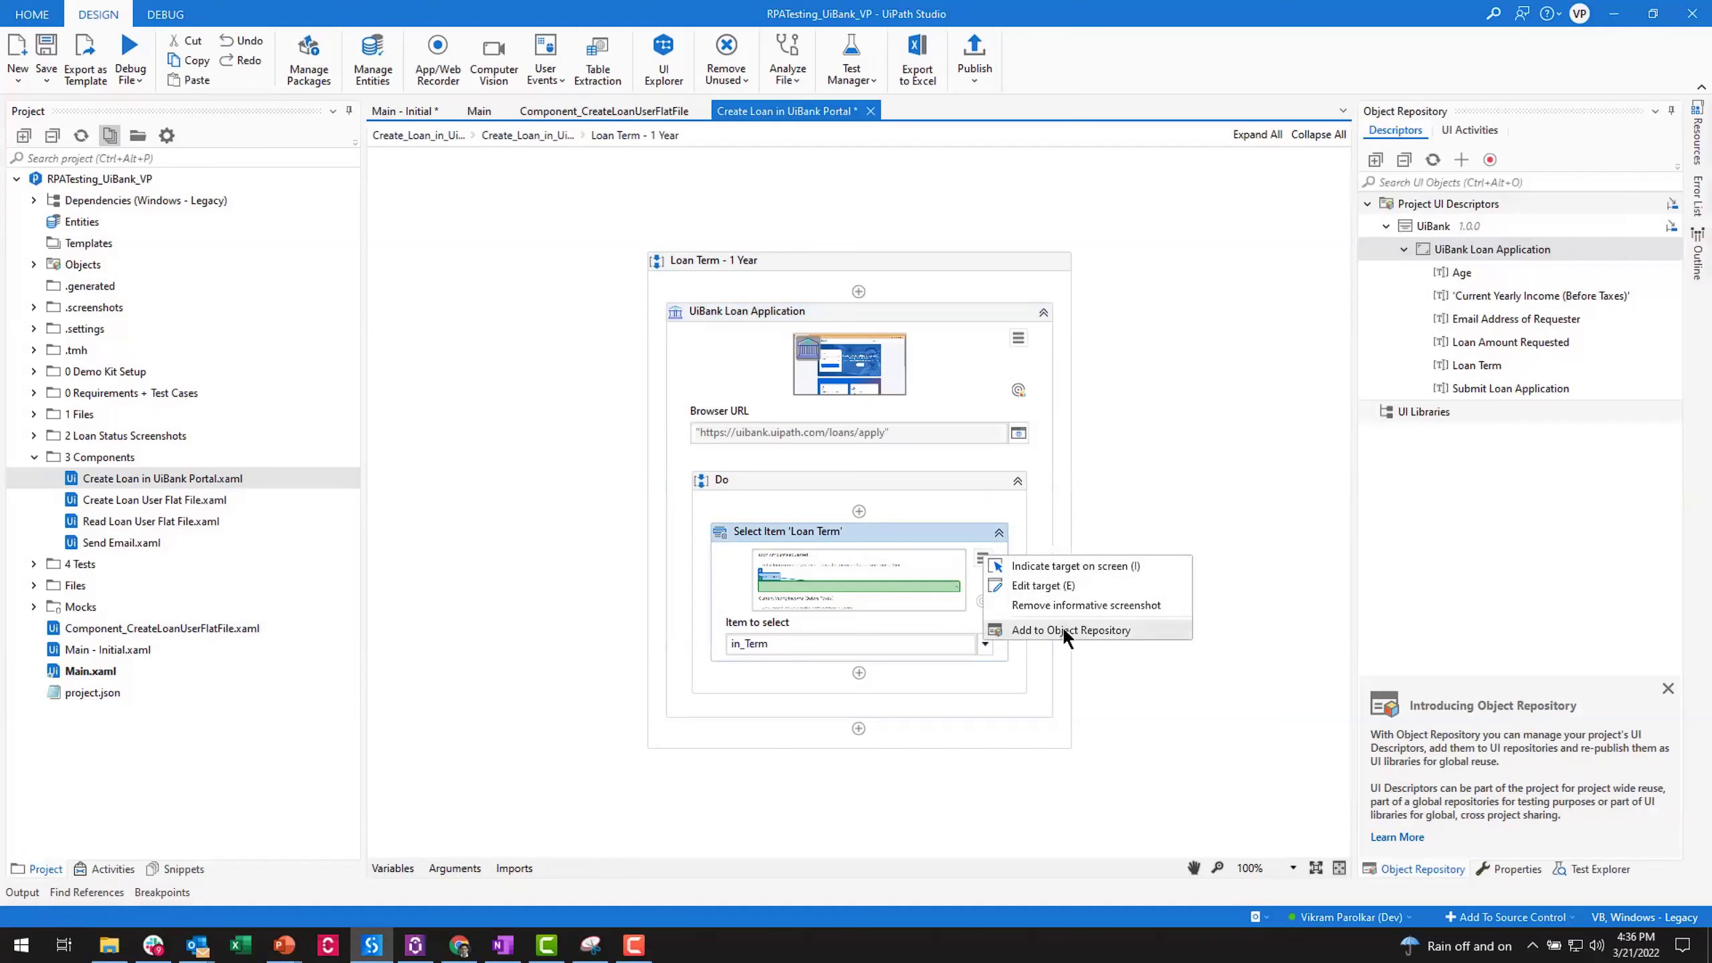
click(1063, 629)
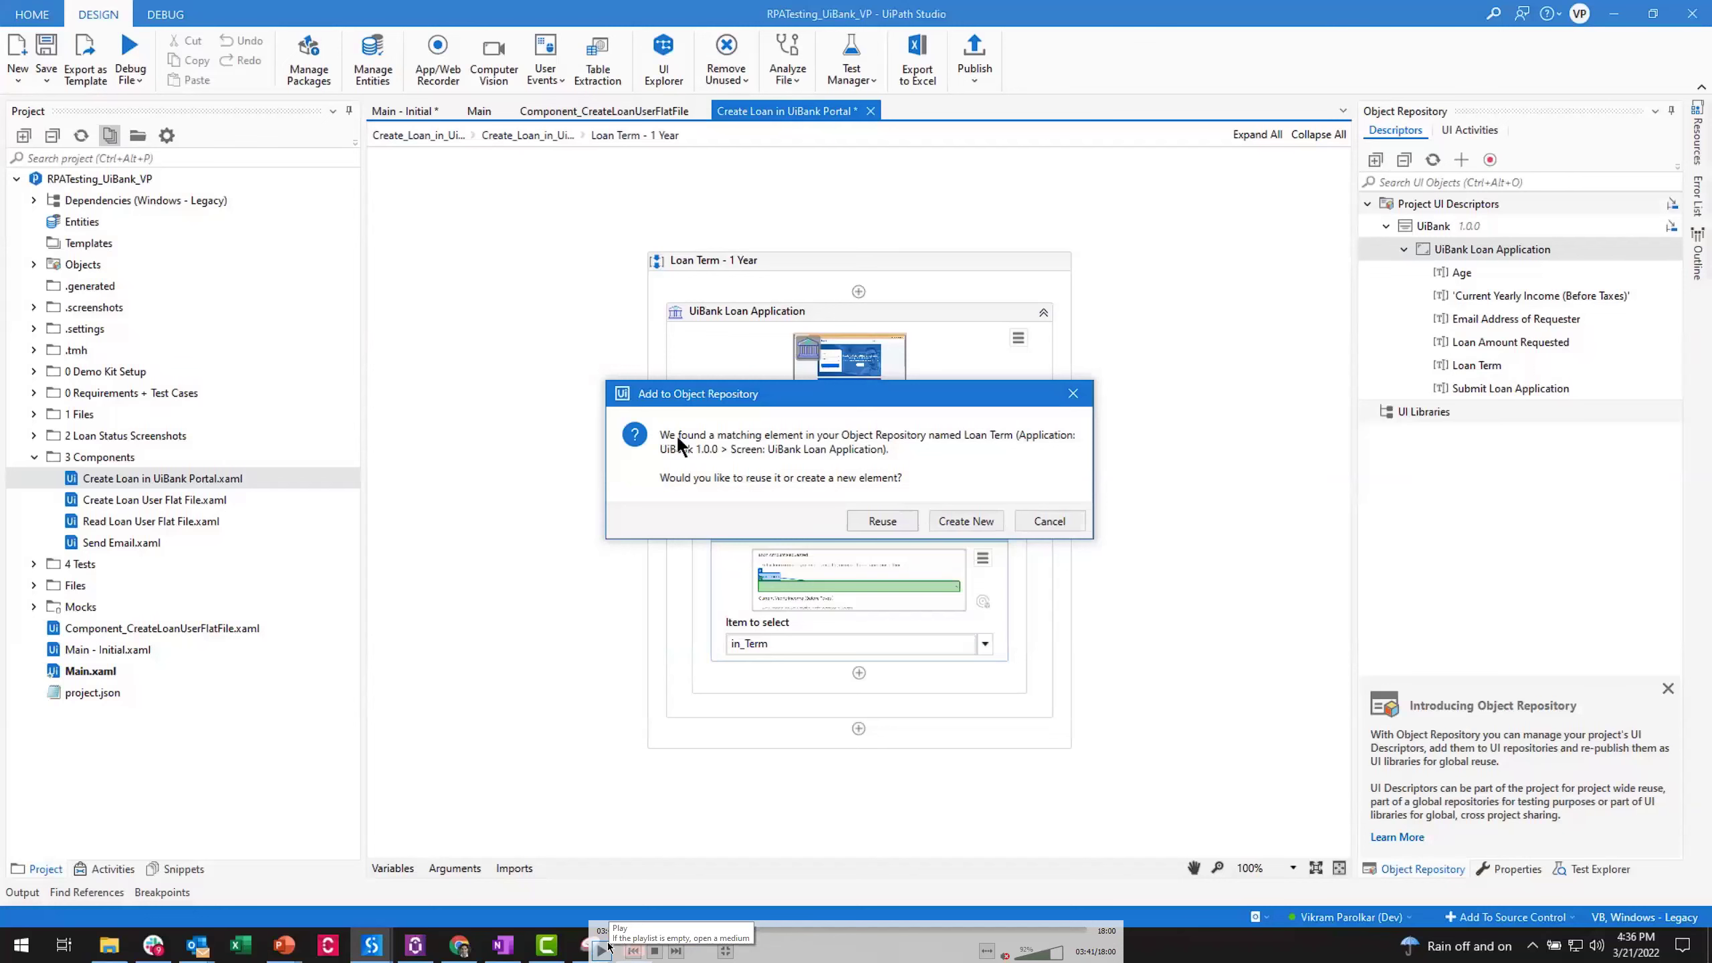
click(606, 948)
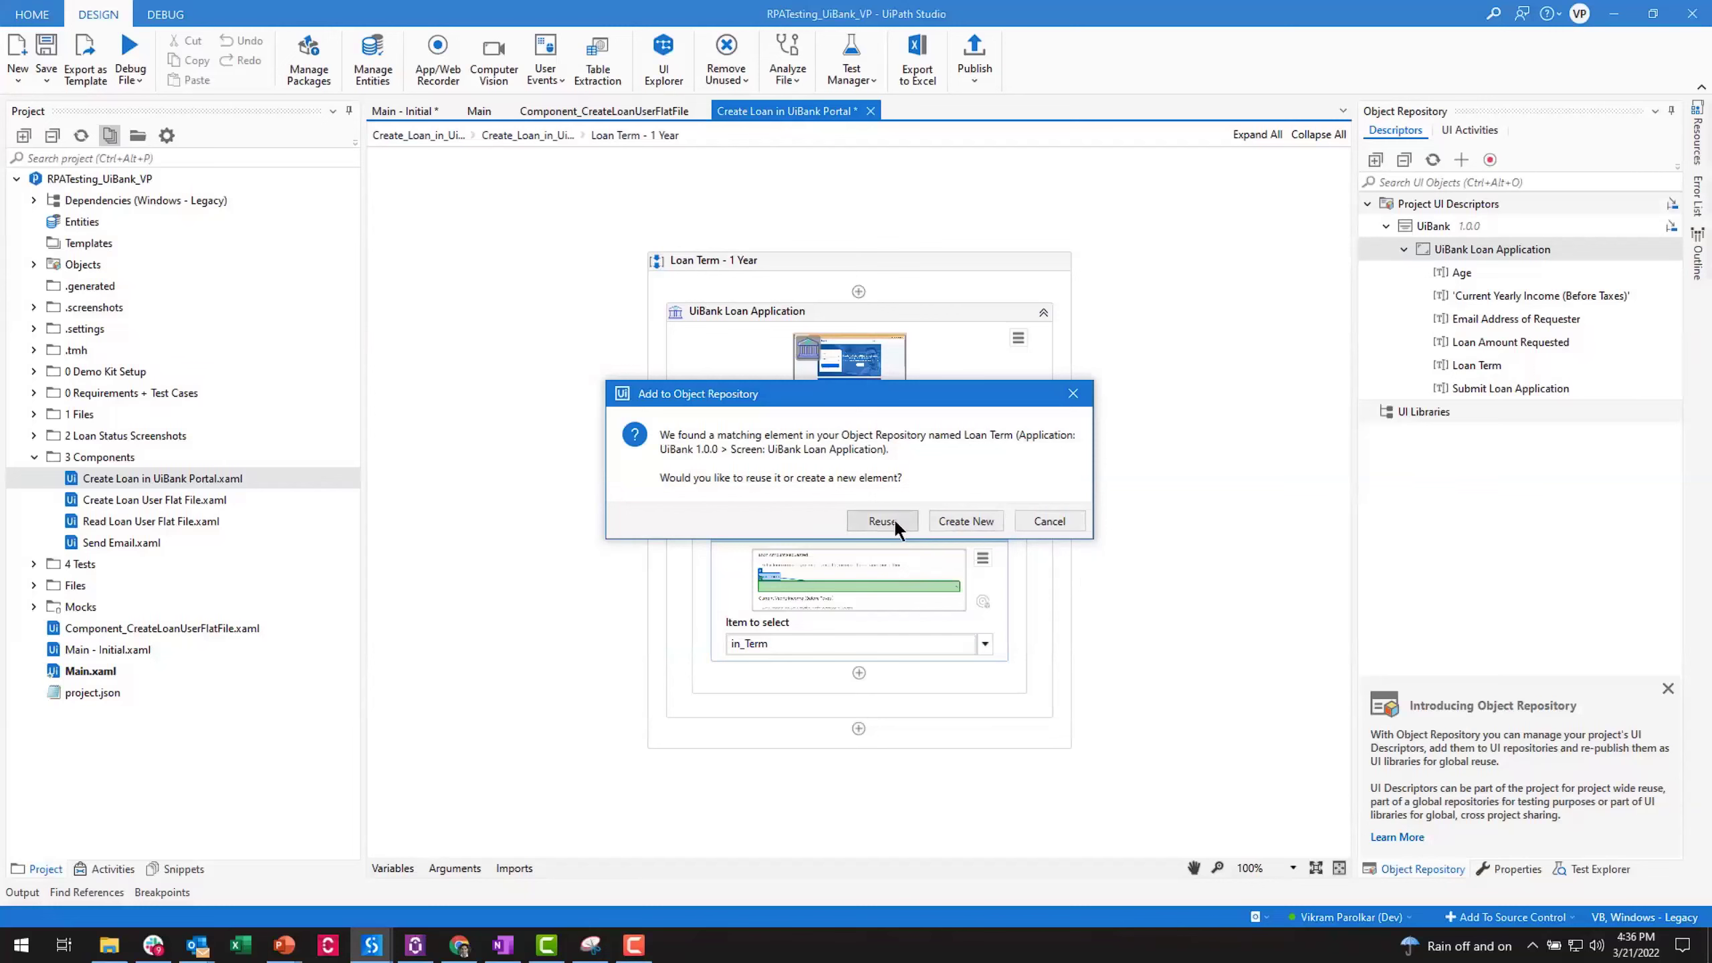
mouse_move(659, 551)
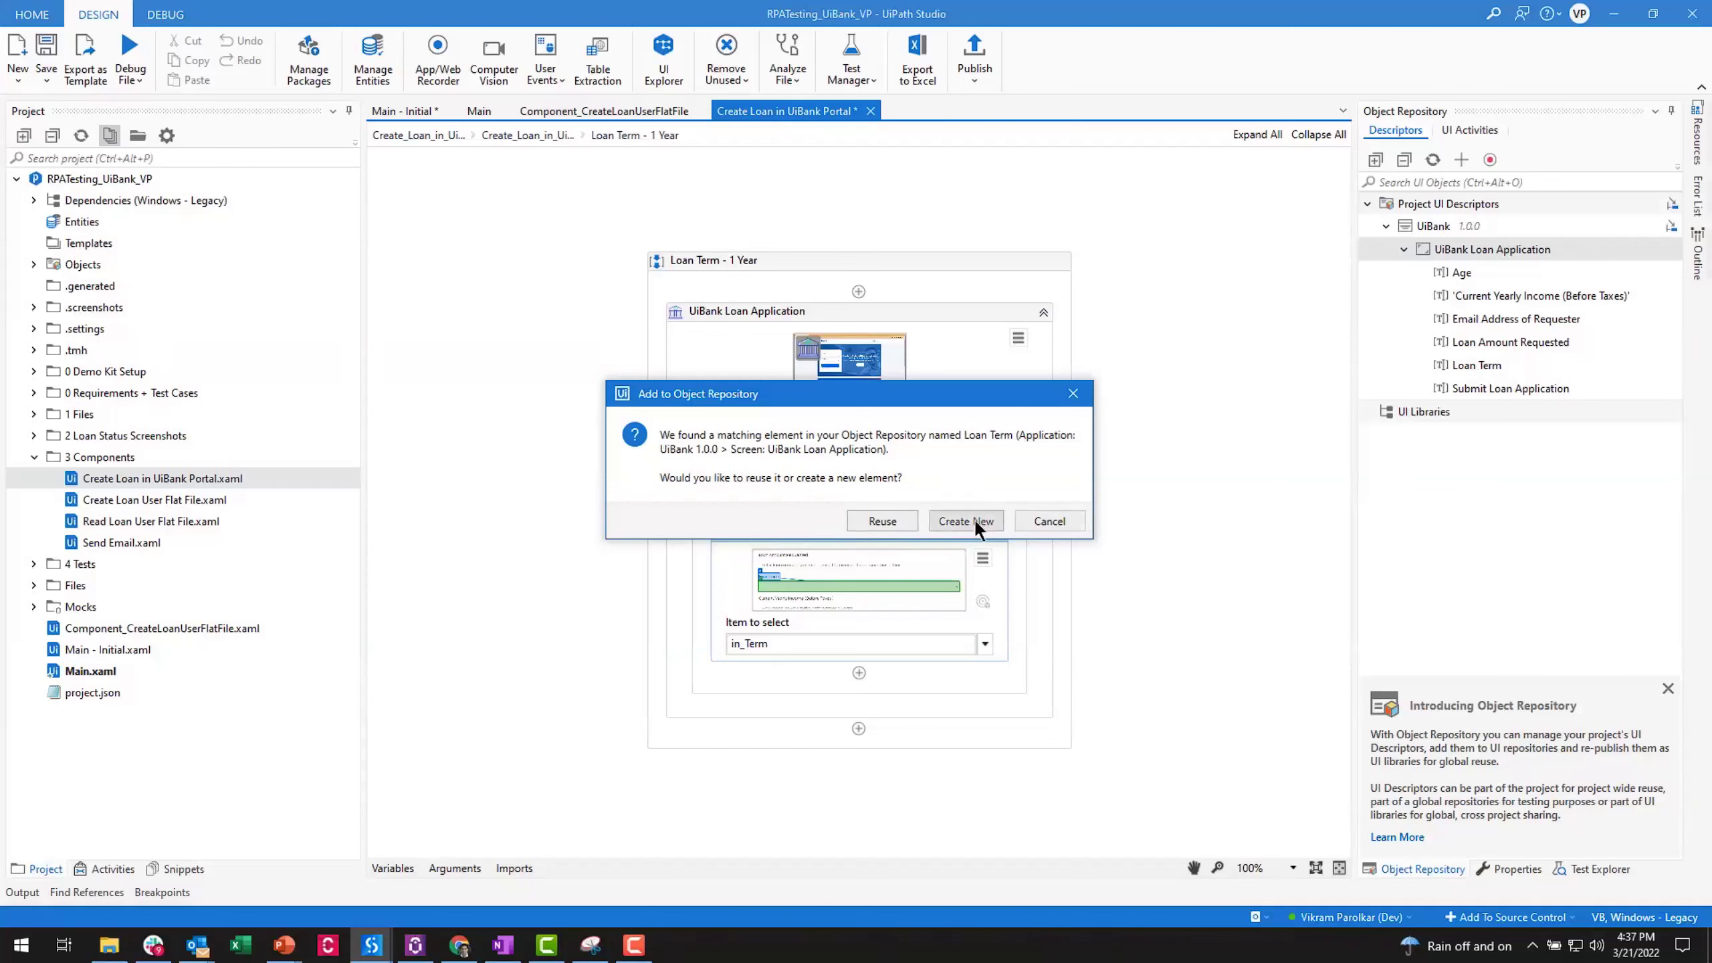
click(881, 520)
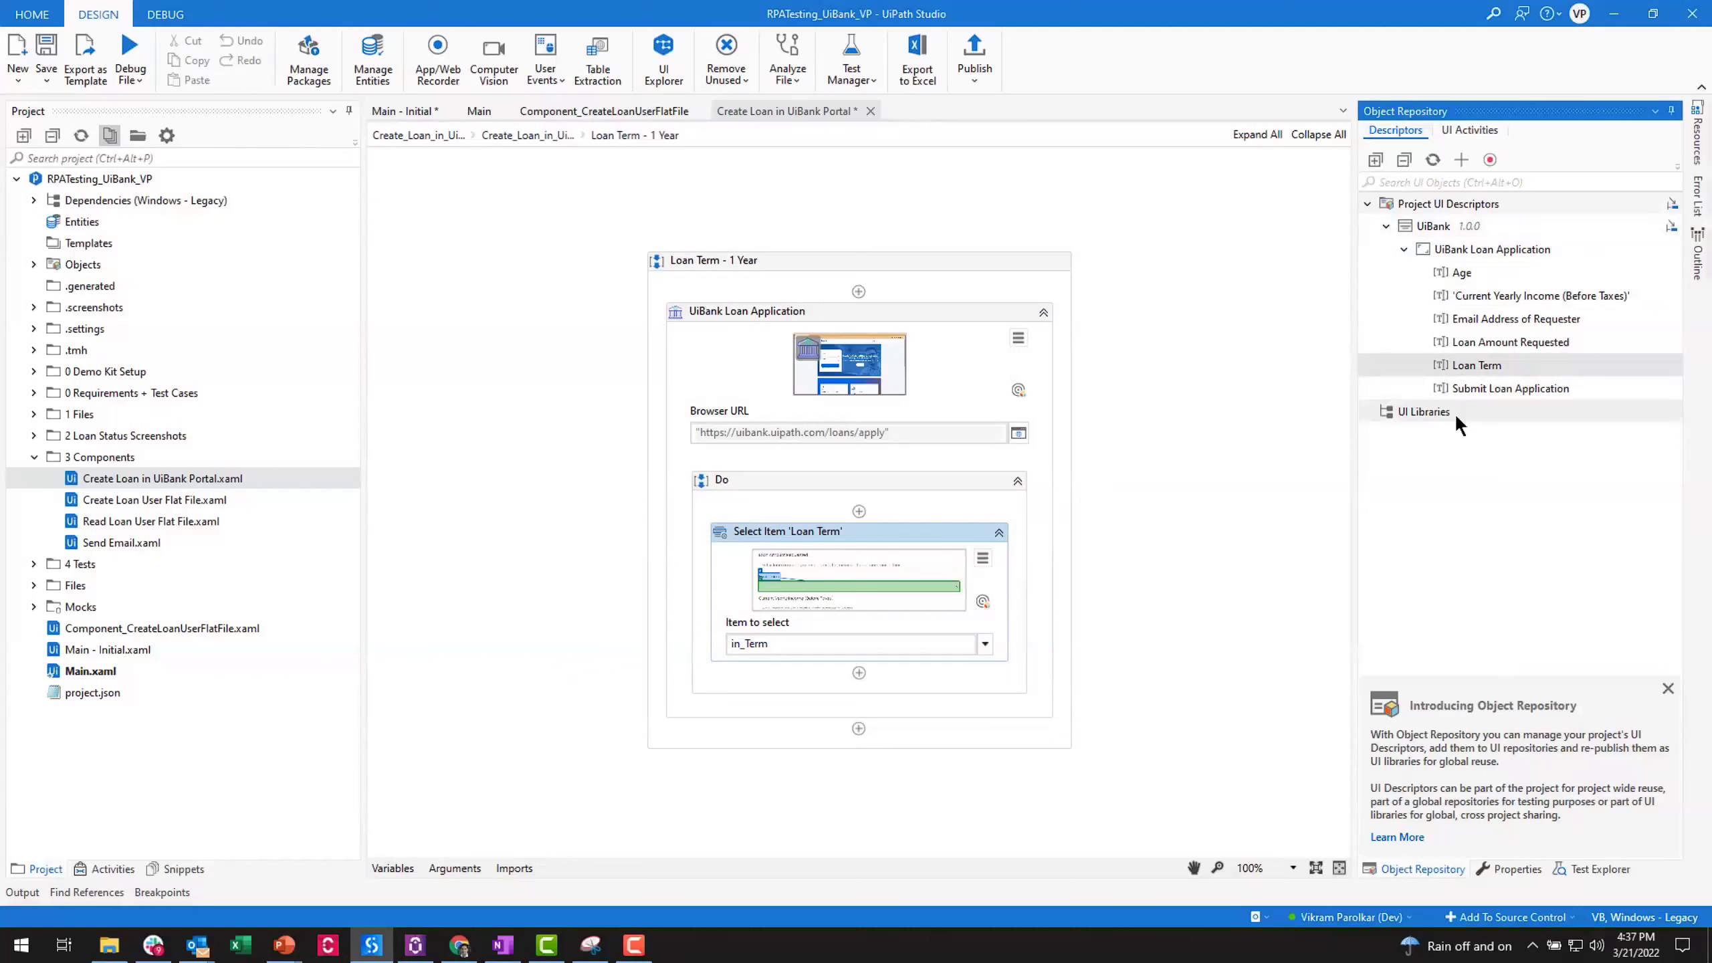
click(982, 558)
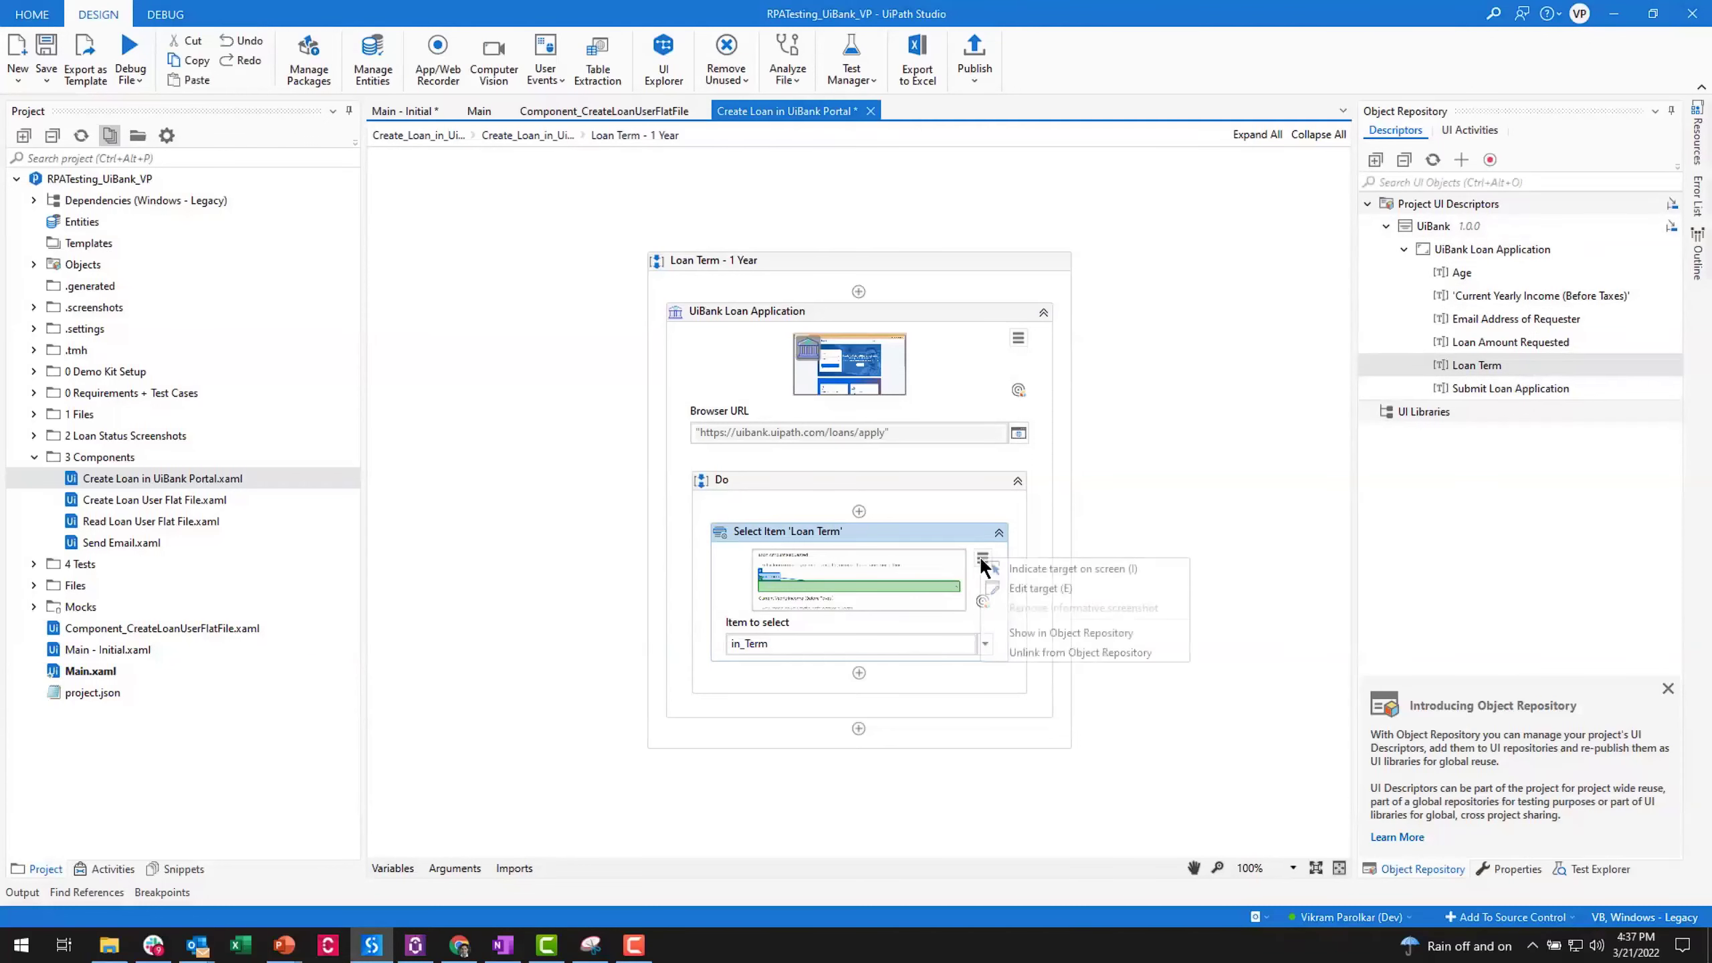
click(1165, 458)
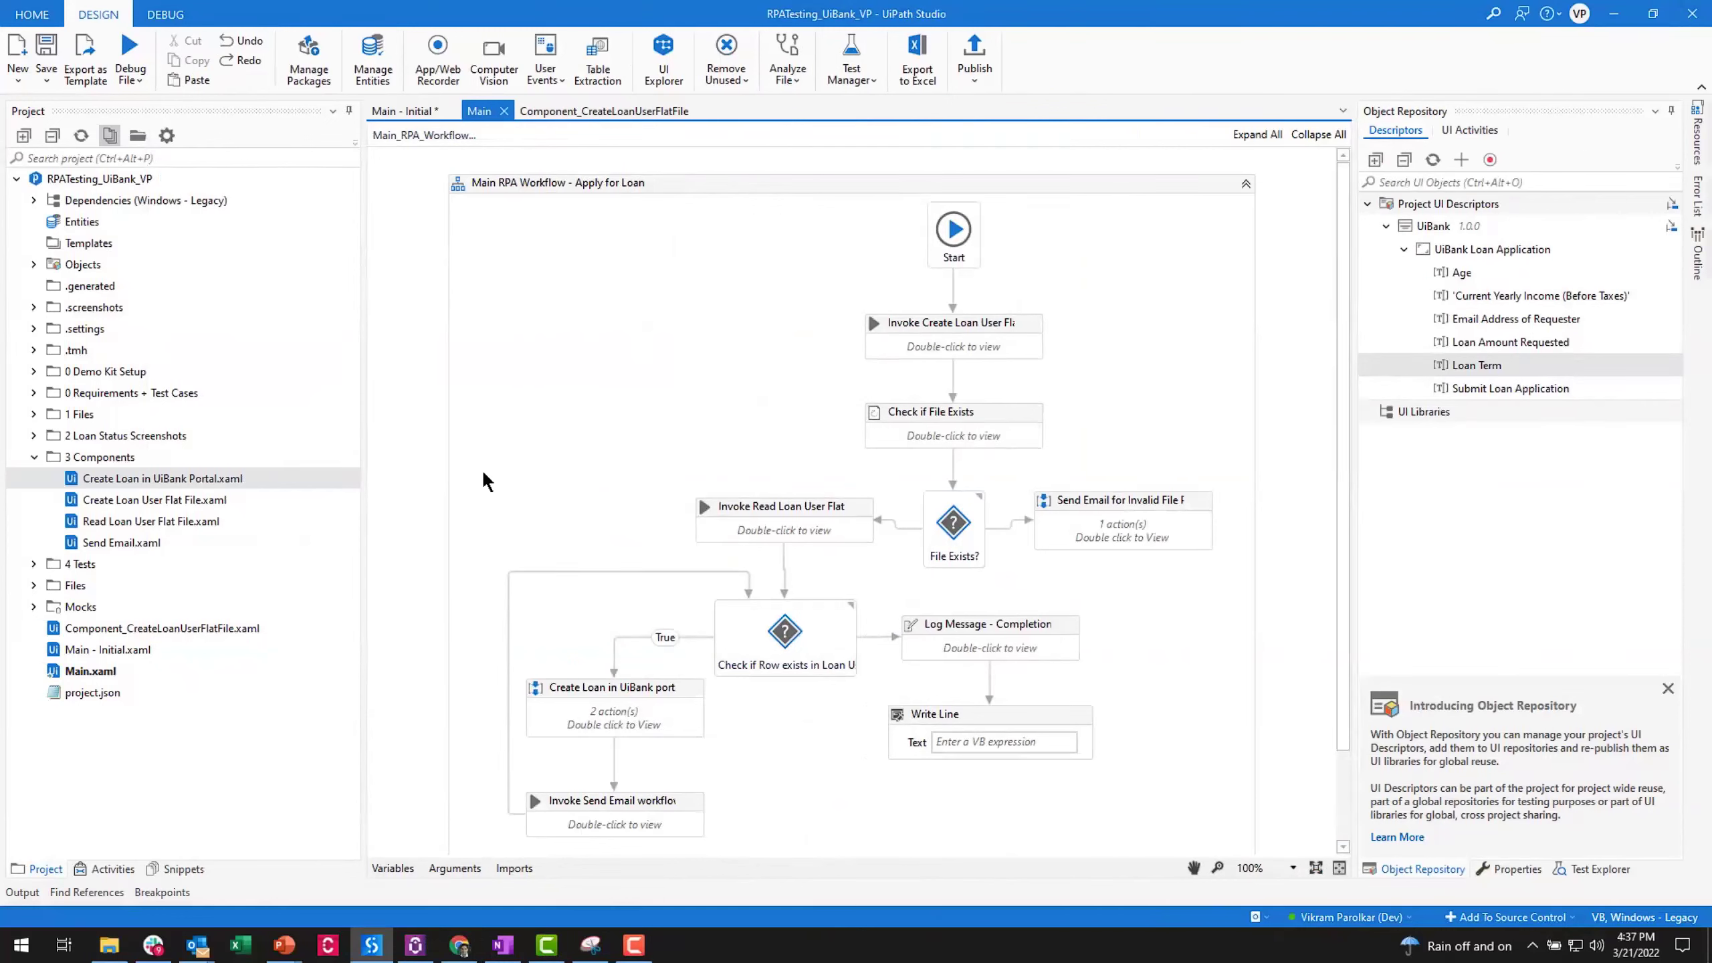
- Expand the 4c E2E Tests folder under 4 Tests and create a test case named TestCase from Main.xaml
click(34, 456)
click(33, 478)
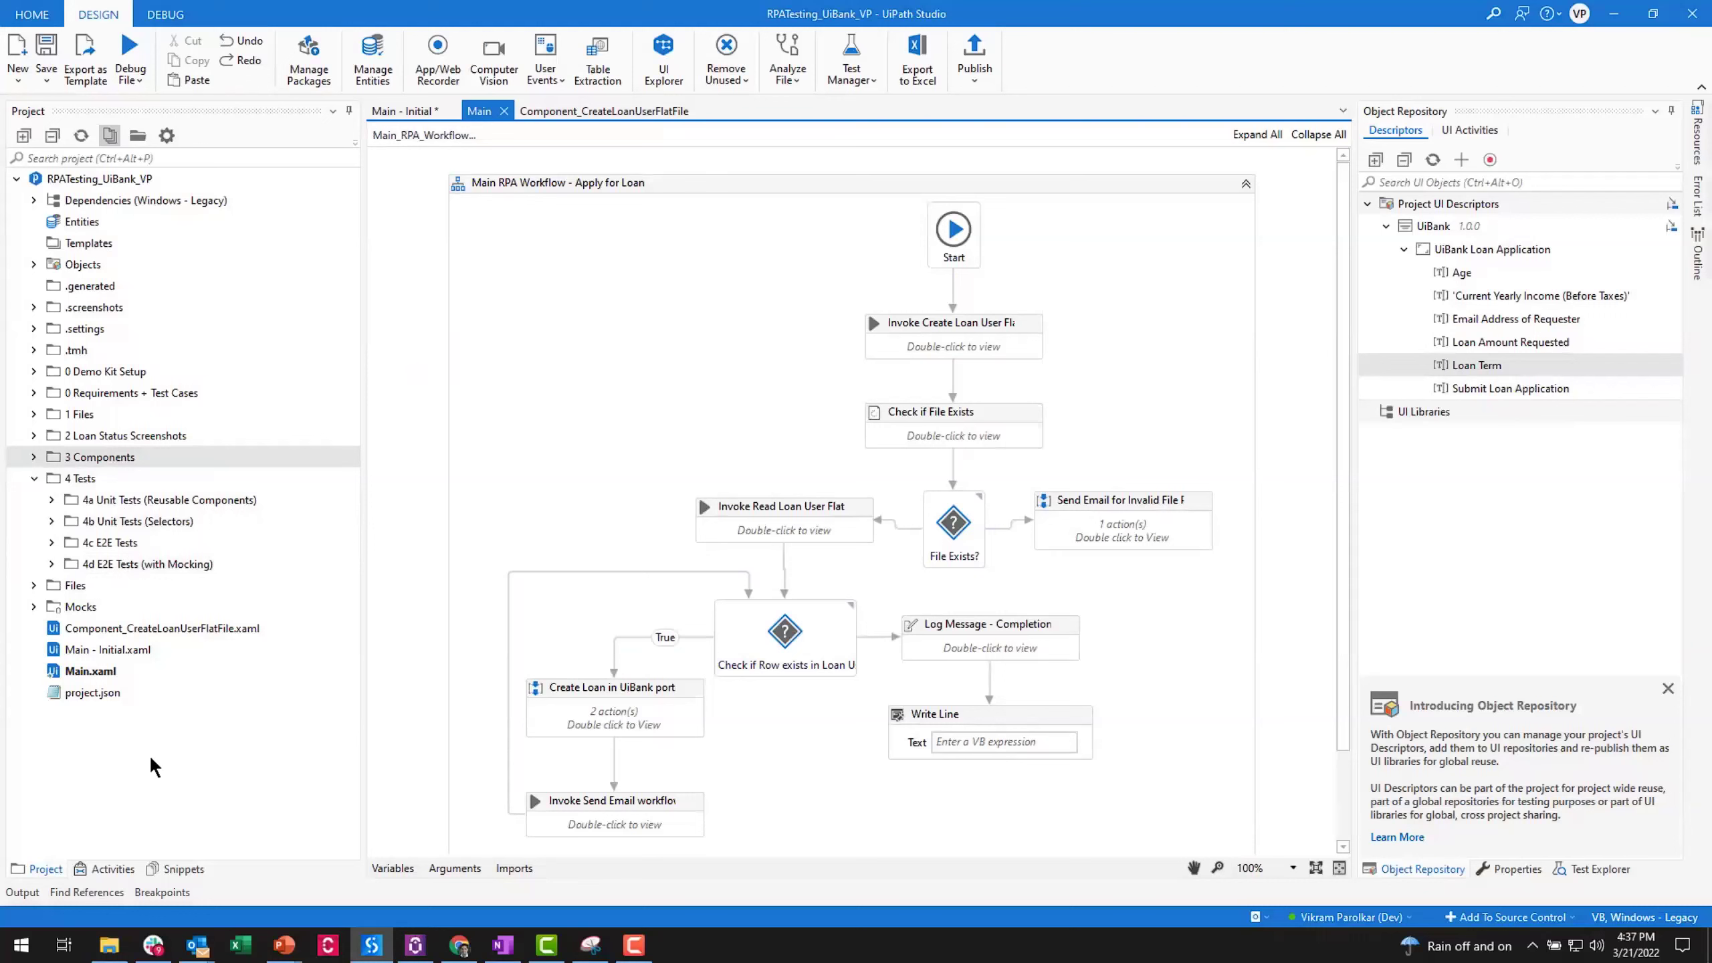
click(52, 543)
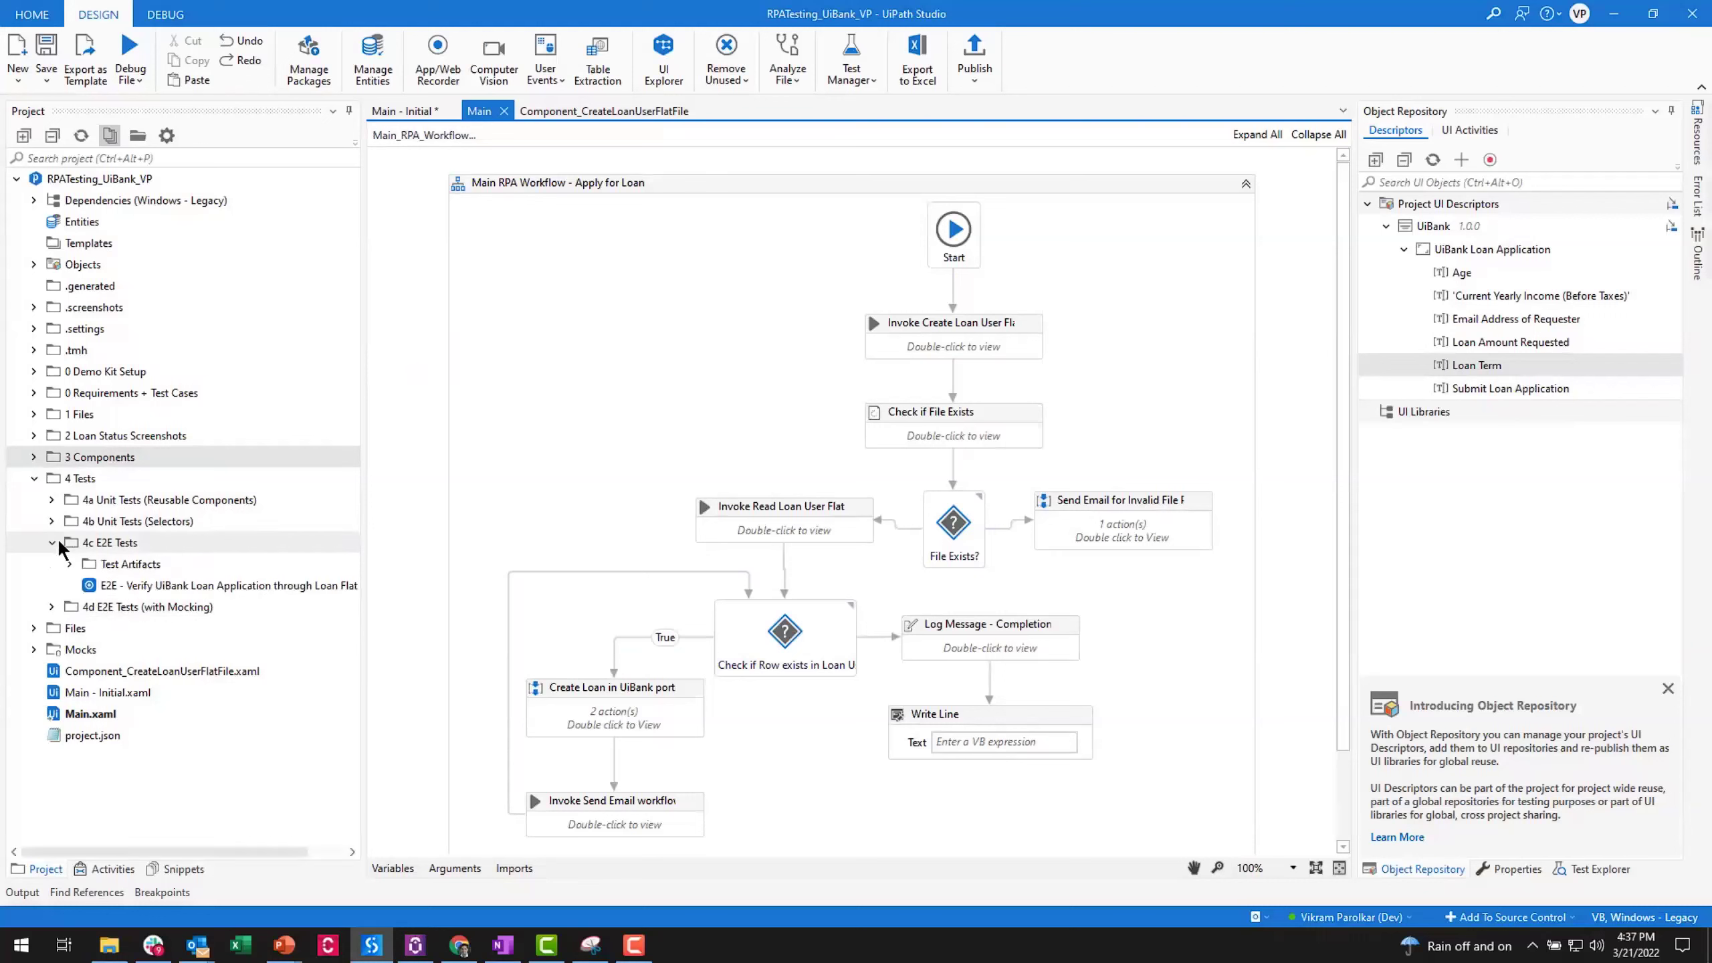
right_click(94, 716)
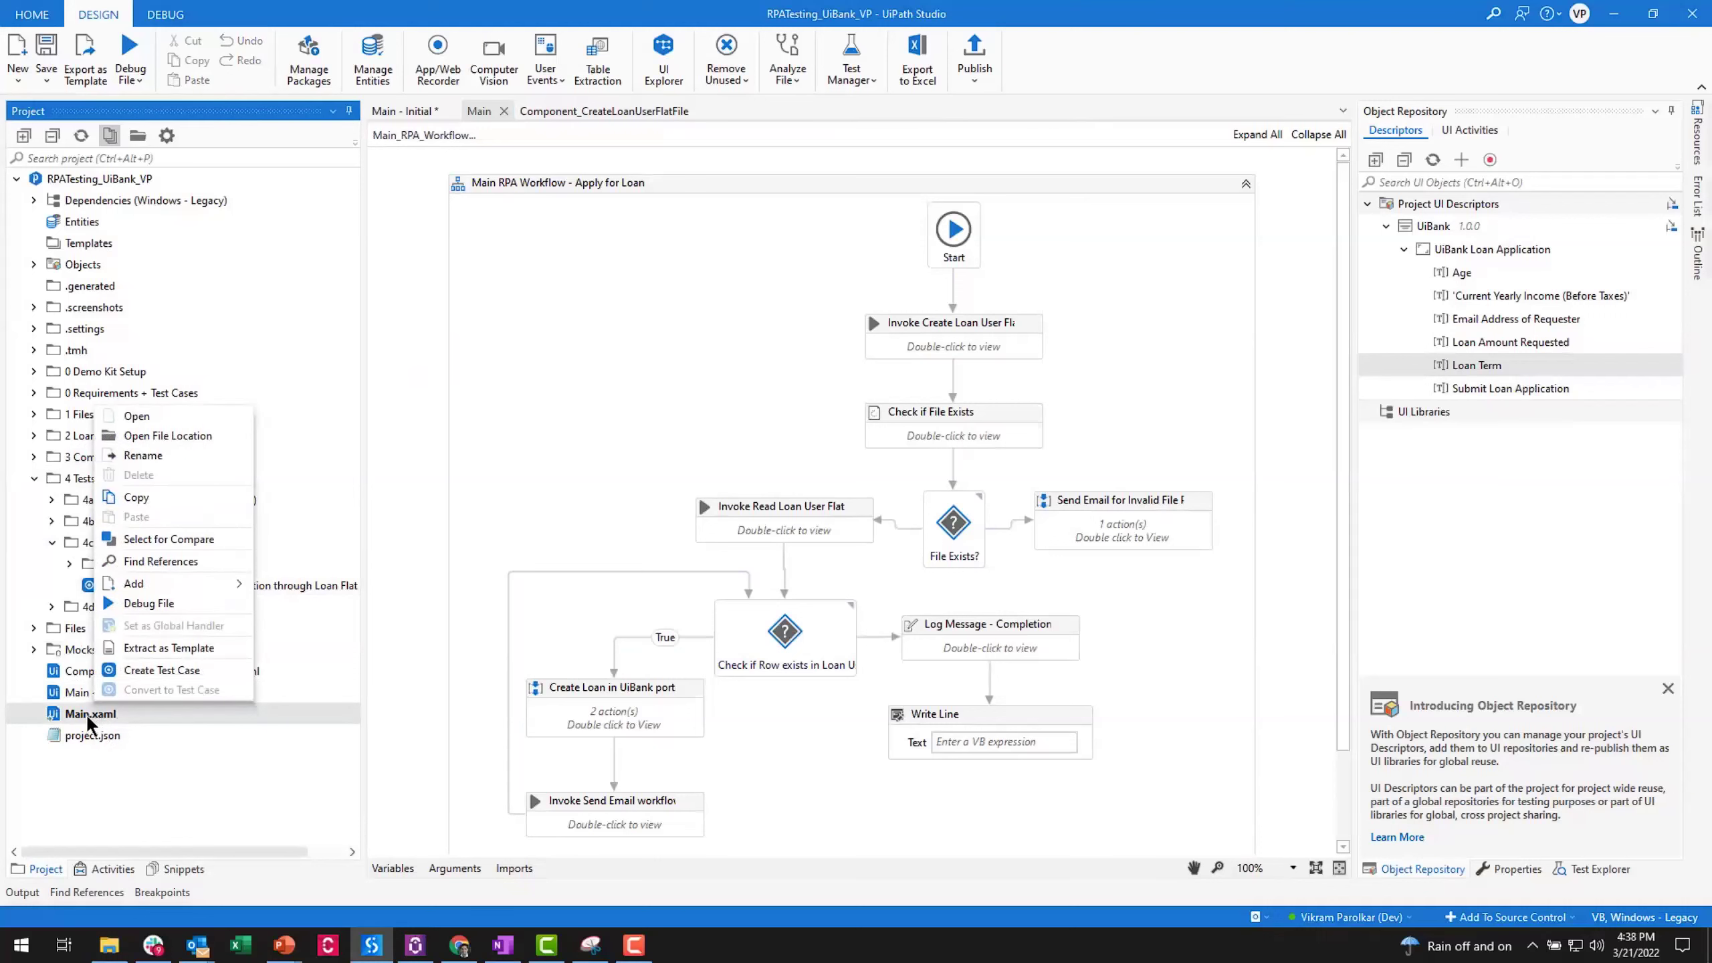
click(141, 670)
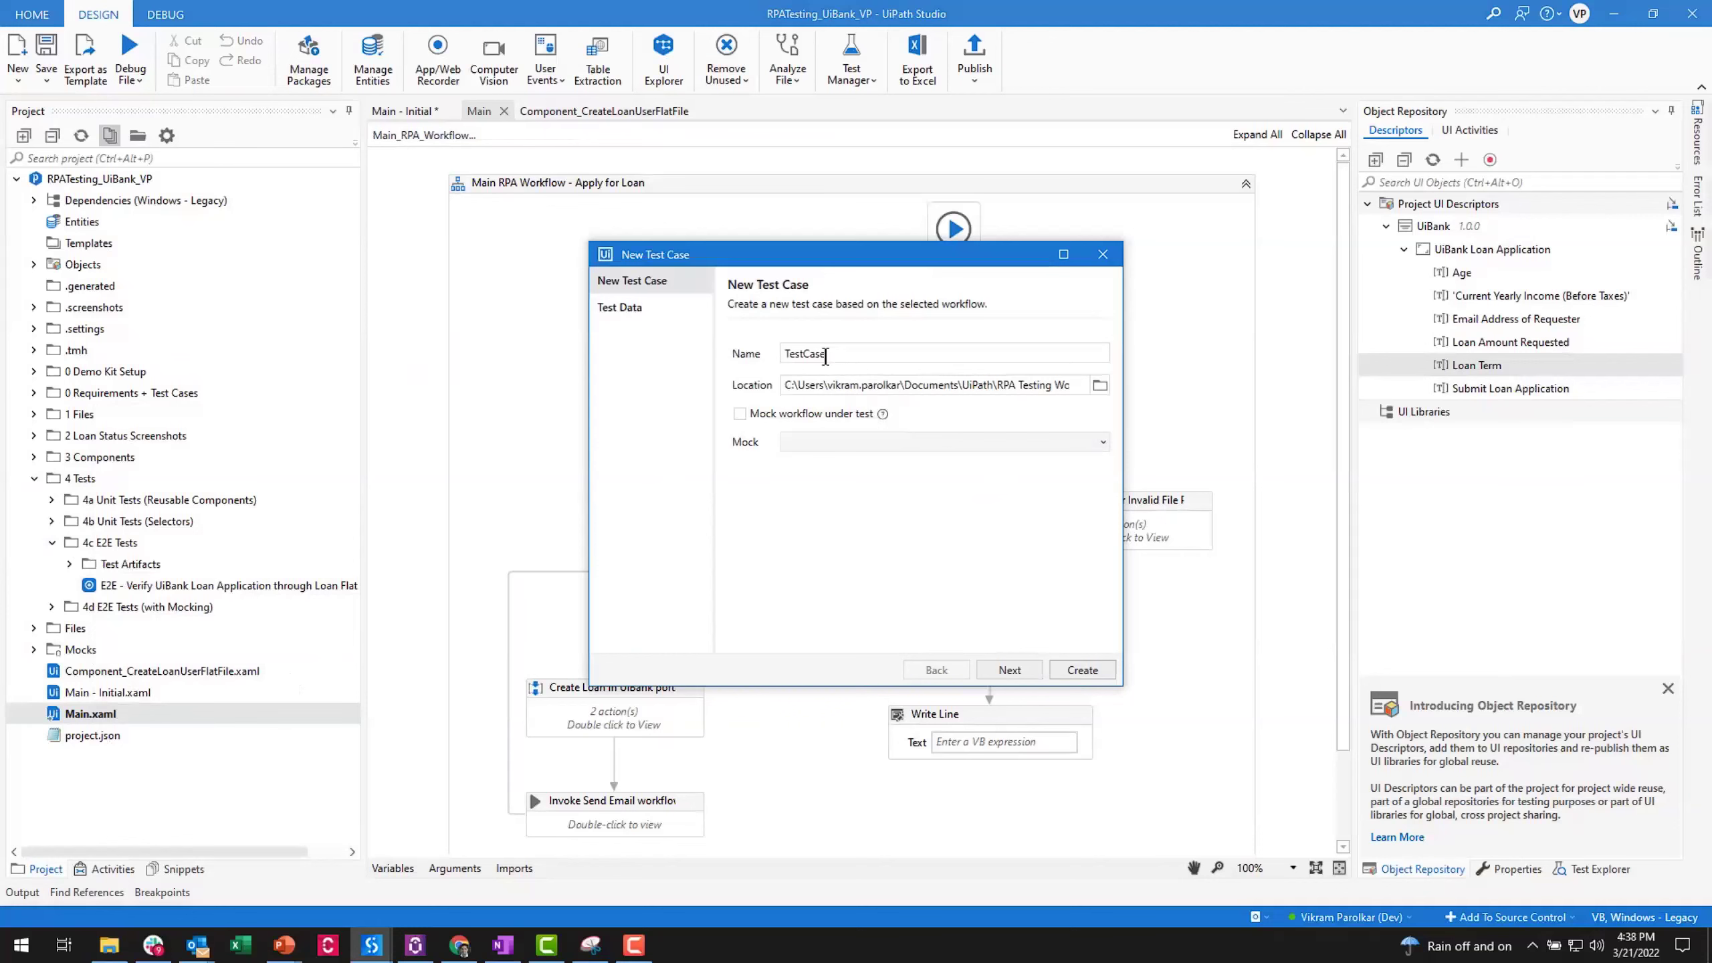
click(1077, 669)
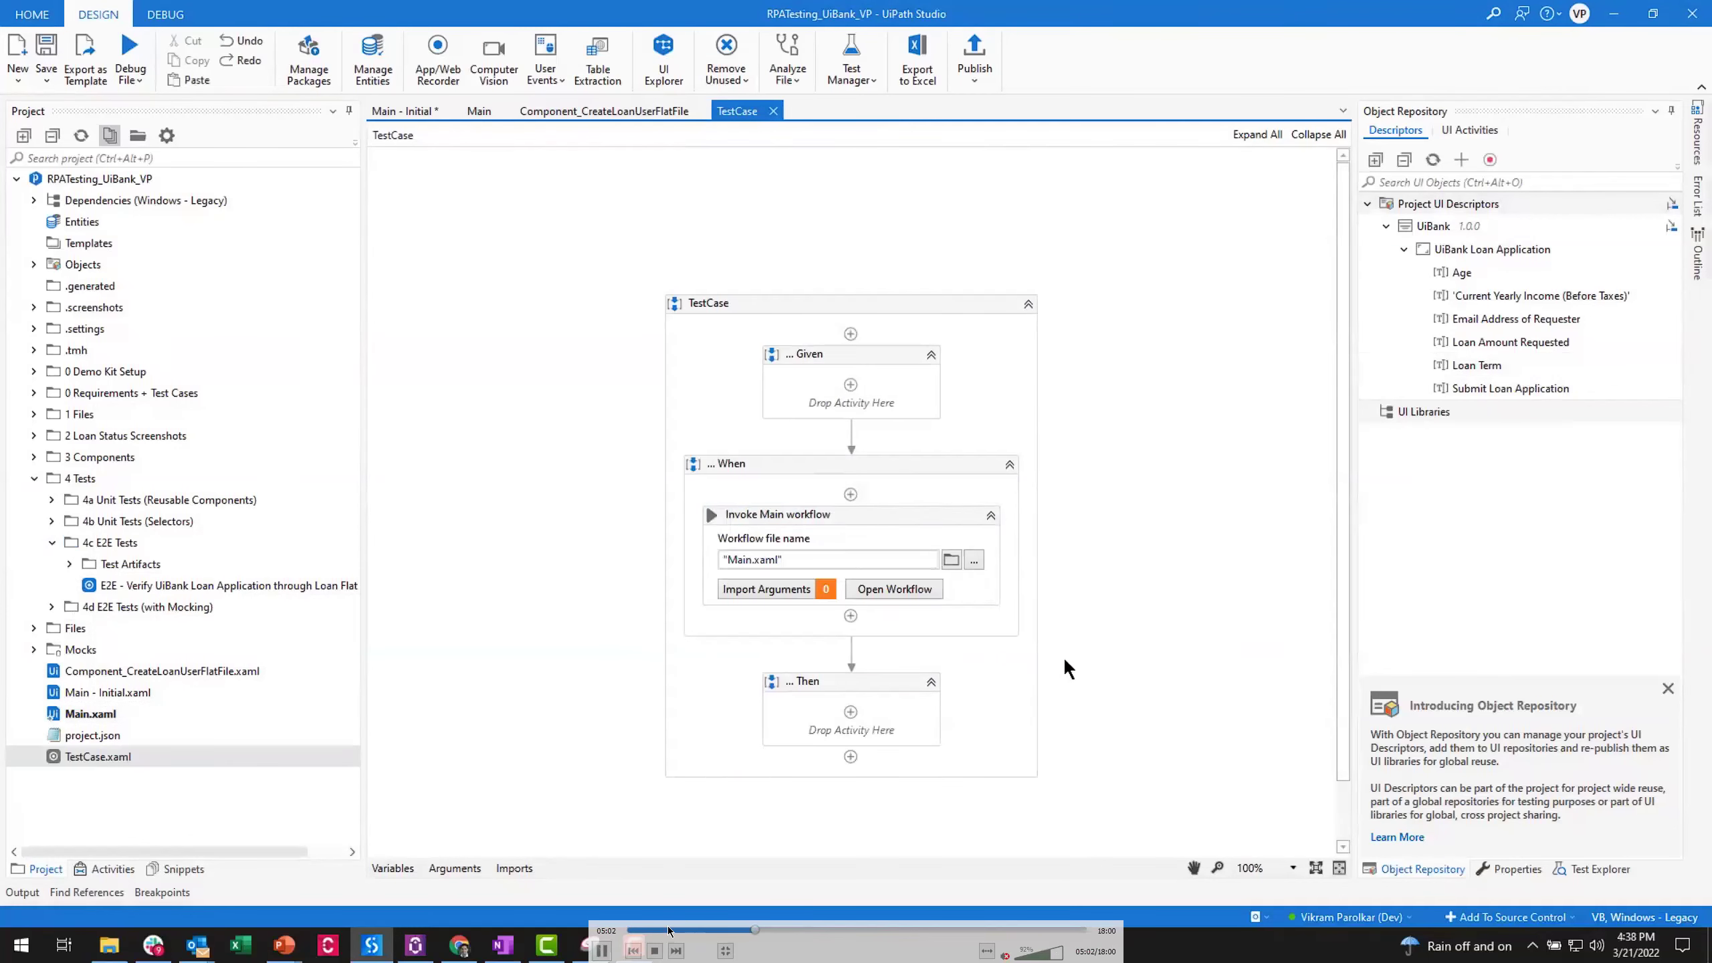
click(744, 930)
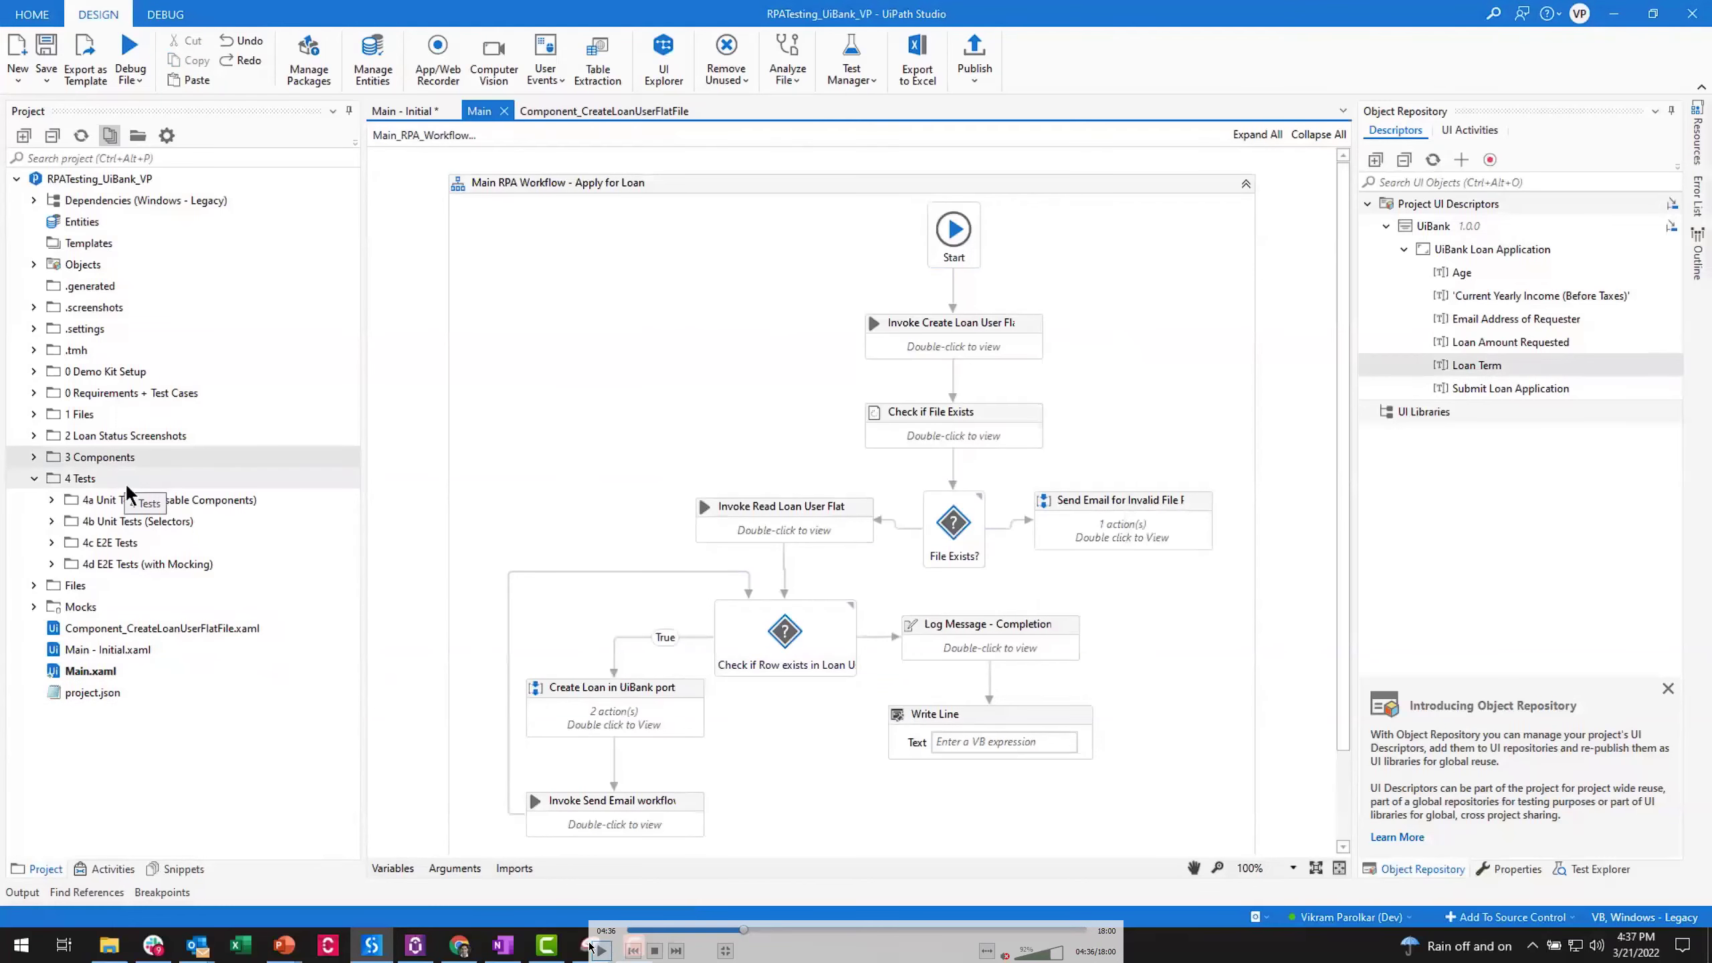
click(602, 949)
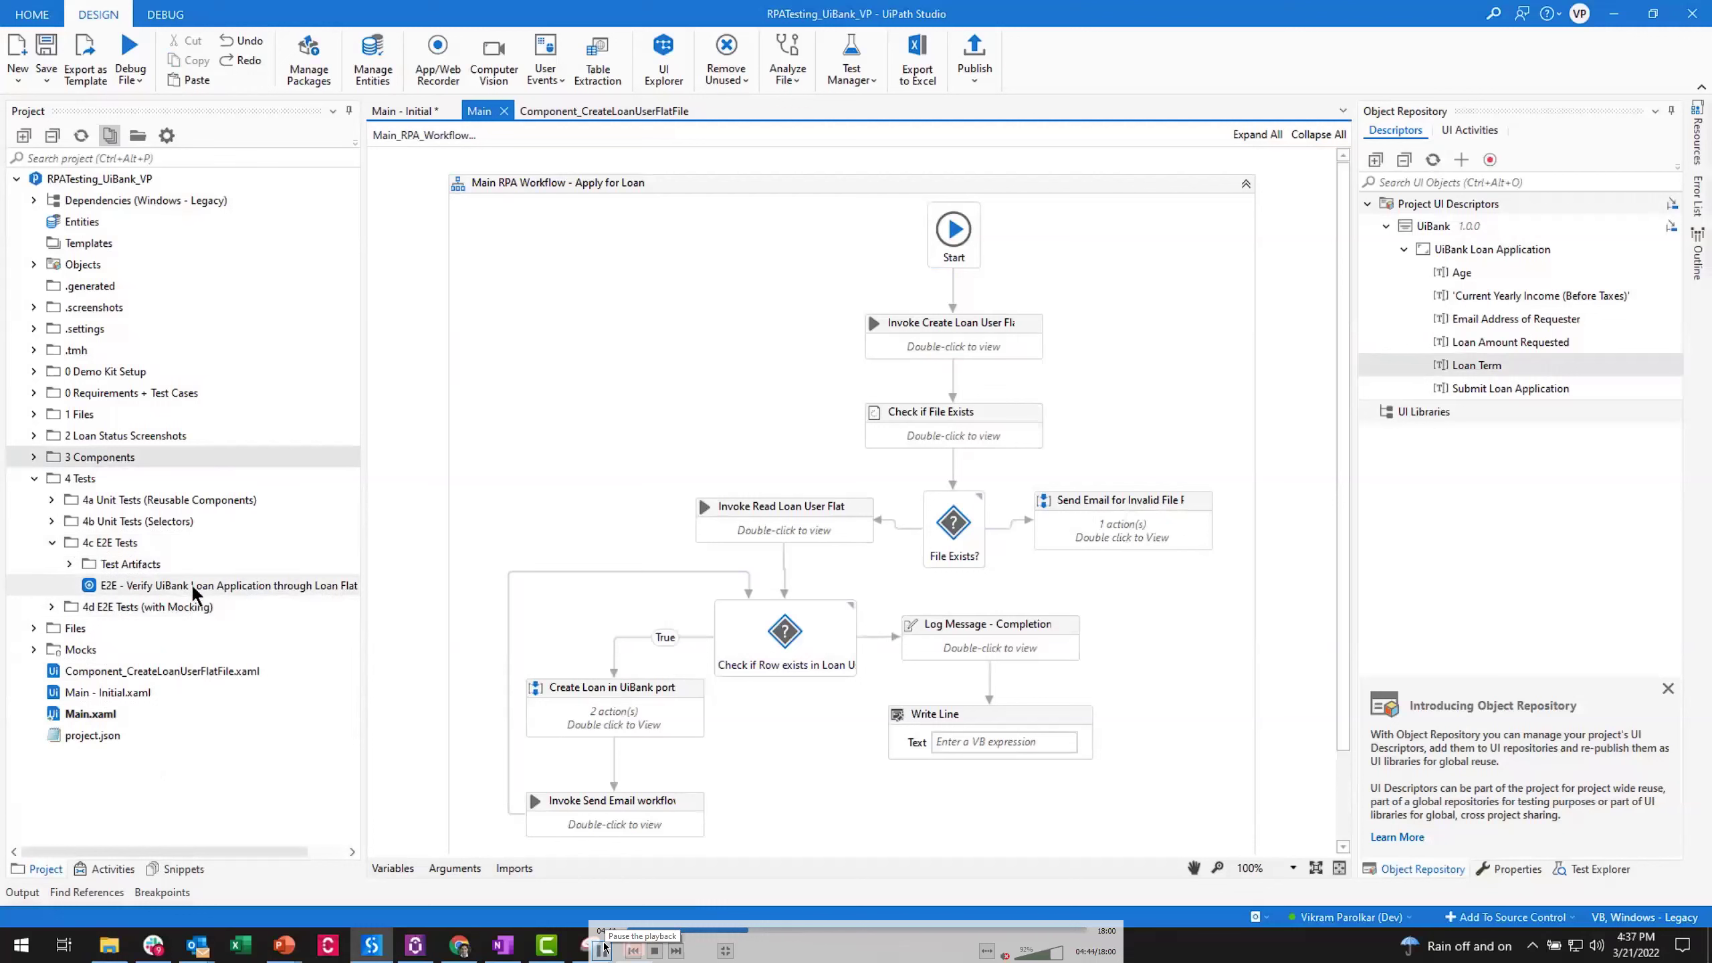
click(602, 949)
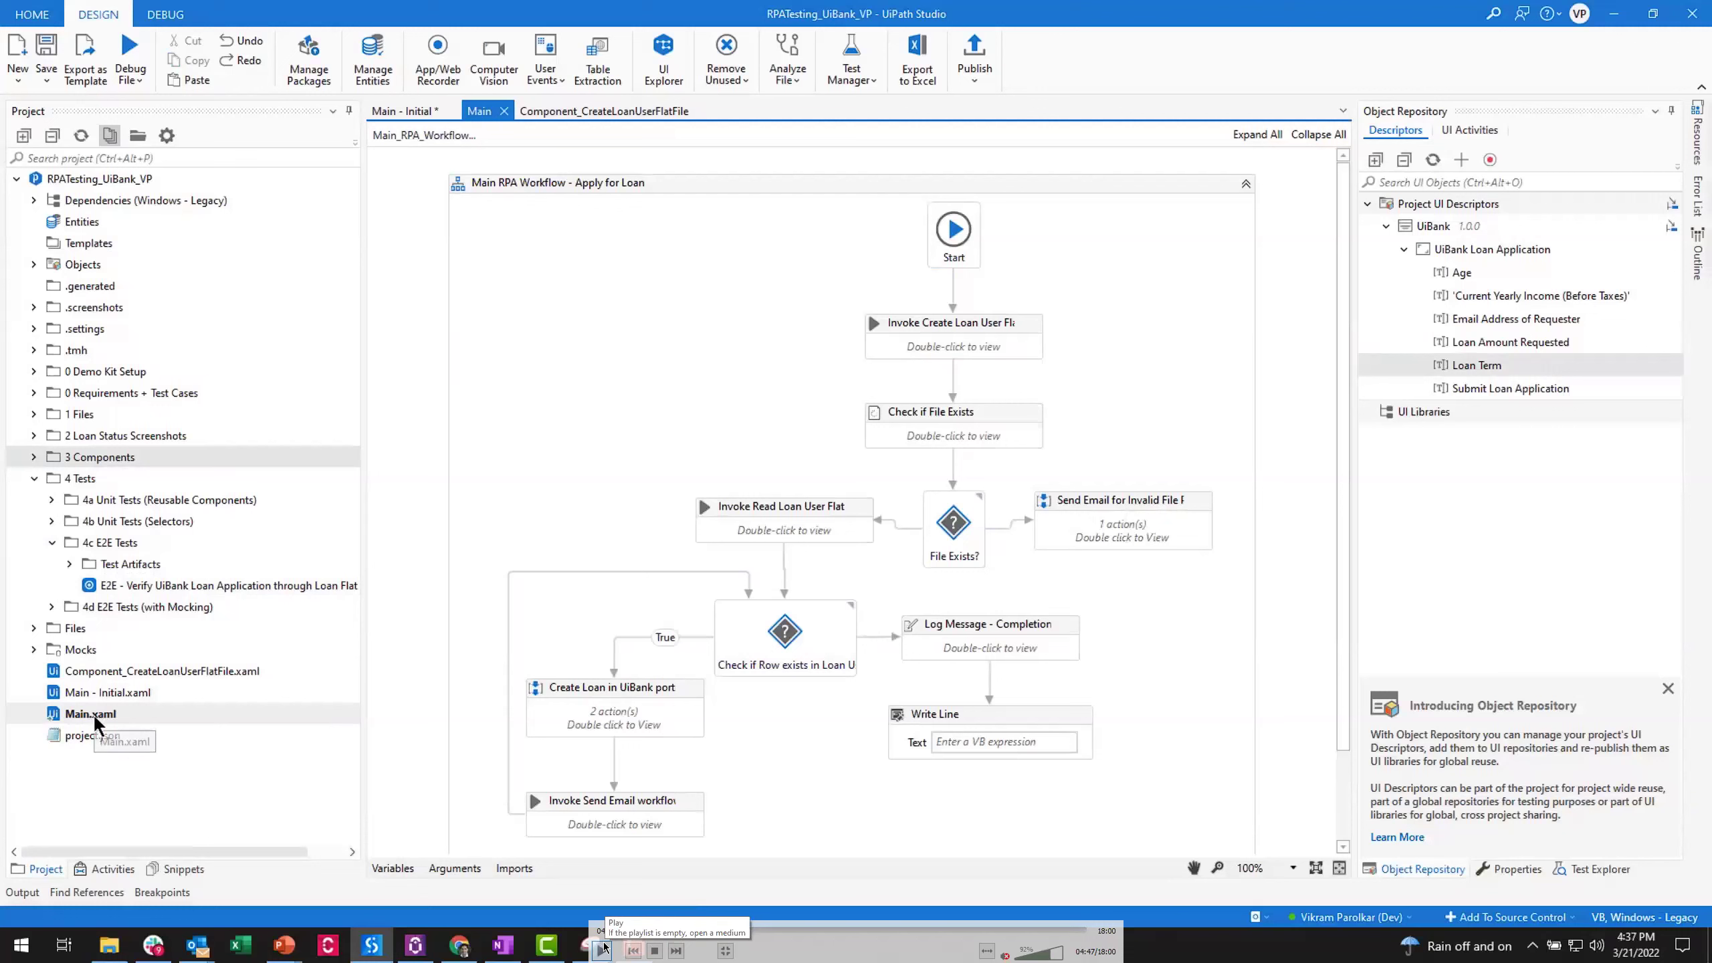
click(602, 949)
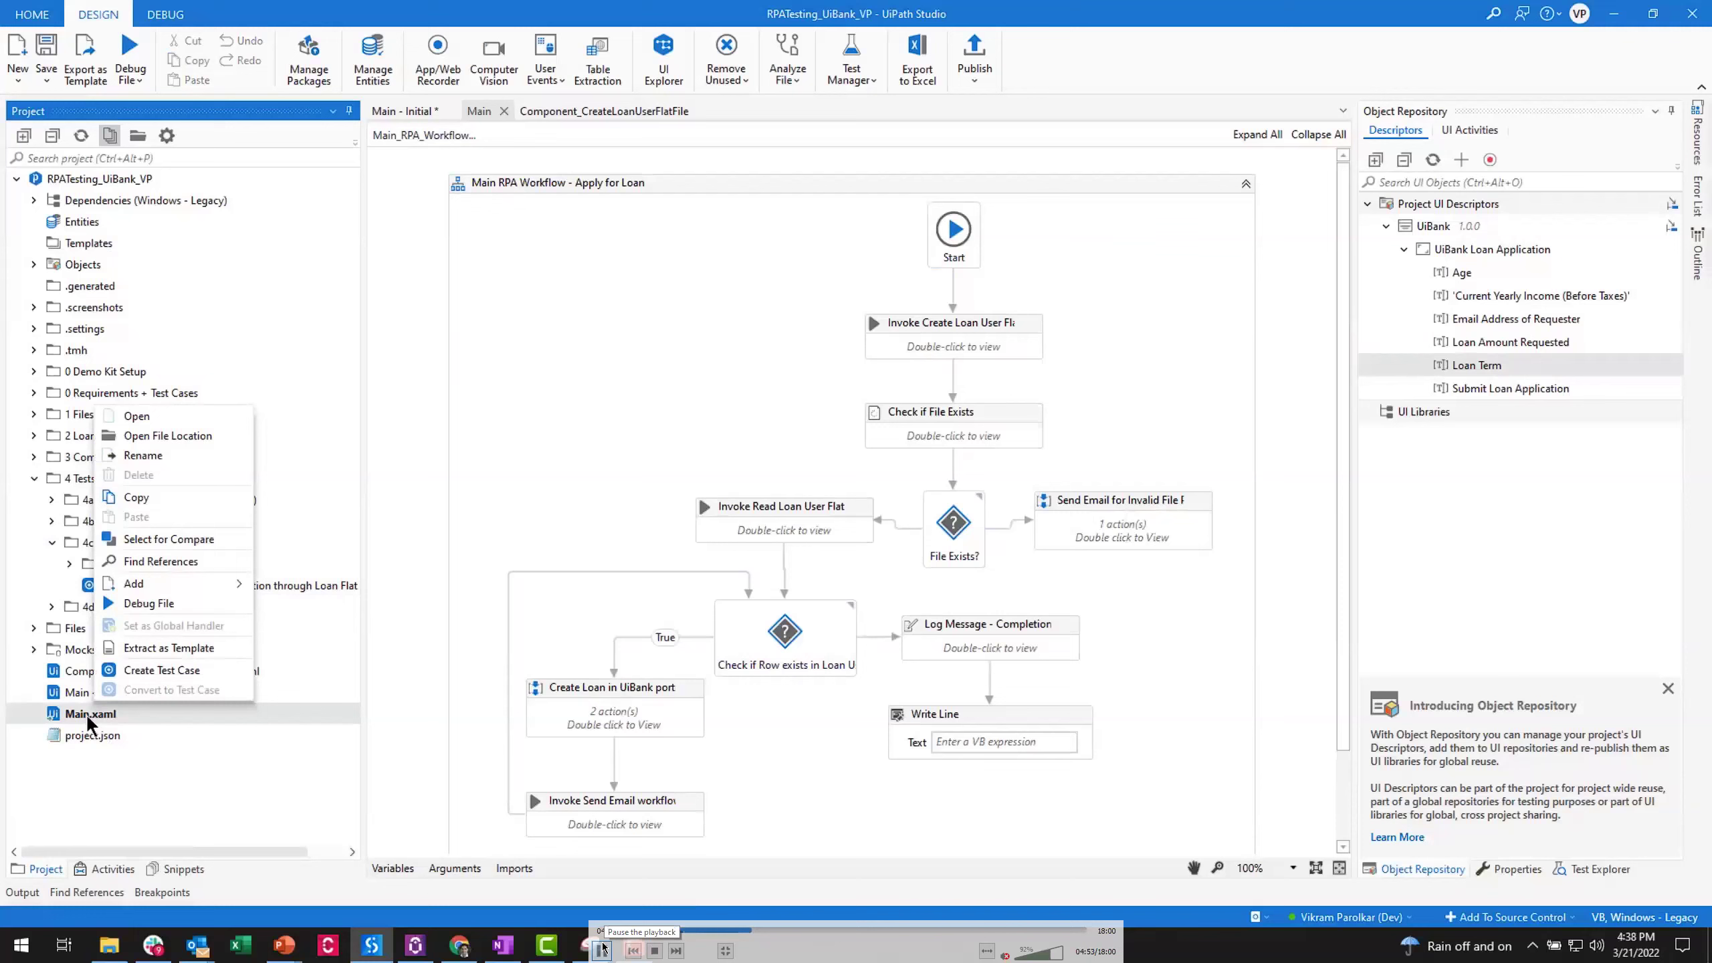
click(601, 950)
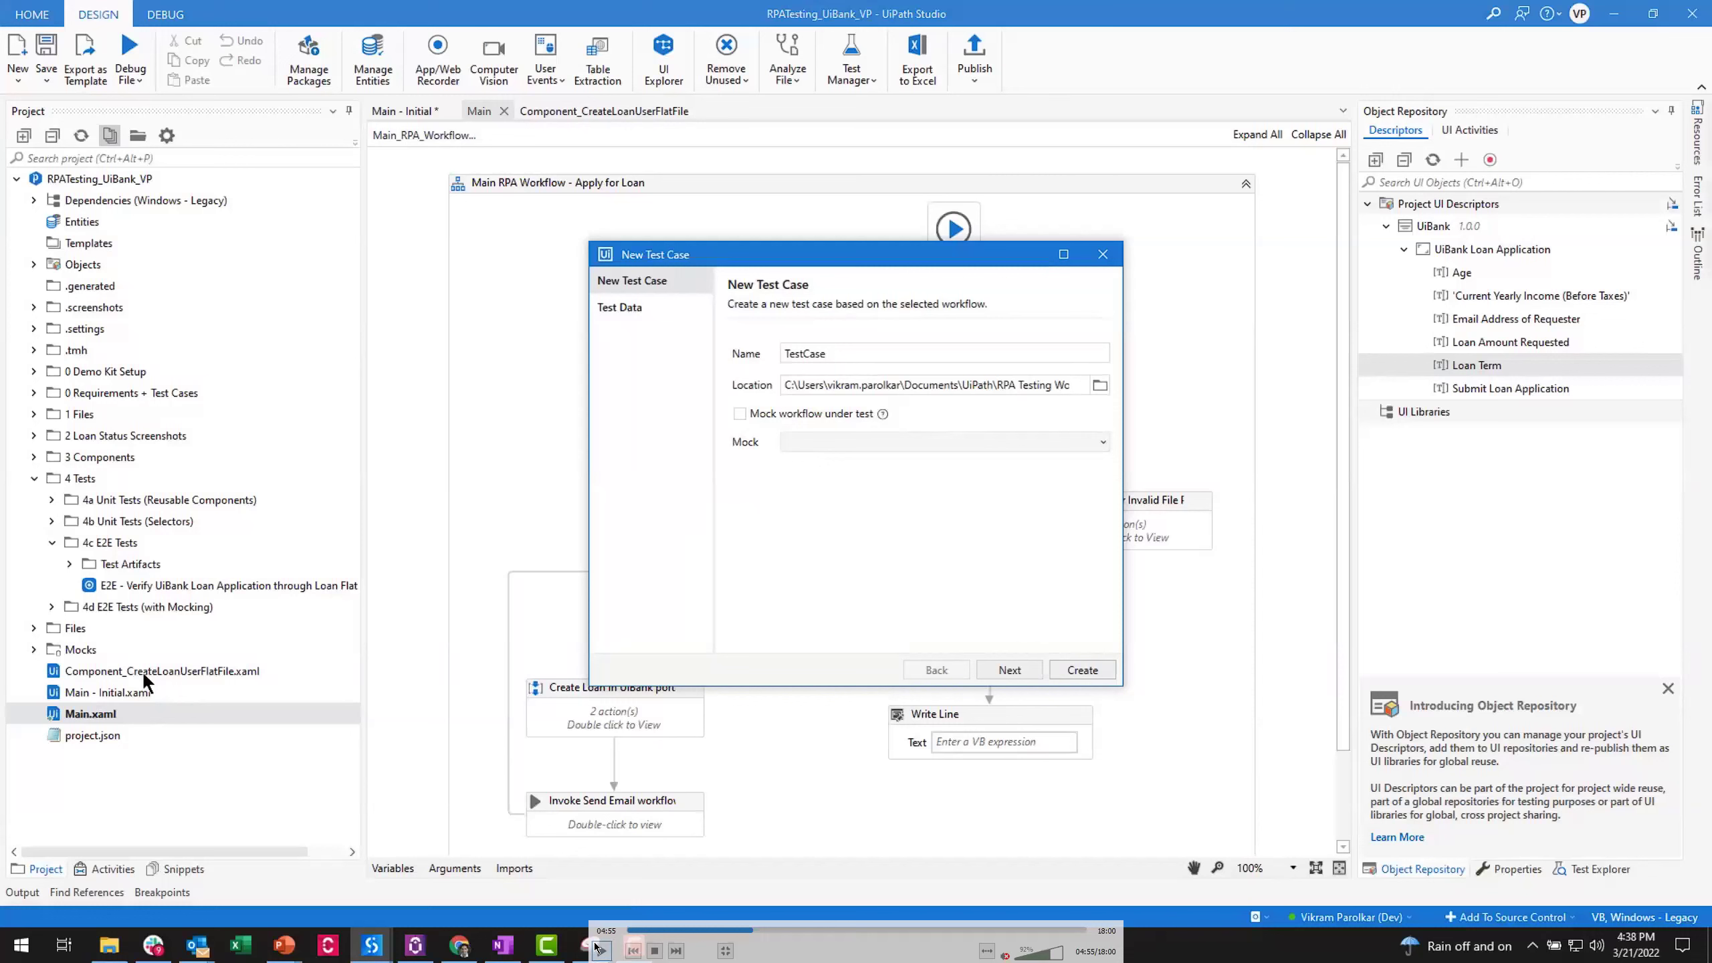
click(601, 947)
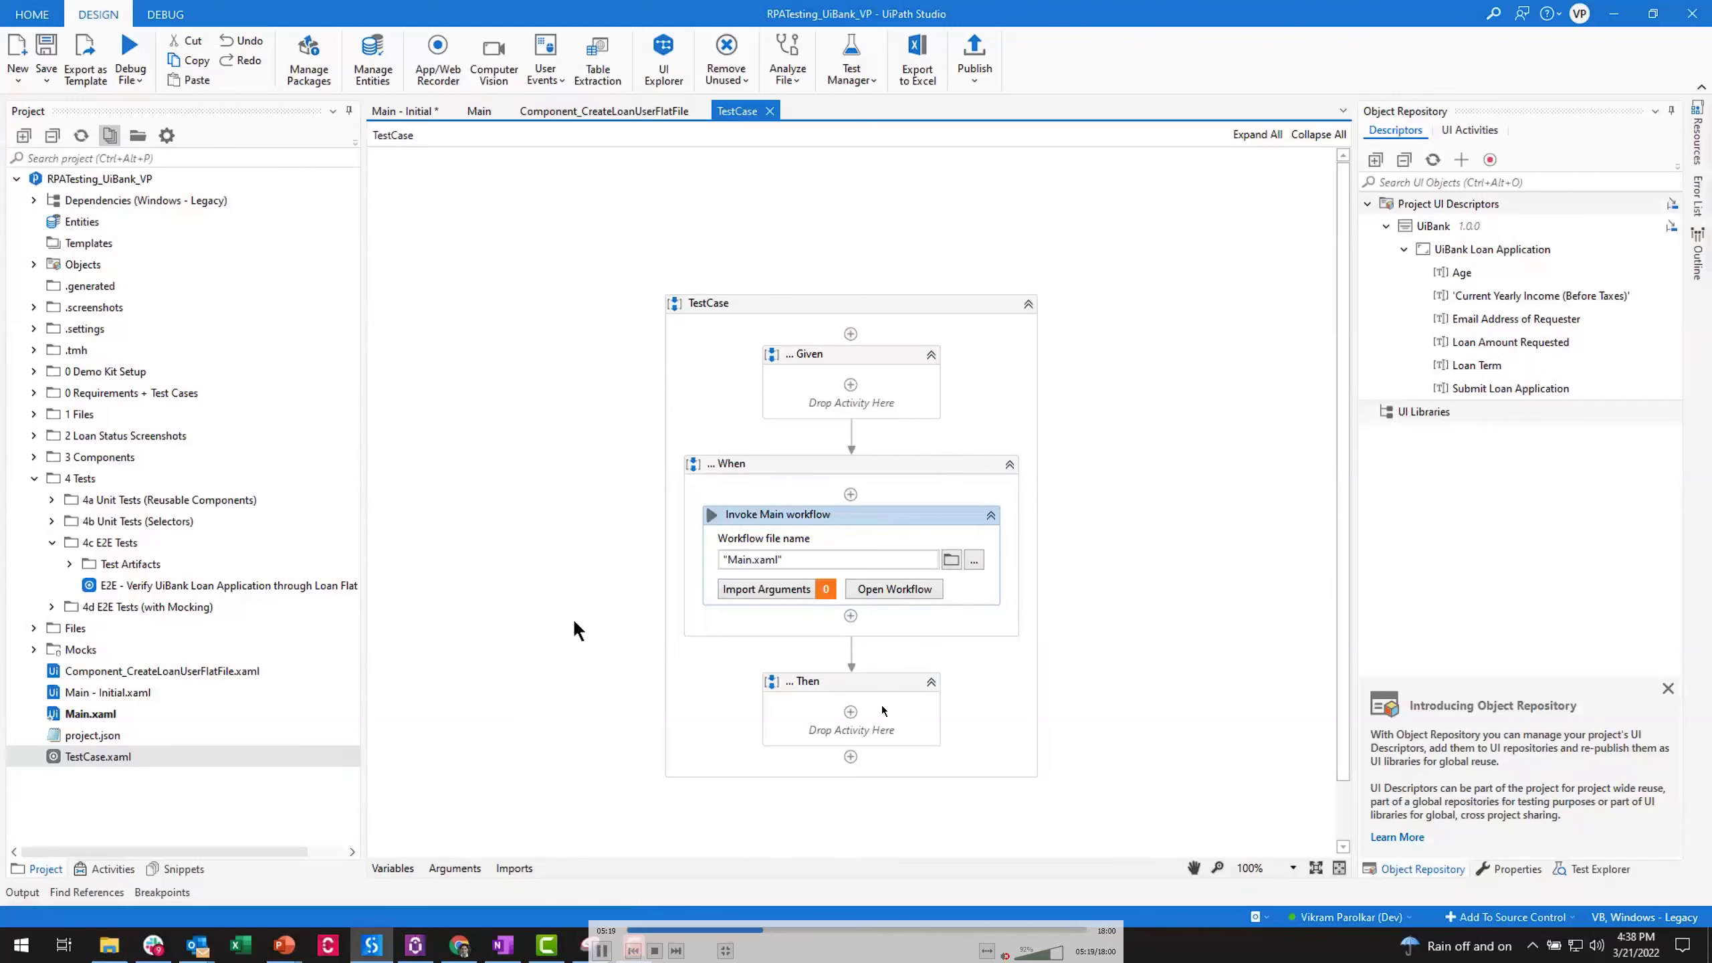
- Open the E2E - Verify UiBank Loan Application through Loan Flat File test case and review its Given, When and Then sections
double_click(239, 586)
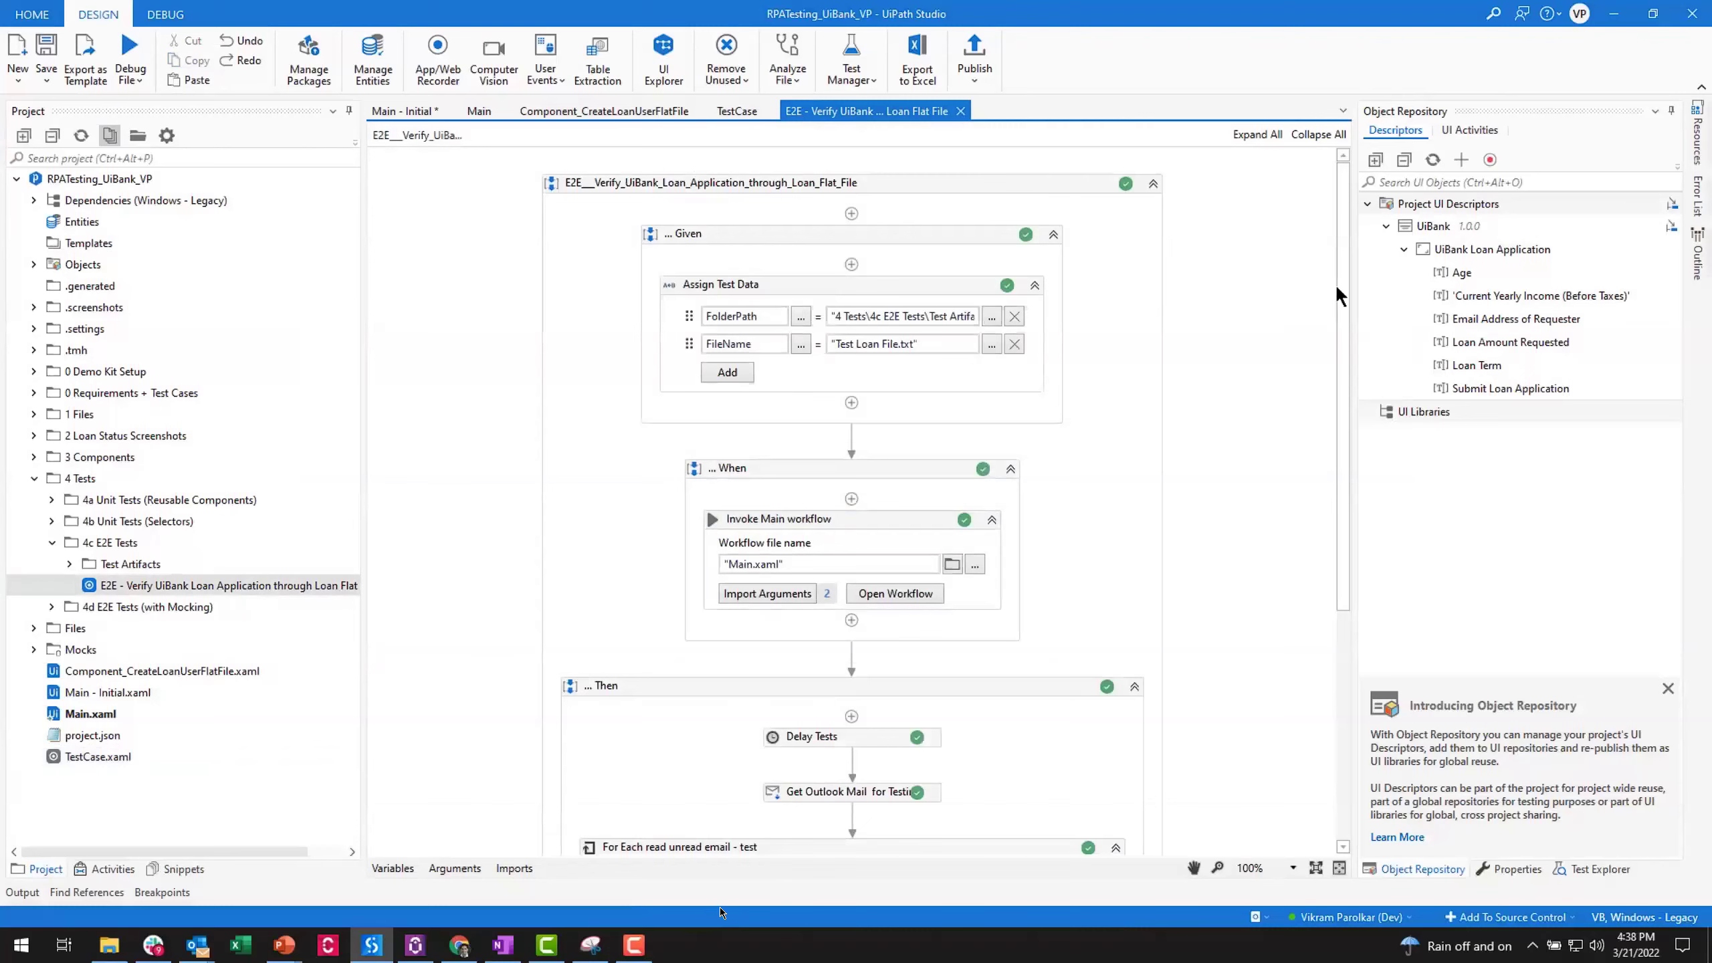
scroll(1345, 330, down, 2)
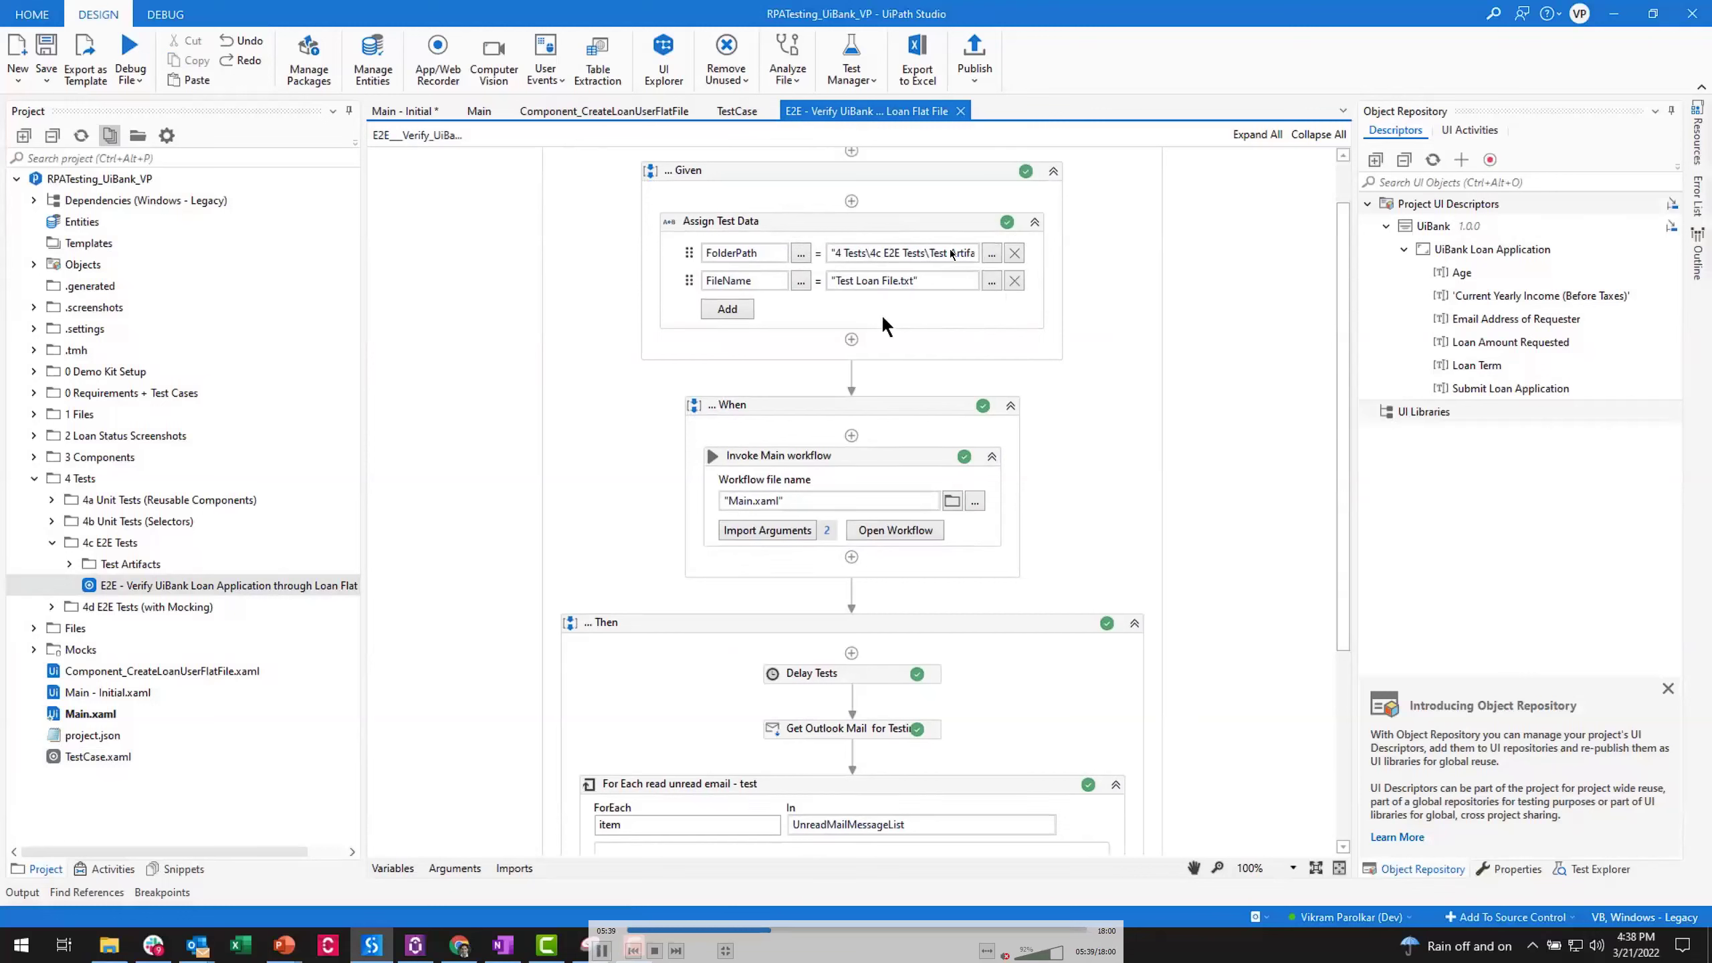
- Search the available activities for Testing and expand the Data group to review the test data activities
click(93, 868)
click(127, 159)
text(Testing)
click(52, 222)
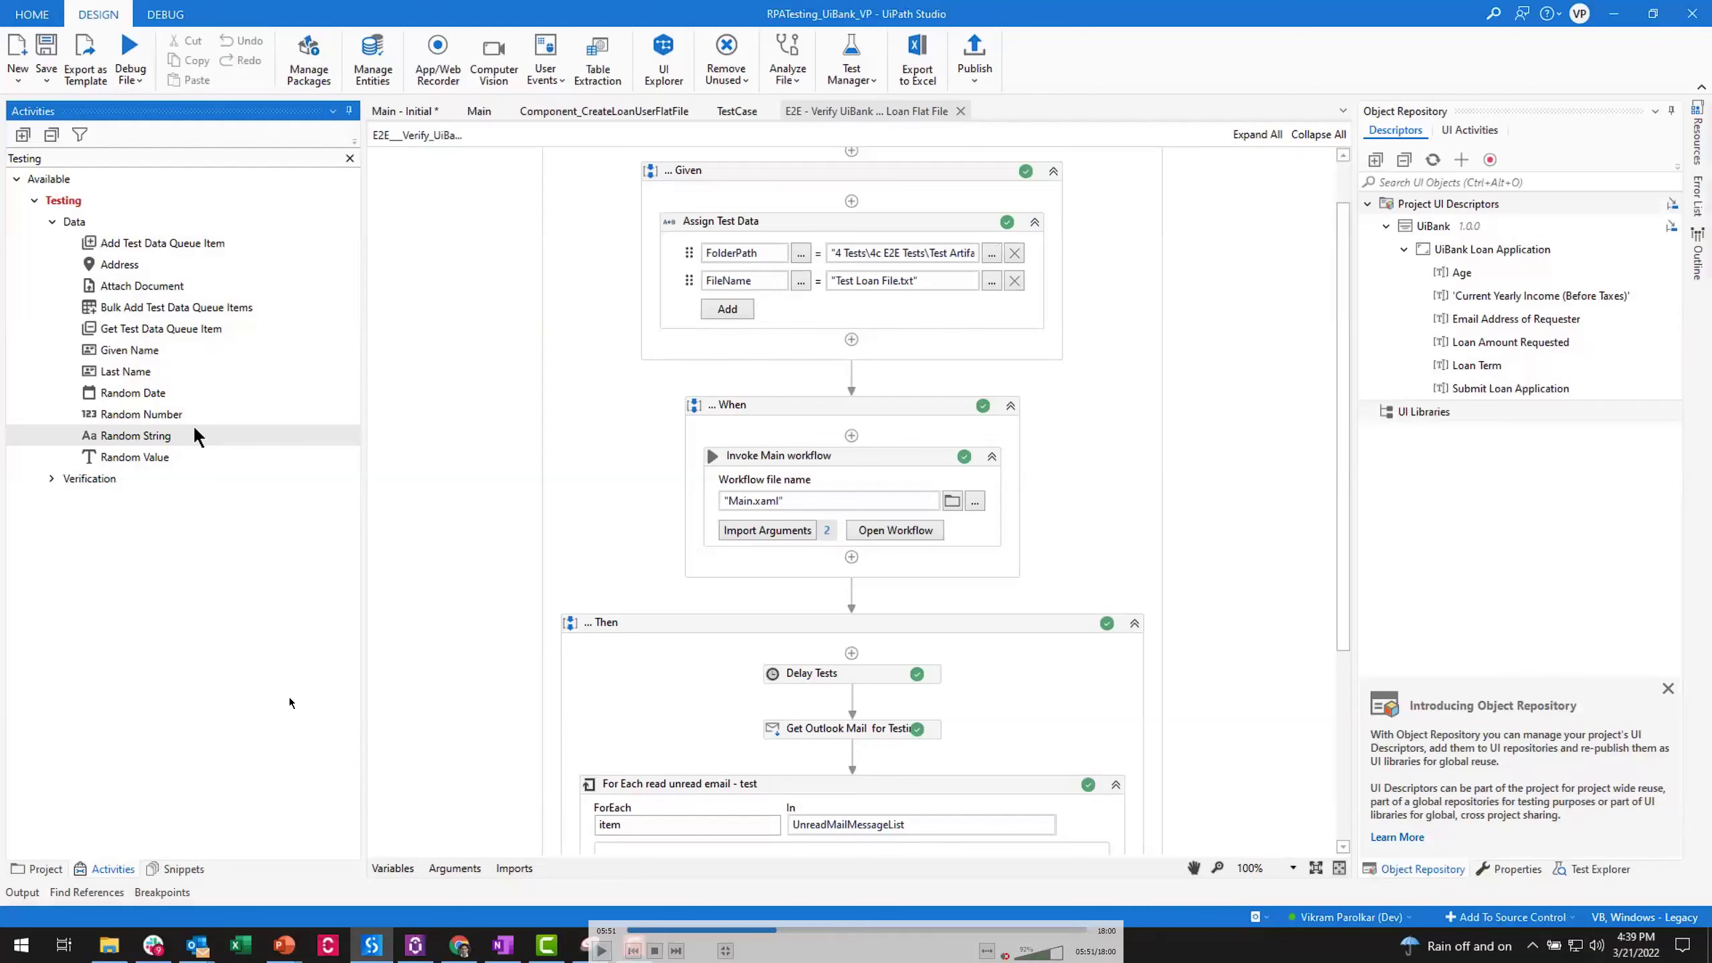
key(space)
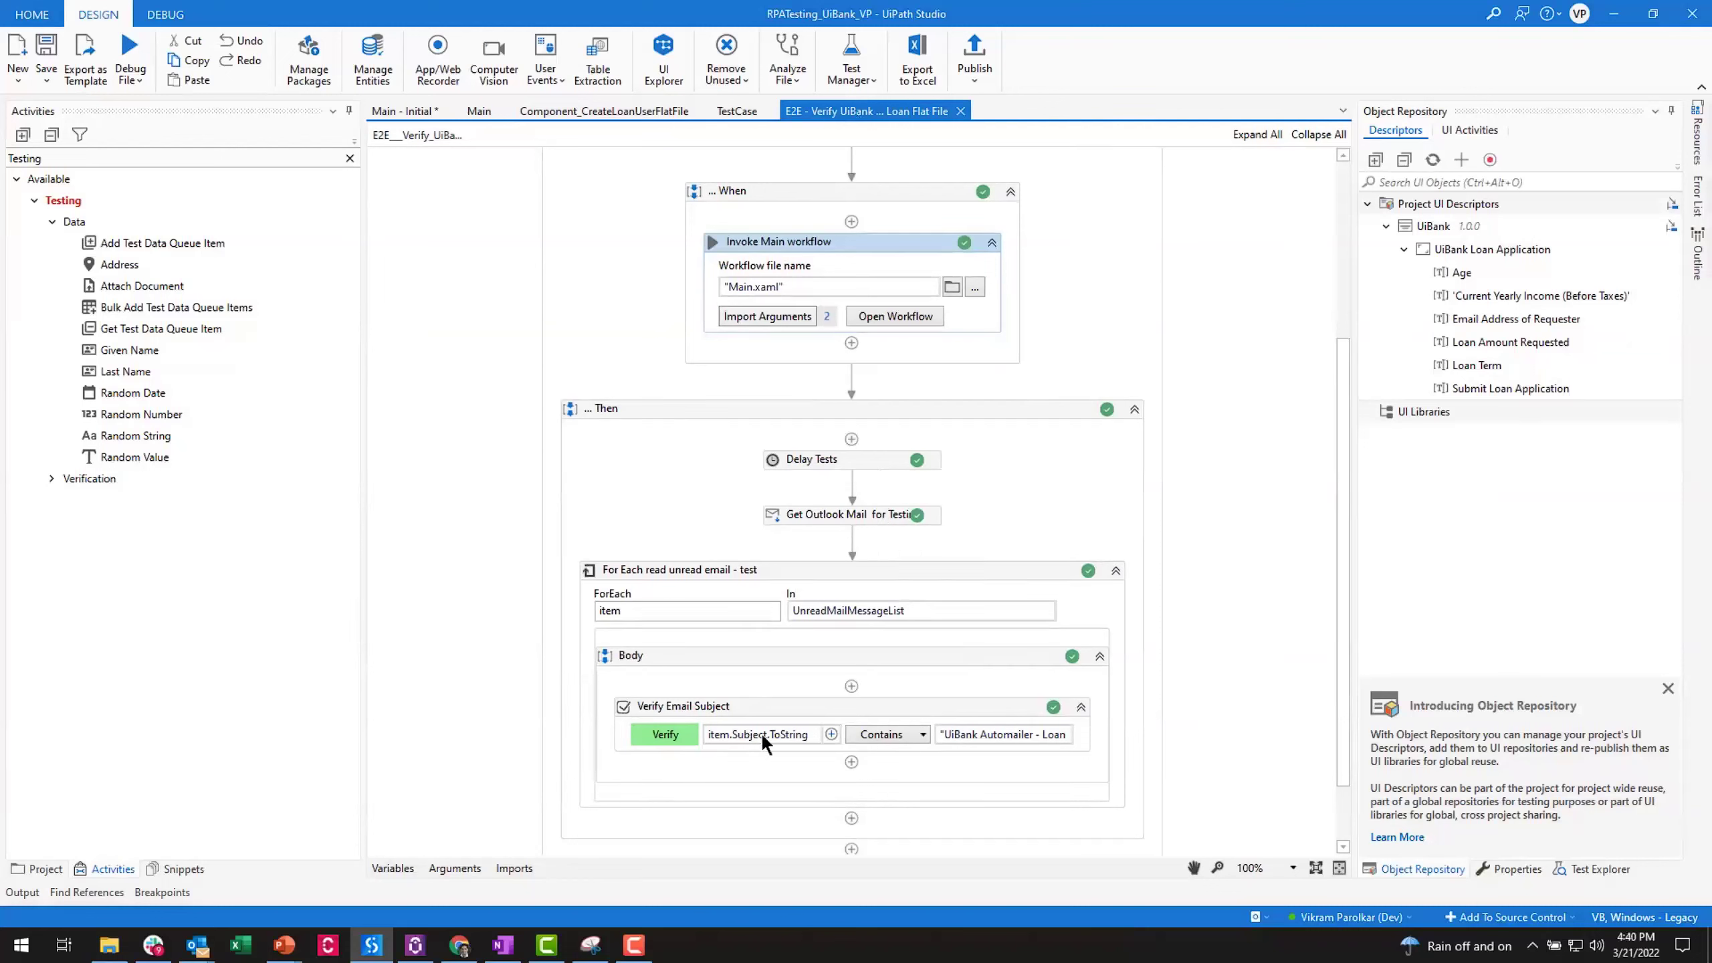
click(604, 948)
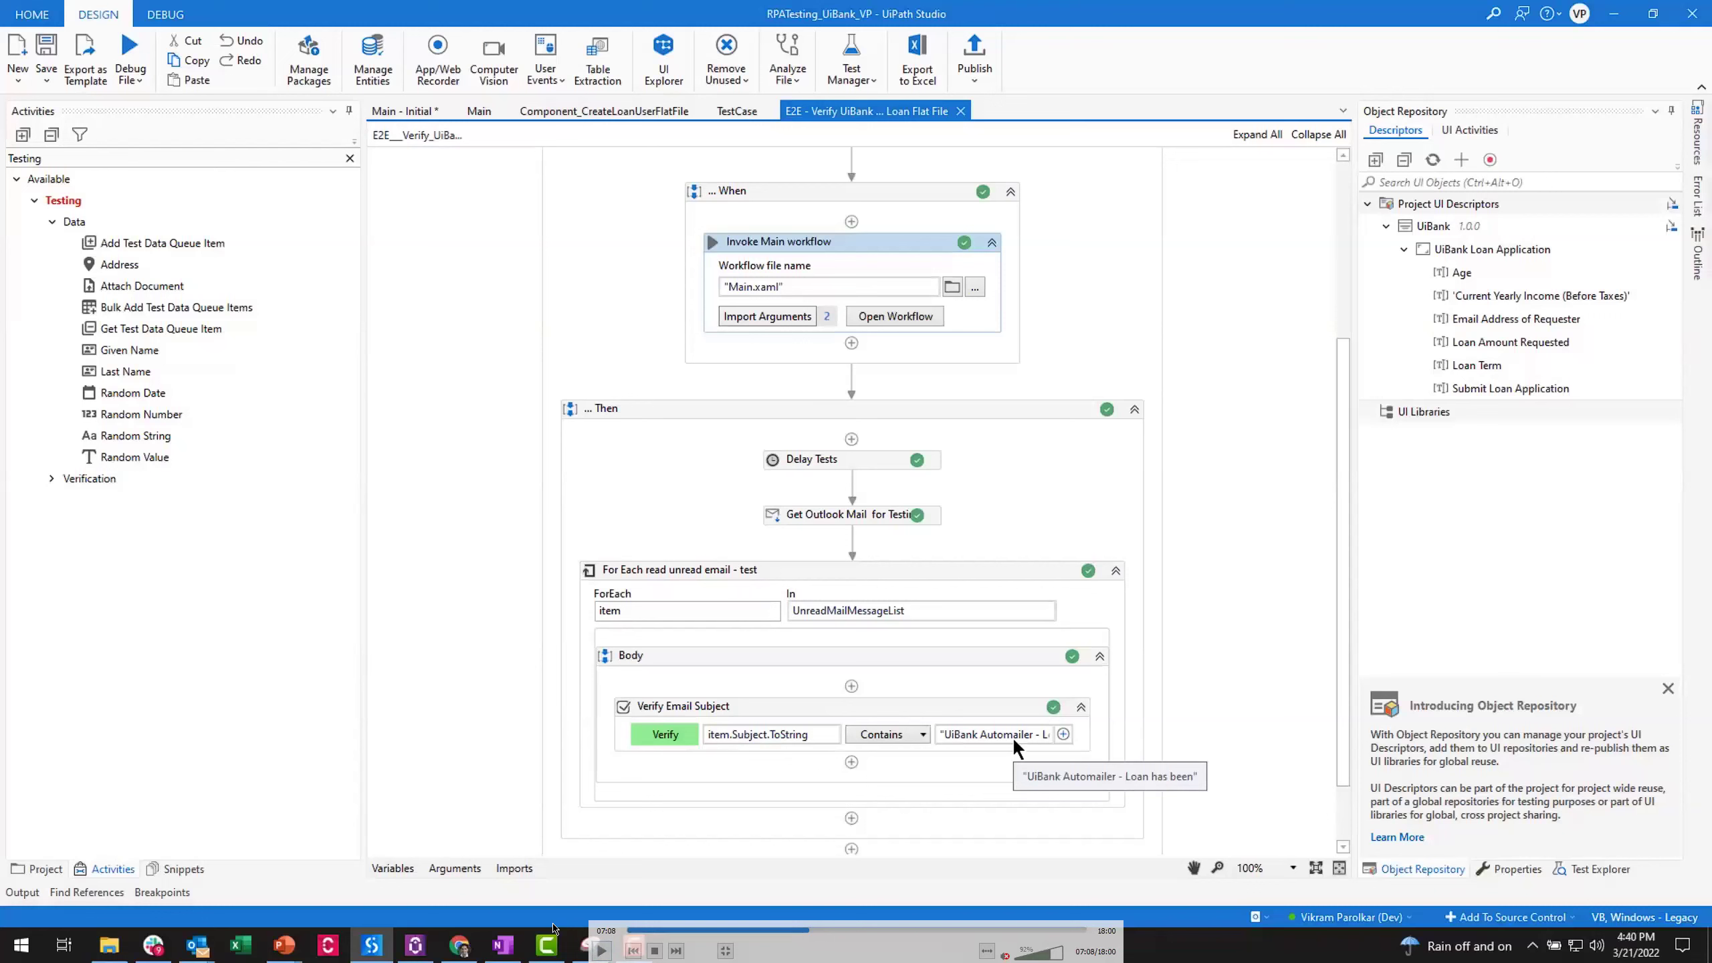
click(602, 948)
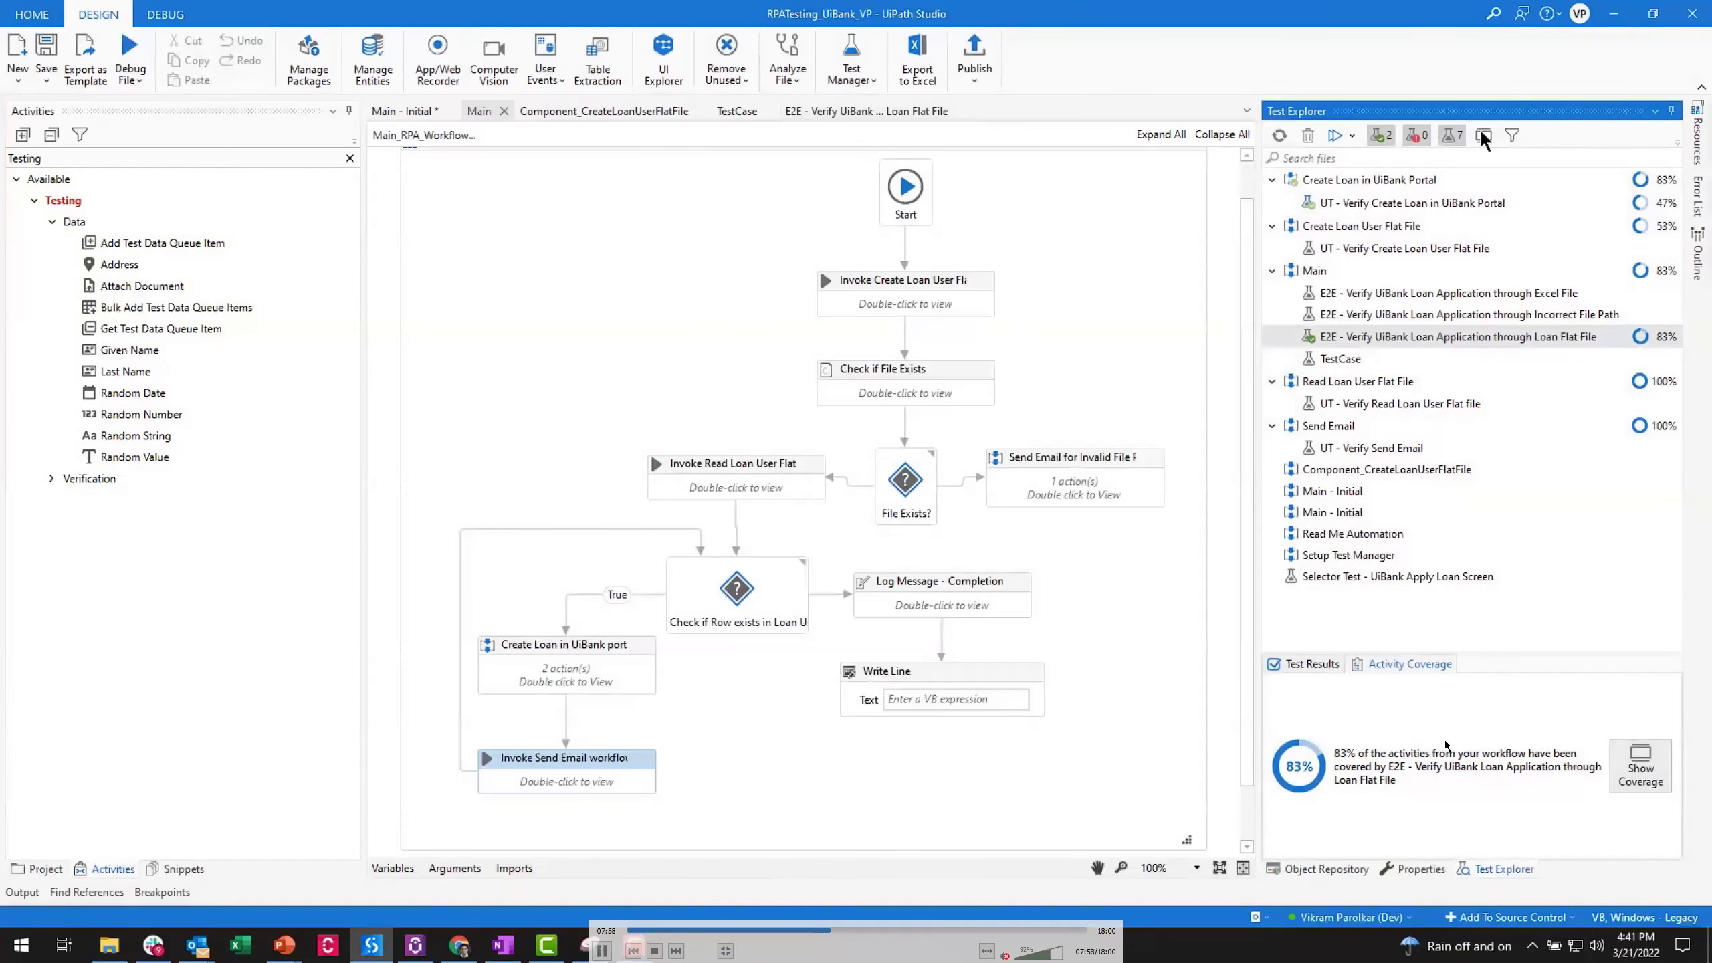
click(600, 948)
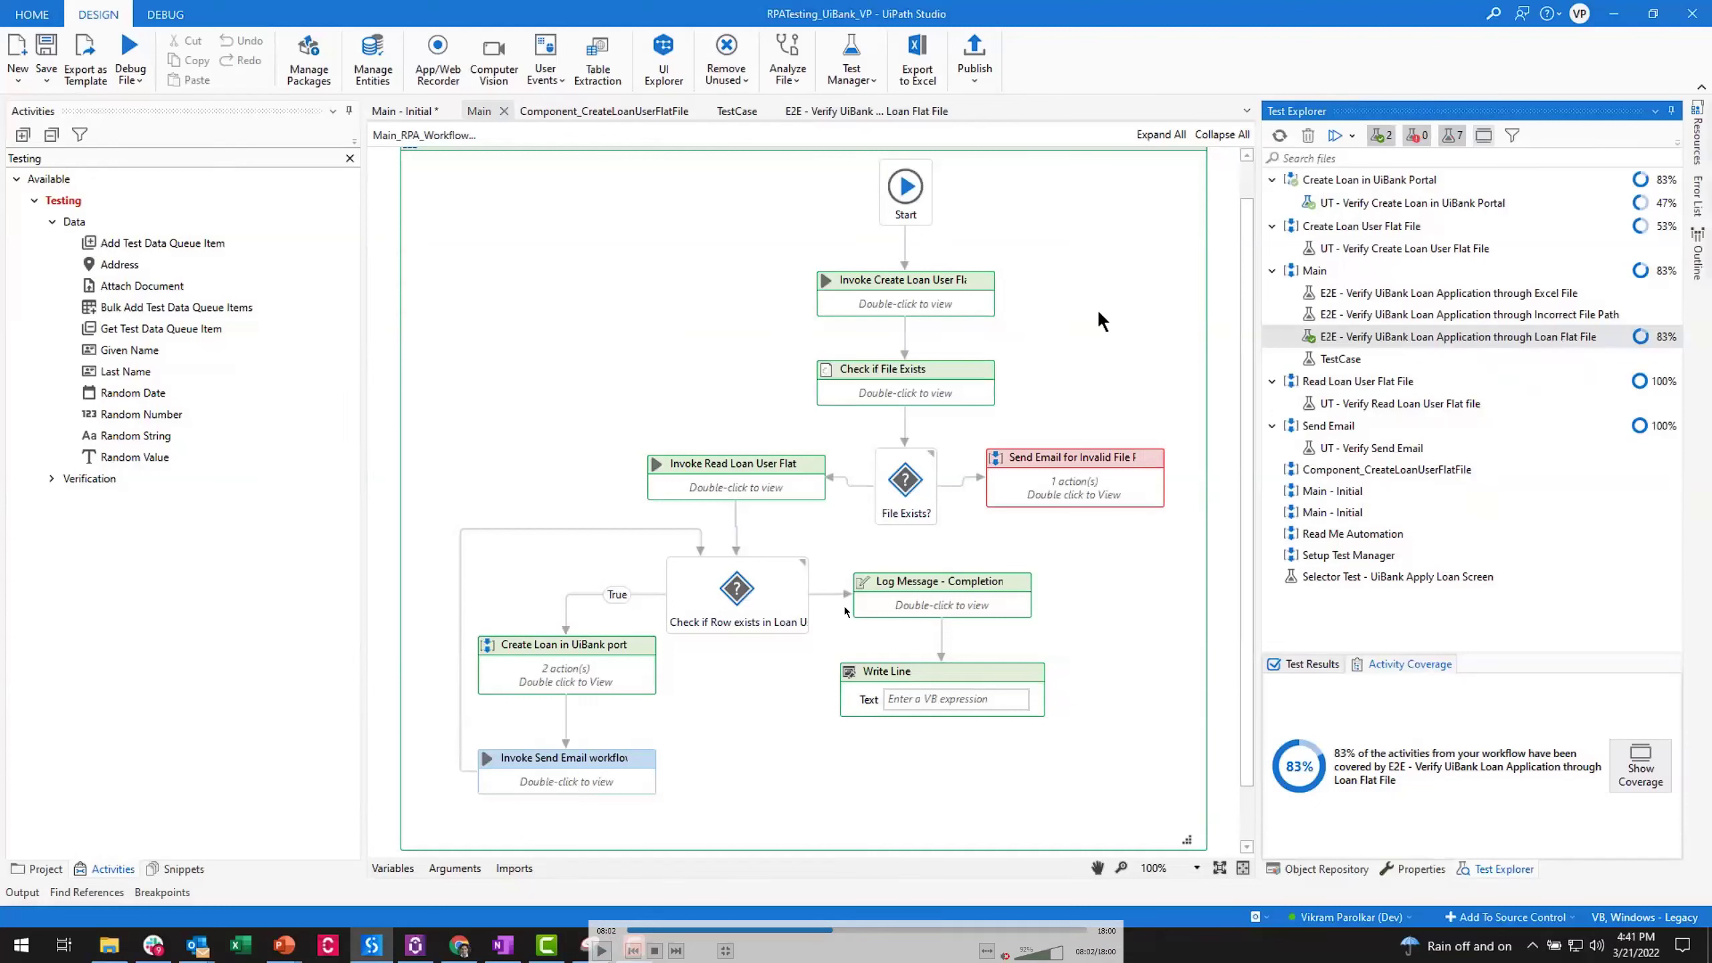
click(601, 950)
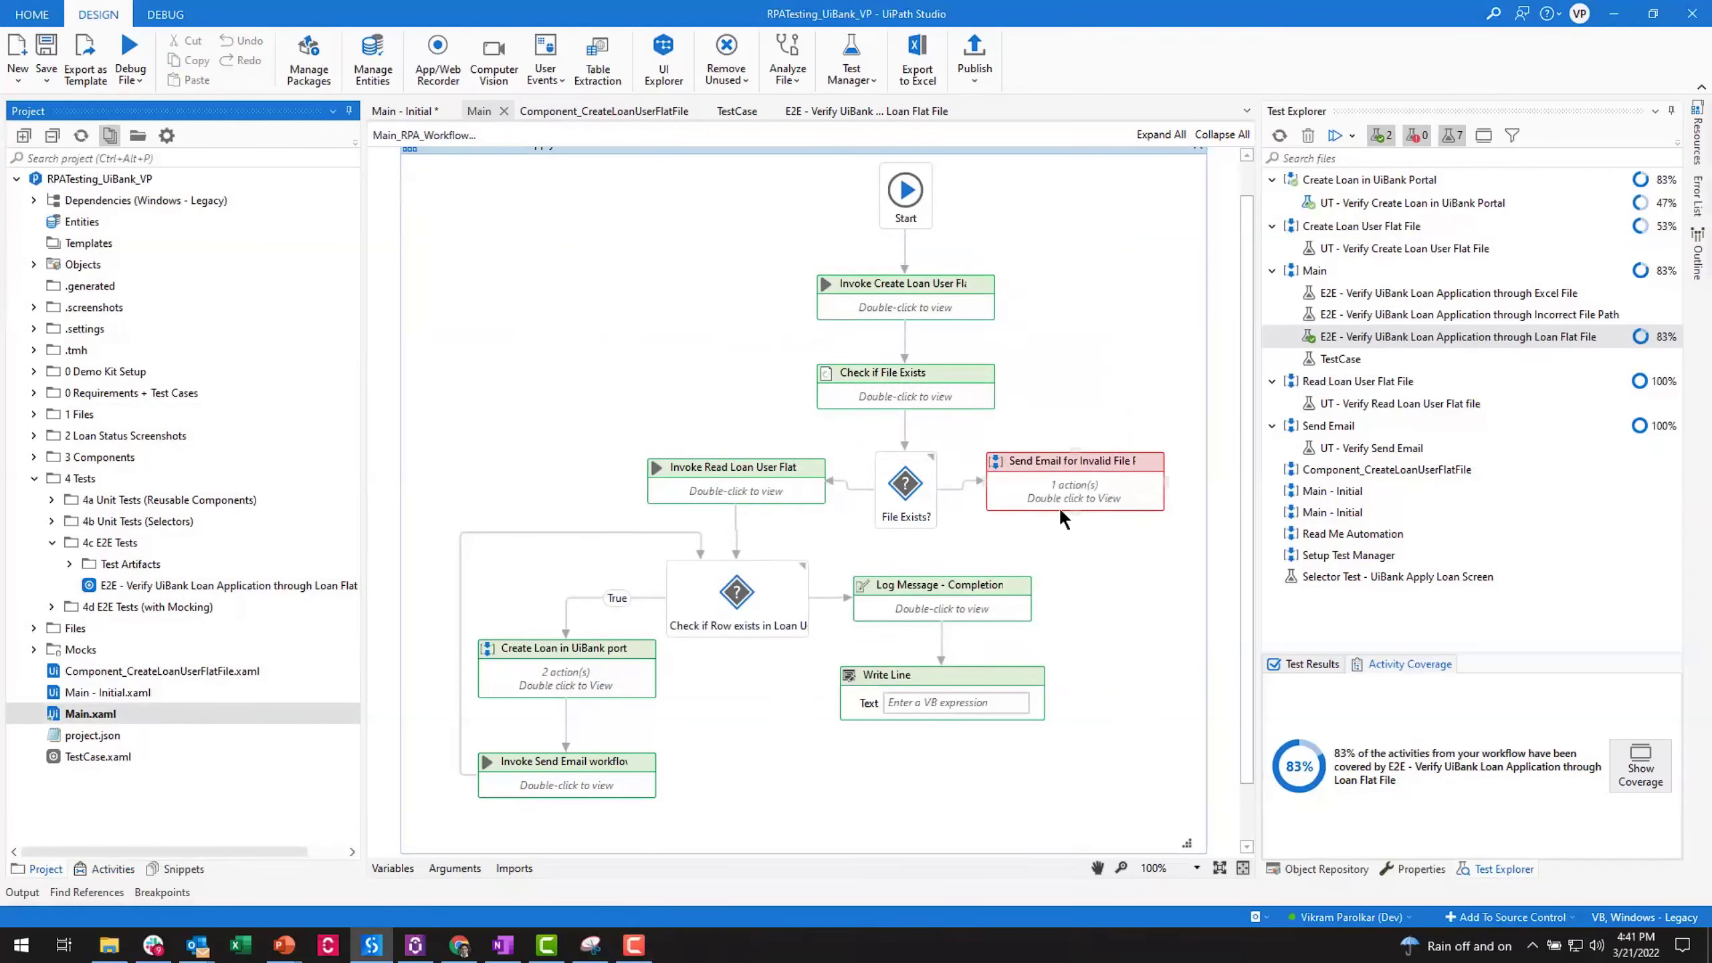
- Open Main_mock.xaml from the Mocks folder, delete the Write Line activity from the Main workflow and return to the mock file
double_click(162, 734)
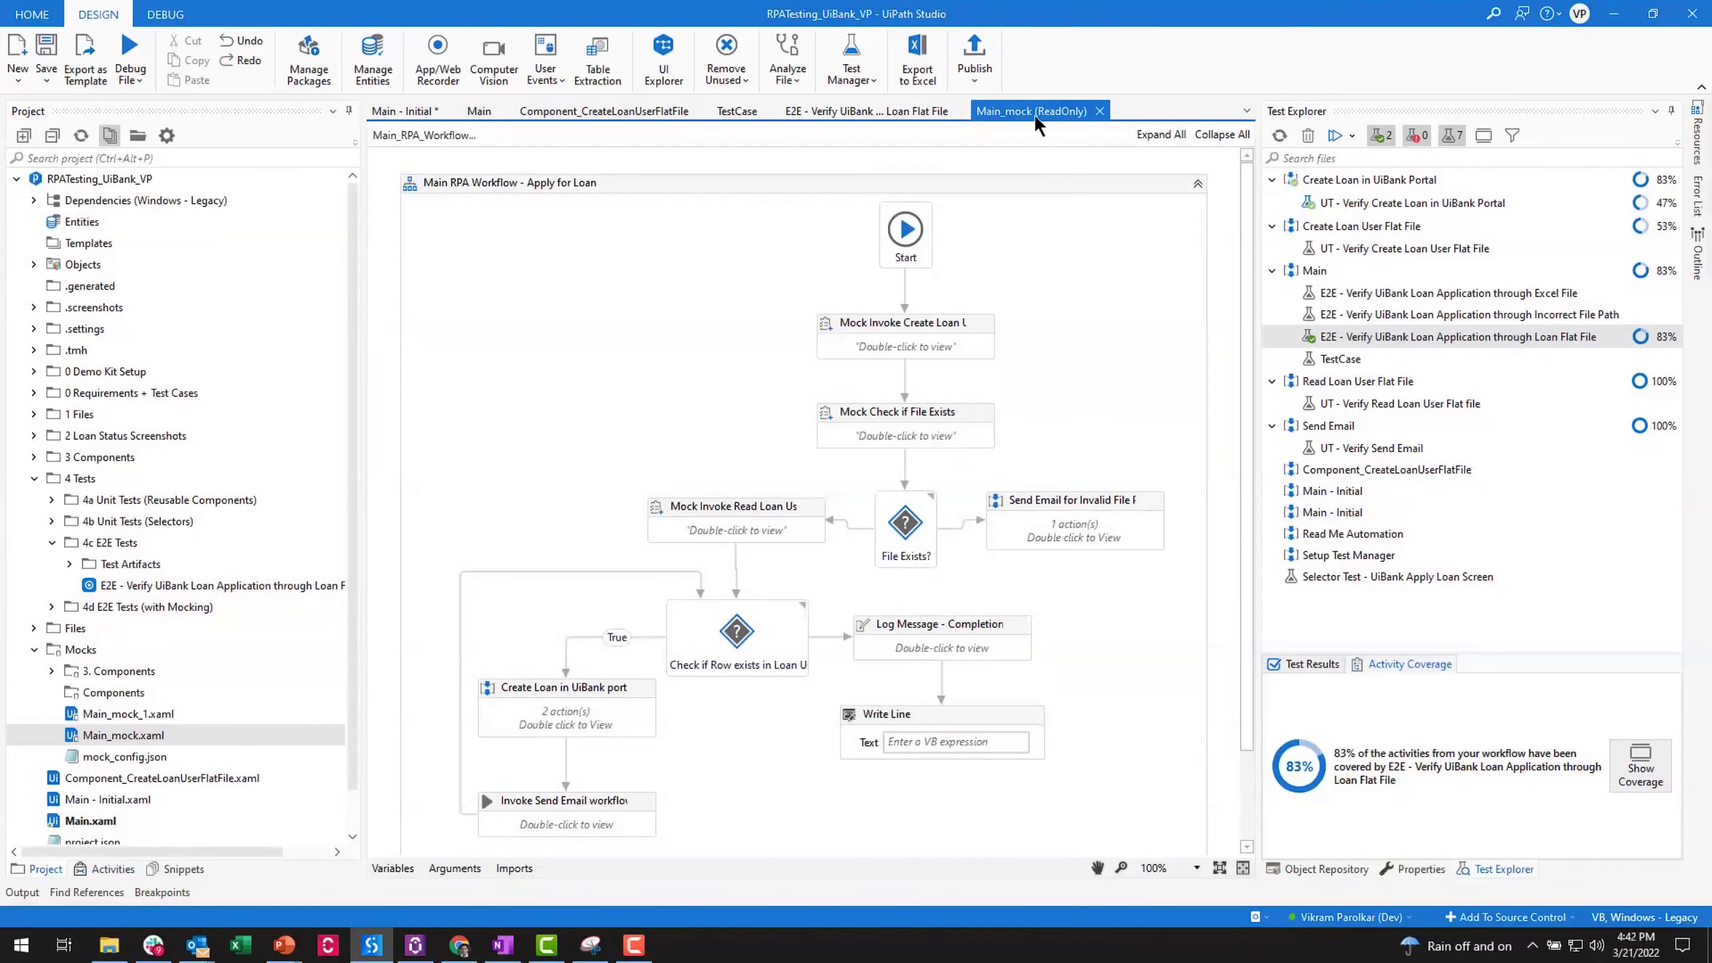
click(480, 110)
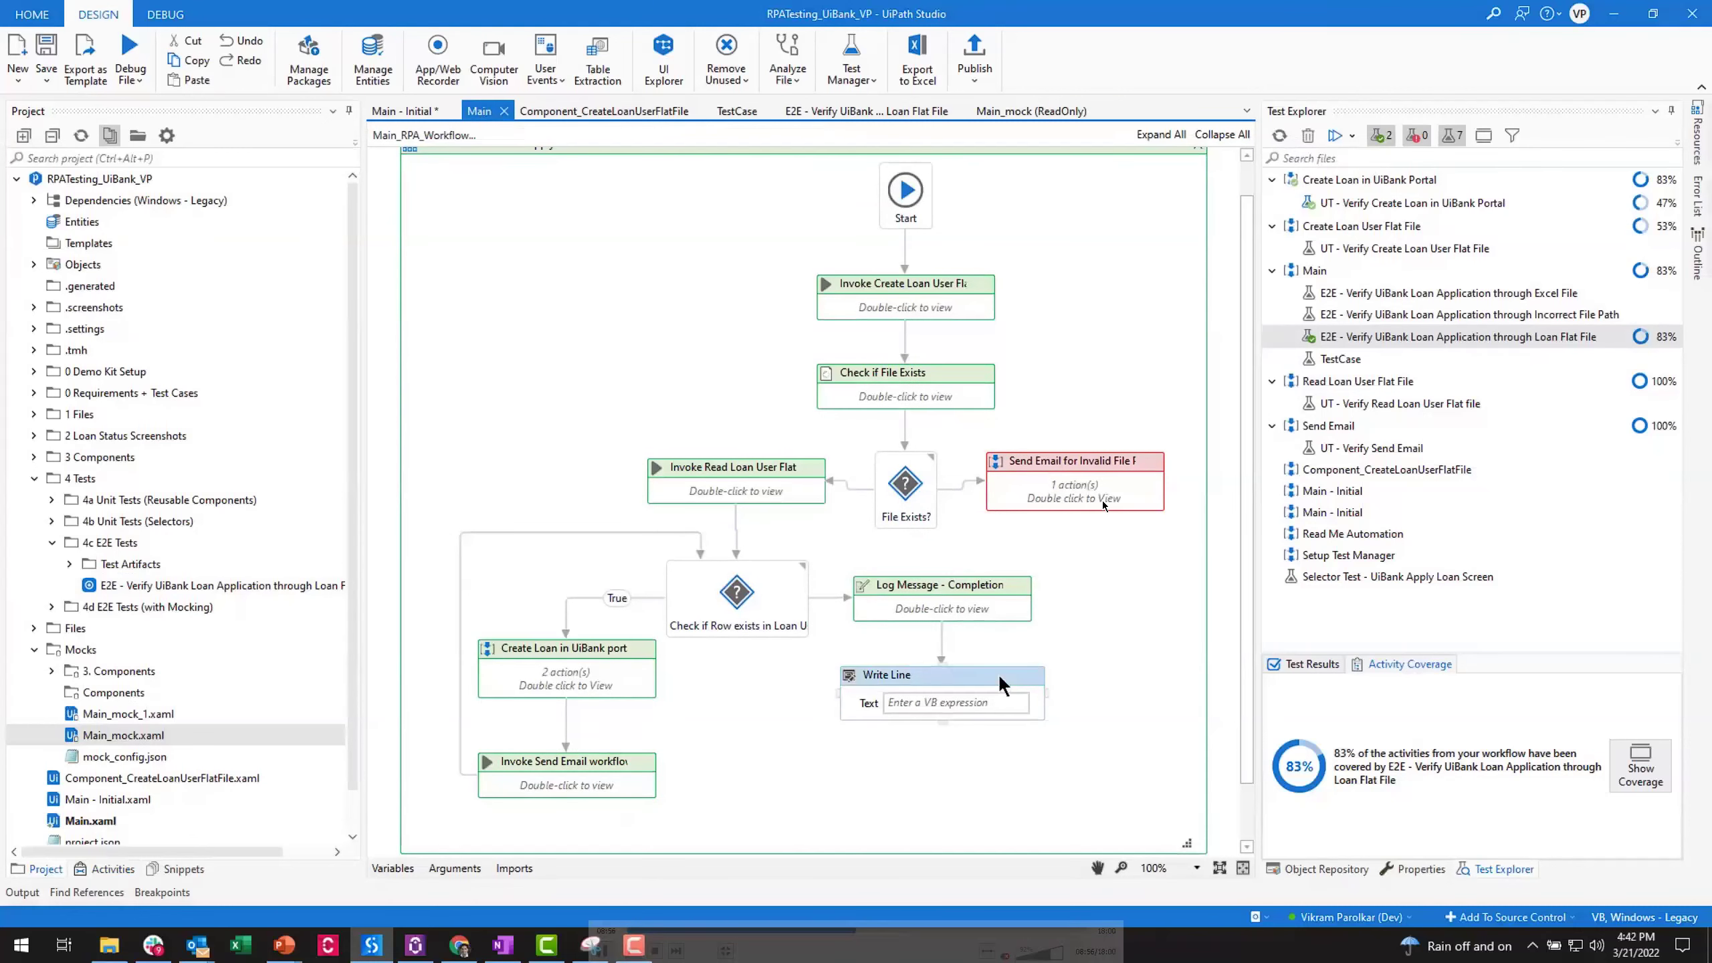
key(Delete)
click(1011, 110)
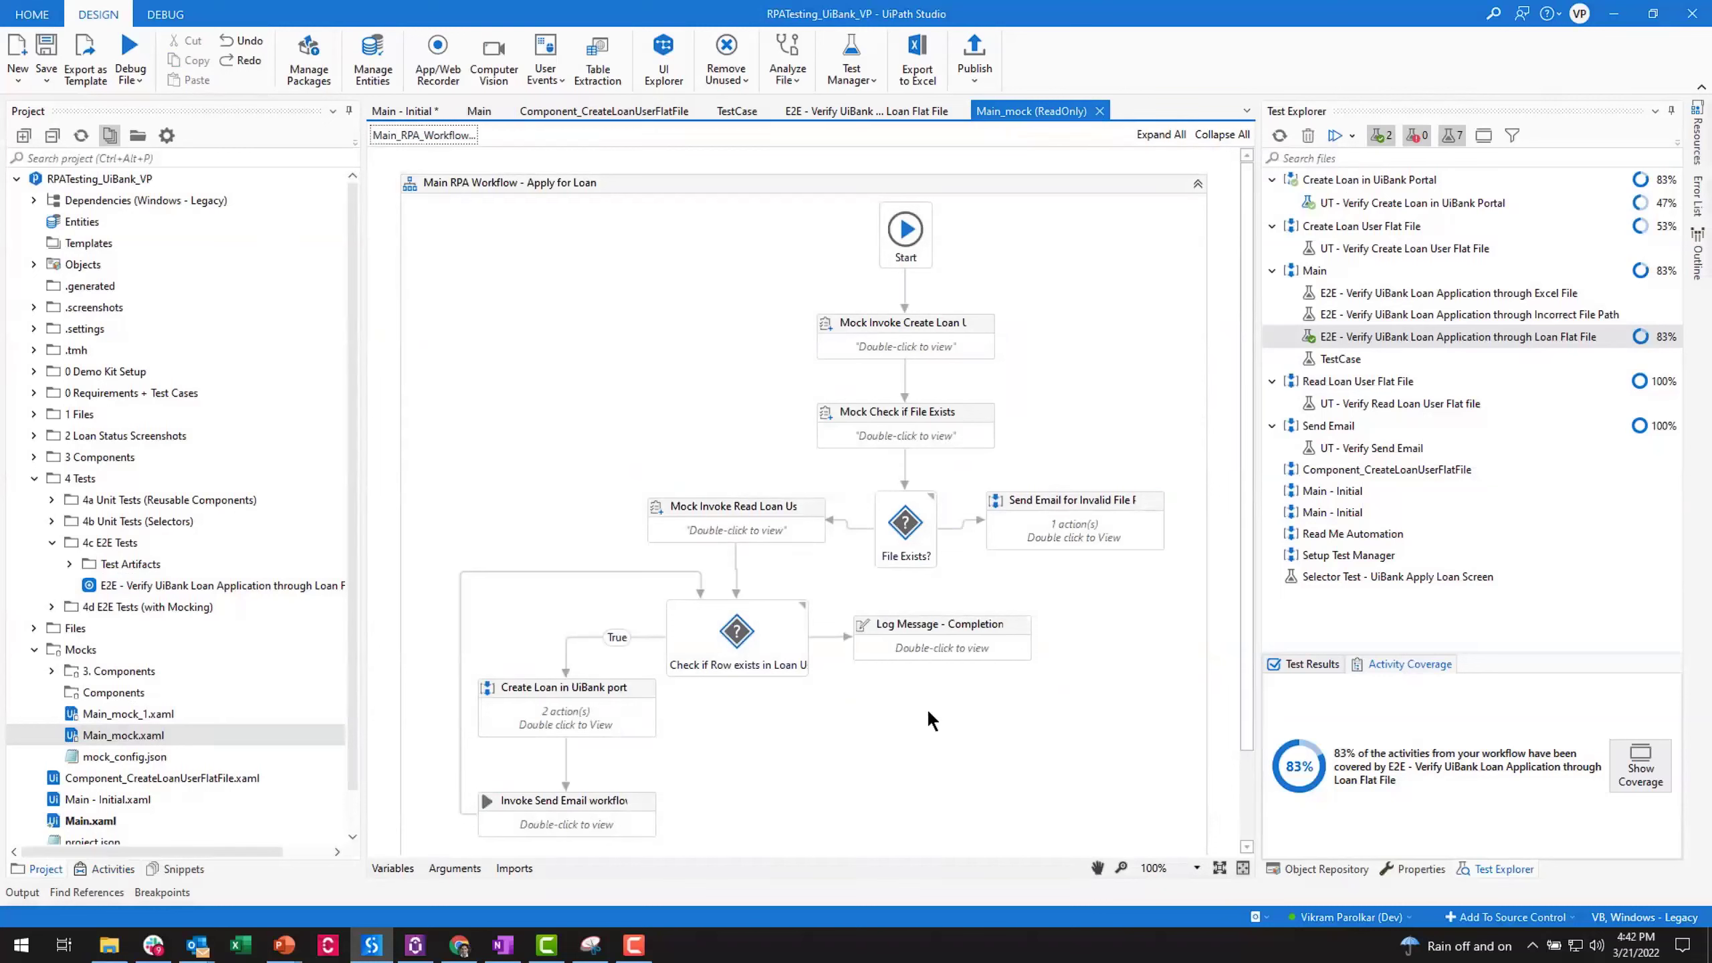
- Try surrounding the Log Message - Completion activity in Main_mock.xaml with a mock, inspect its mock sequence and remove the mock
right_click(912, 643)
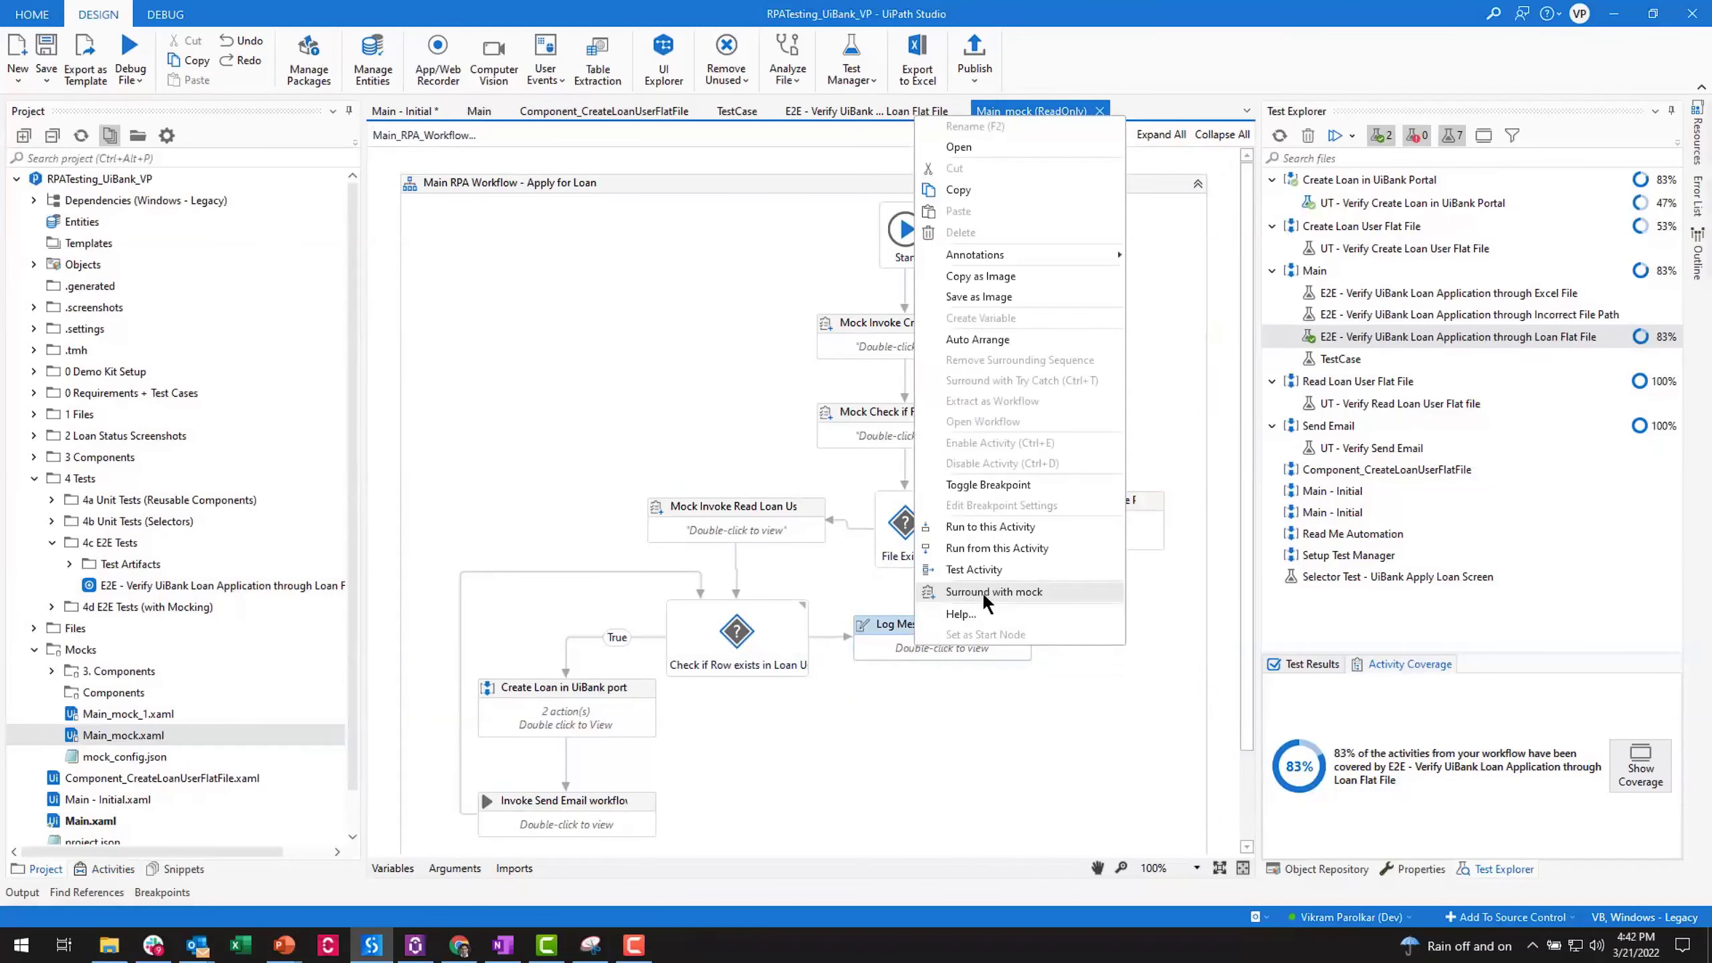
click(982, 591)
double_click(934, 647)
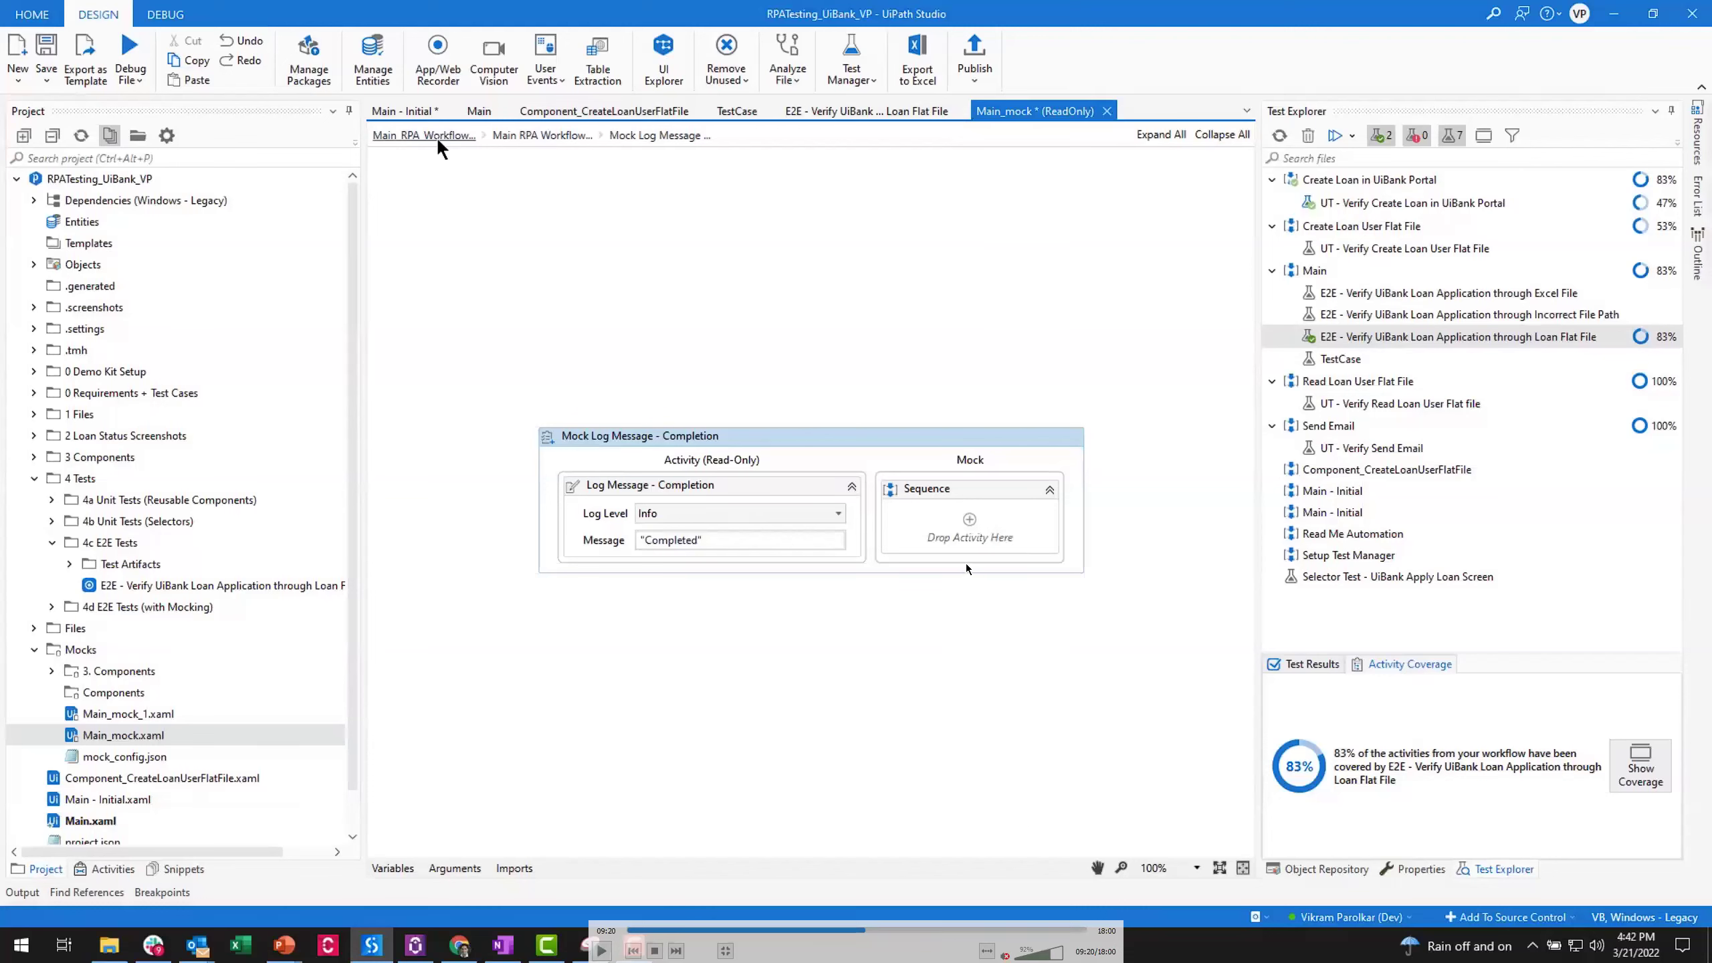
click(437, 138)
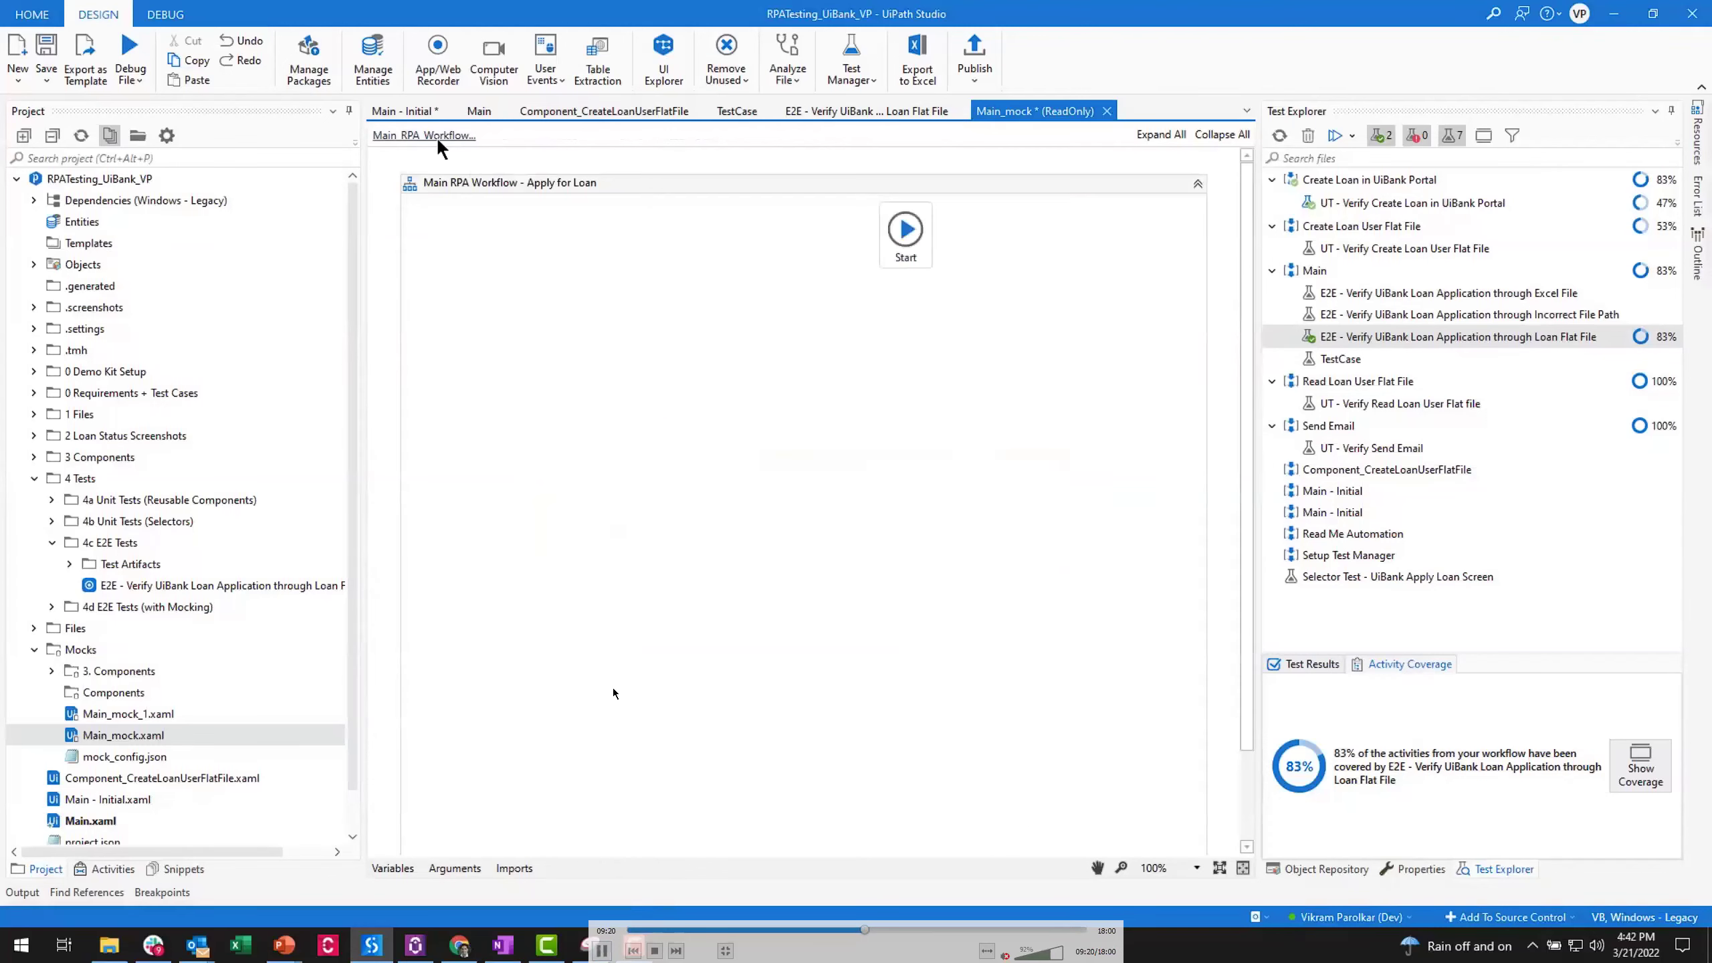
right_click(961, 646)
click(1014, 640)
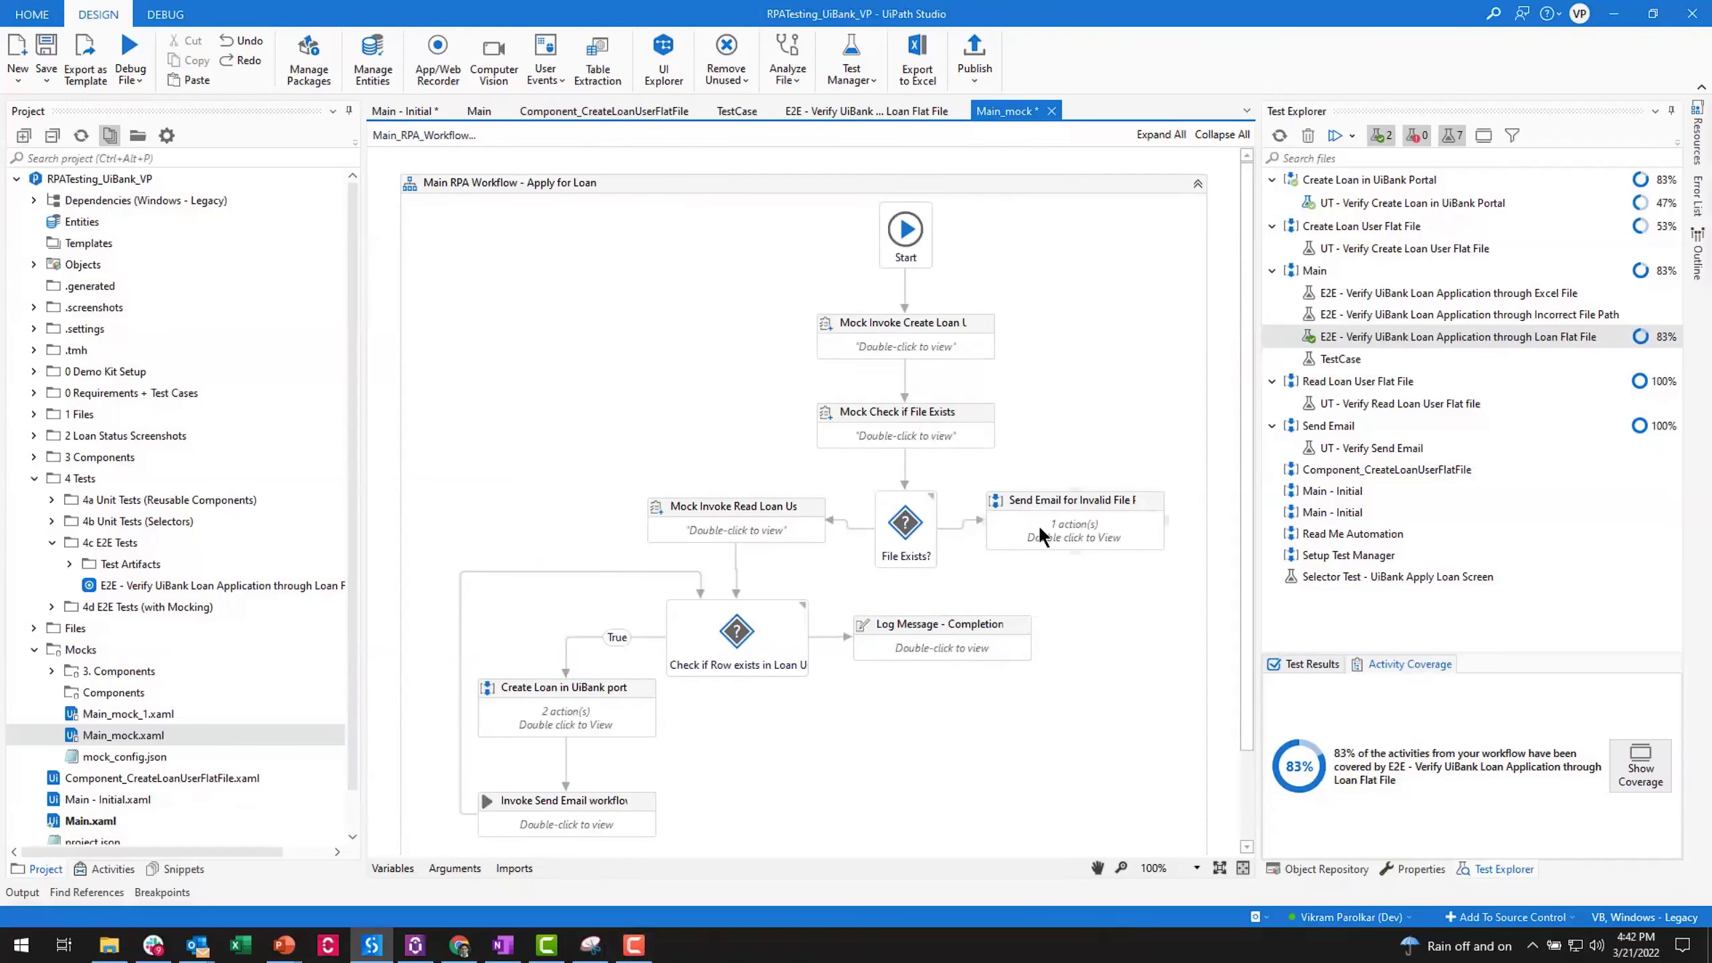
- Open Mock Check if File Exists and review the original activity and the properties of the Assign in its mock sequence
double_click(914, 435)
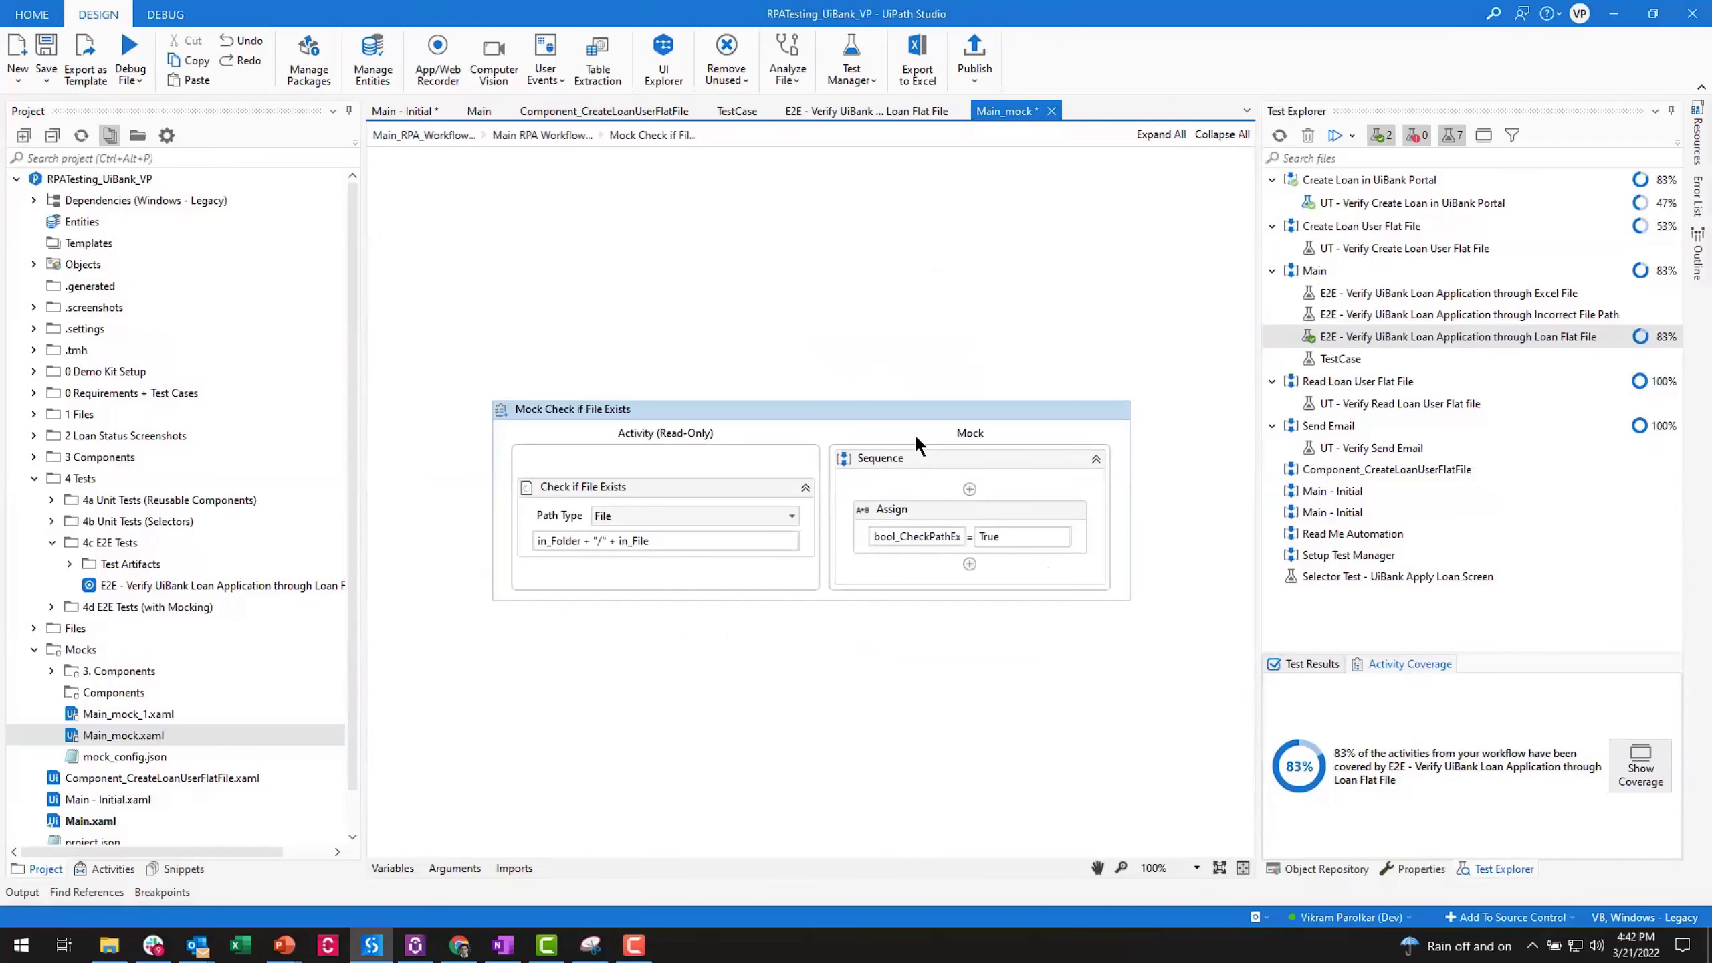
click(704, 487)
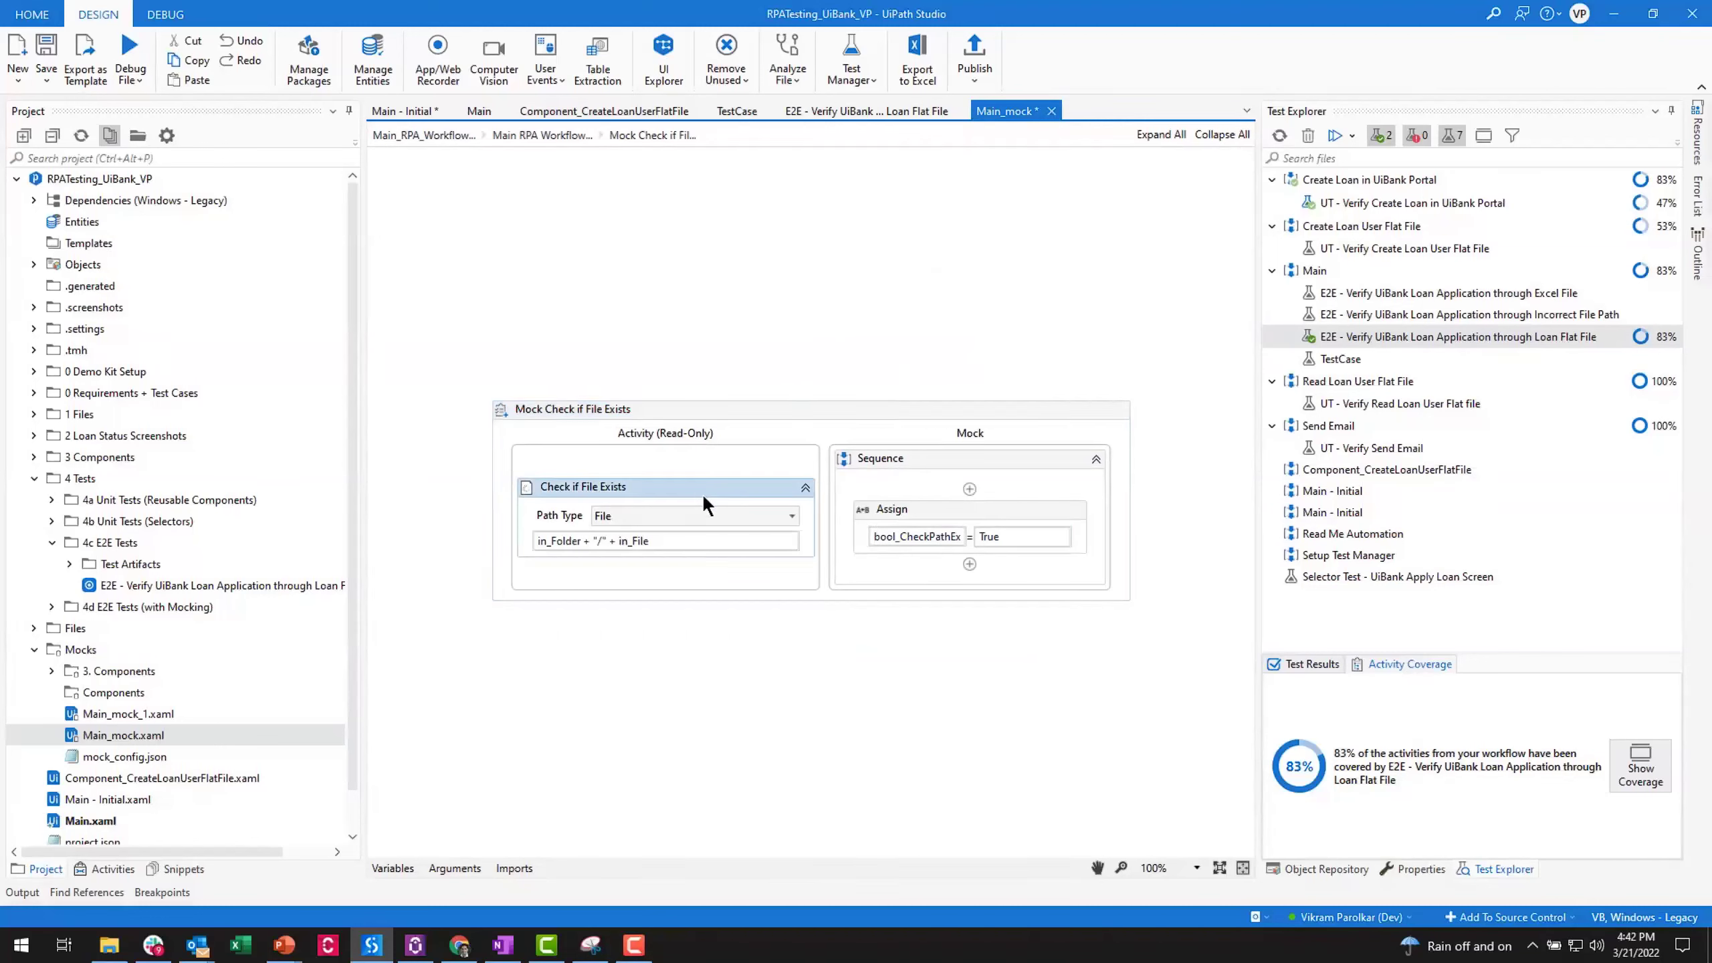
click(1020, 541)
click(1416, 868)
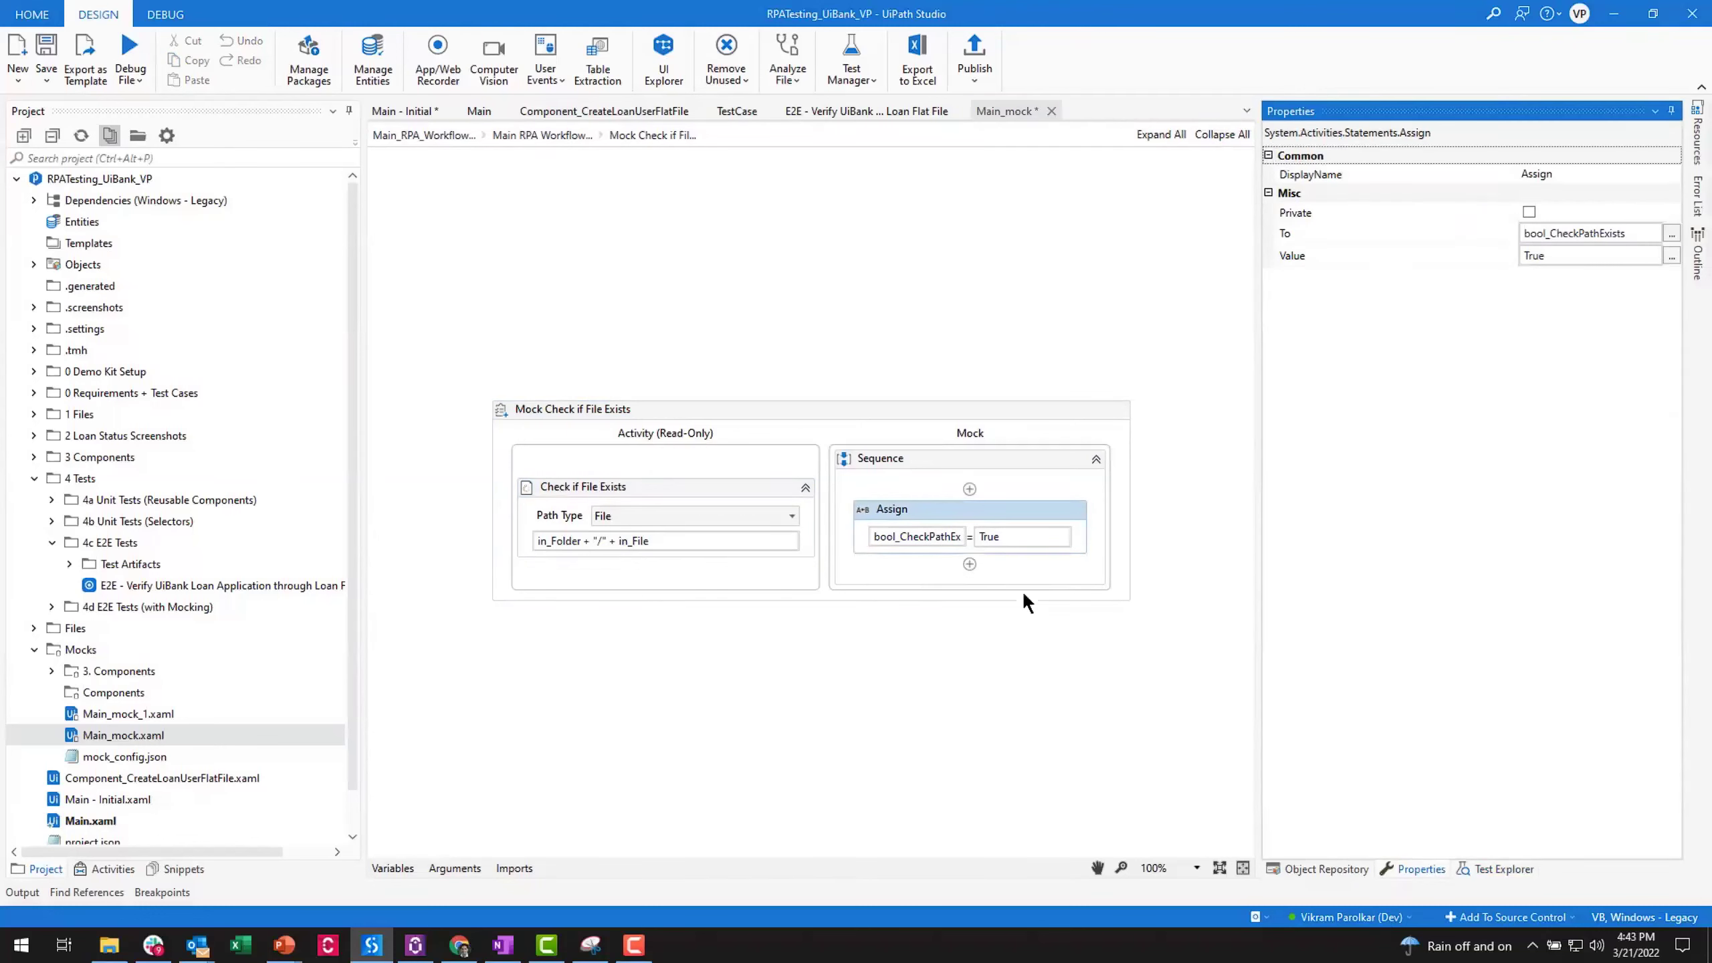
- Open the E2E - Verify UiBank Loan Application through Incorrect File Path test case in 4d E2E Tests (with Mocking) and review its sections
click(51, 542)
click(51, 564)
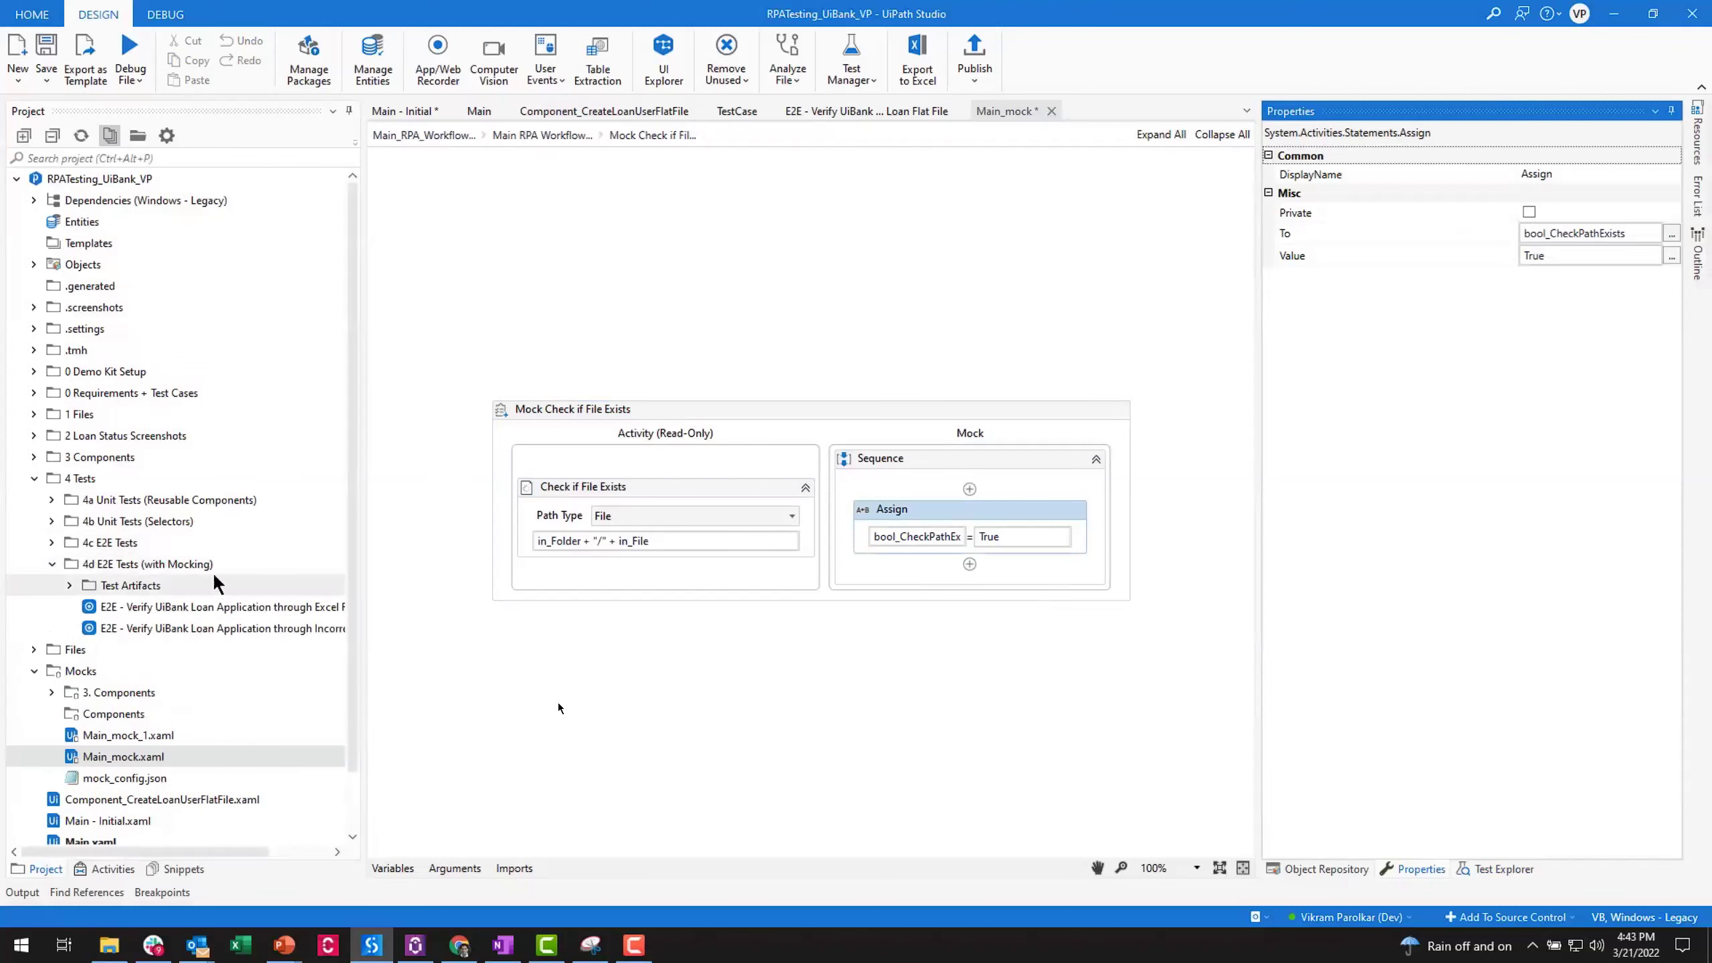
drag(362, 614, 472, 619)
double_click(304, 629)
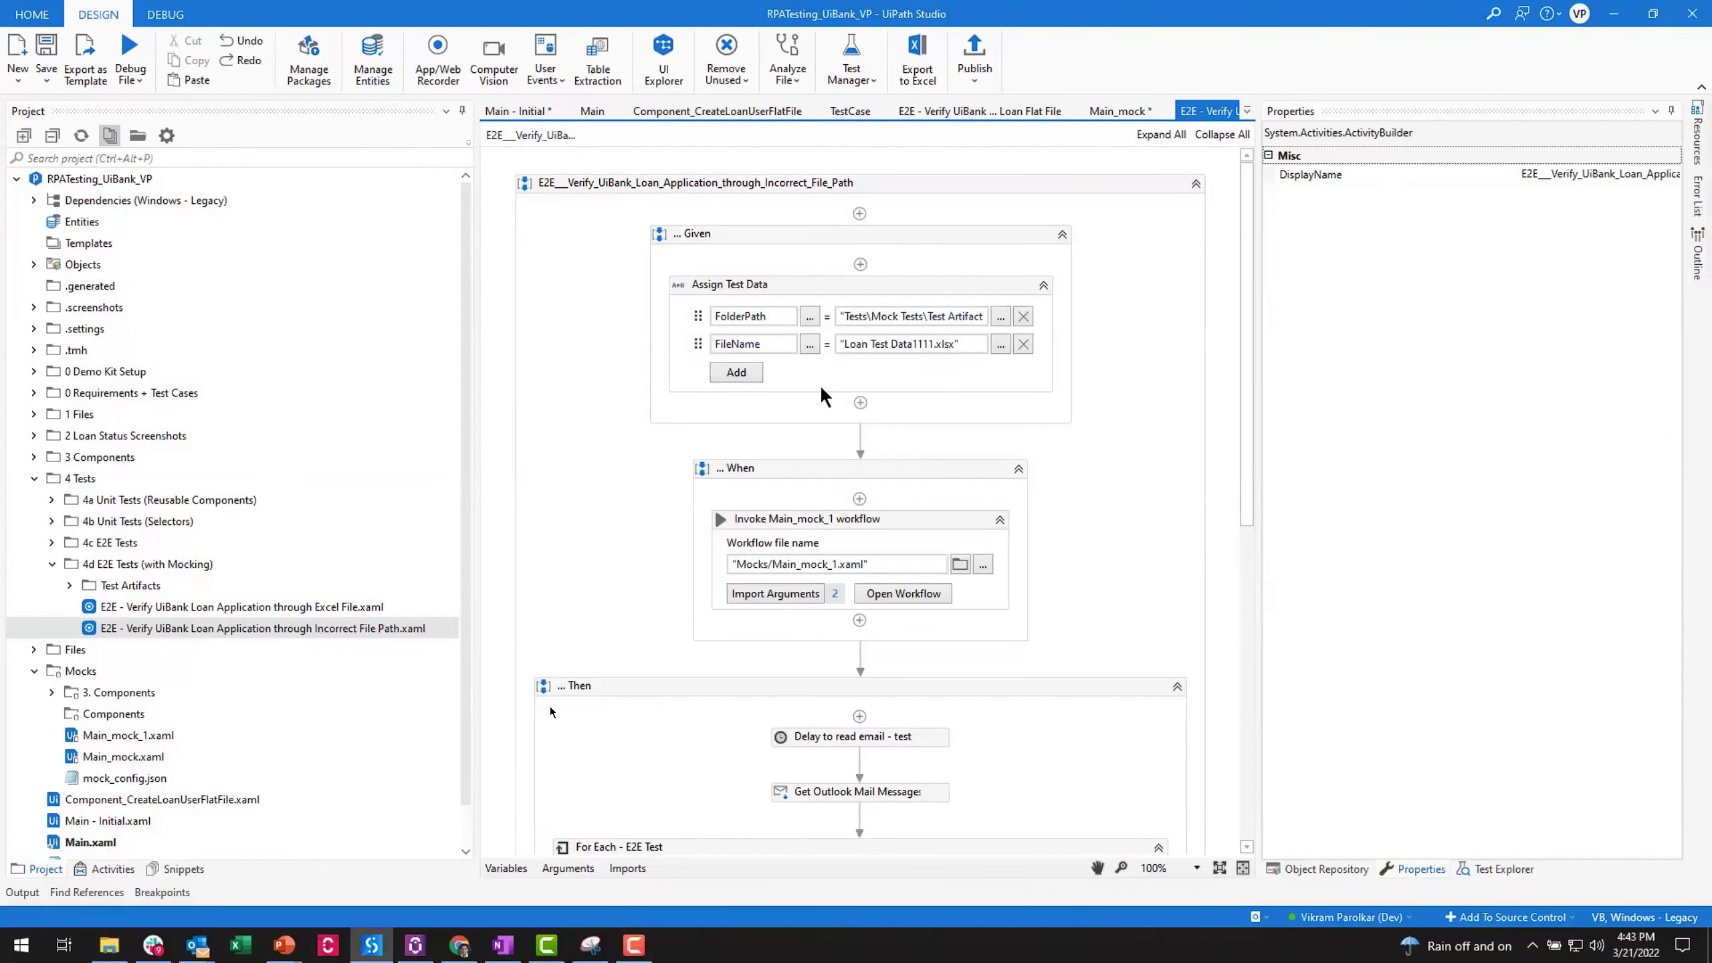
scroll(631, 508, down, 1)
scroll(631, 508, down, 4)
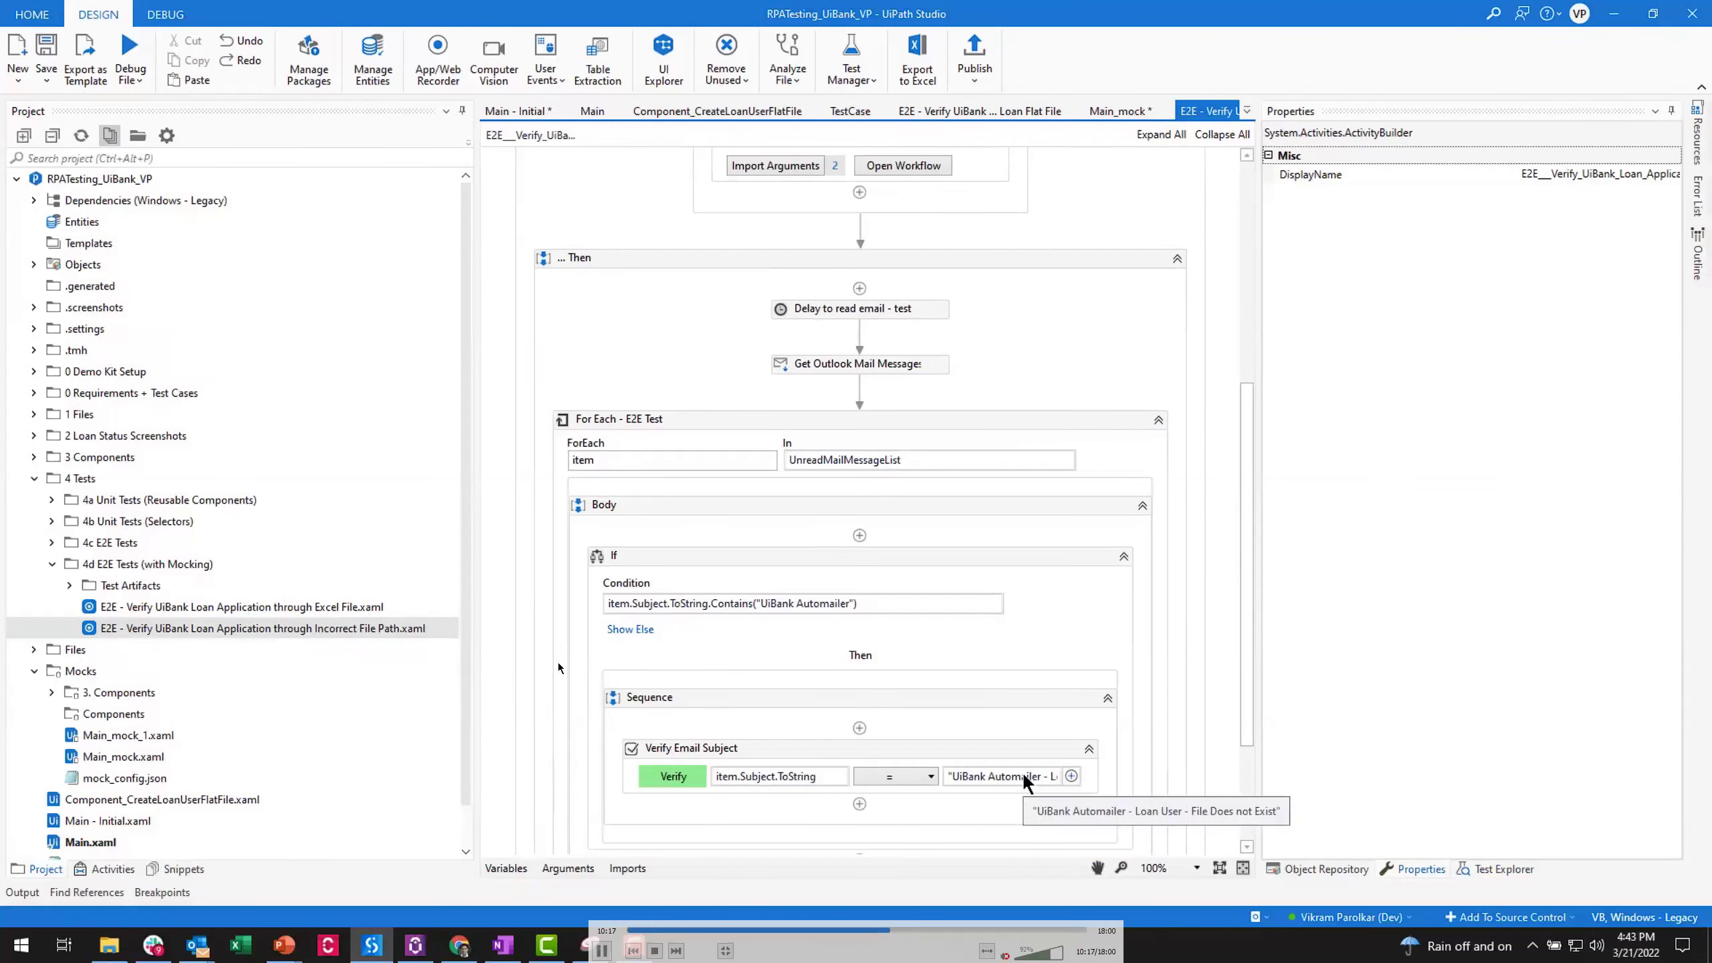
click(897, 931)
click(907, 932)
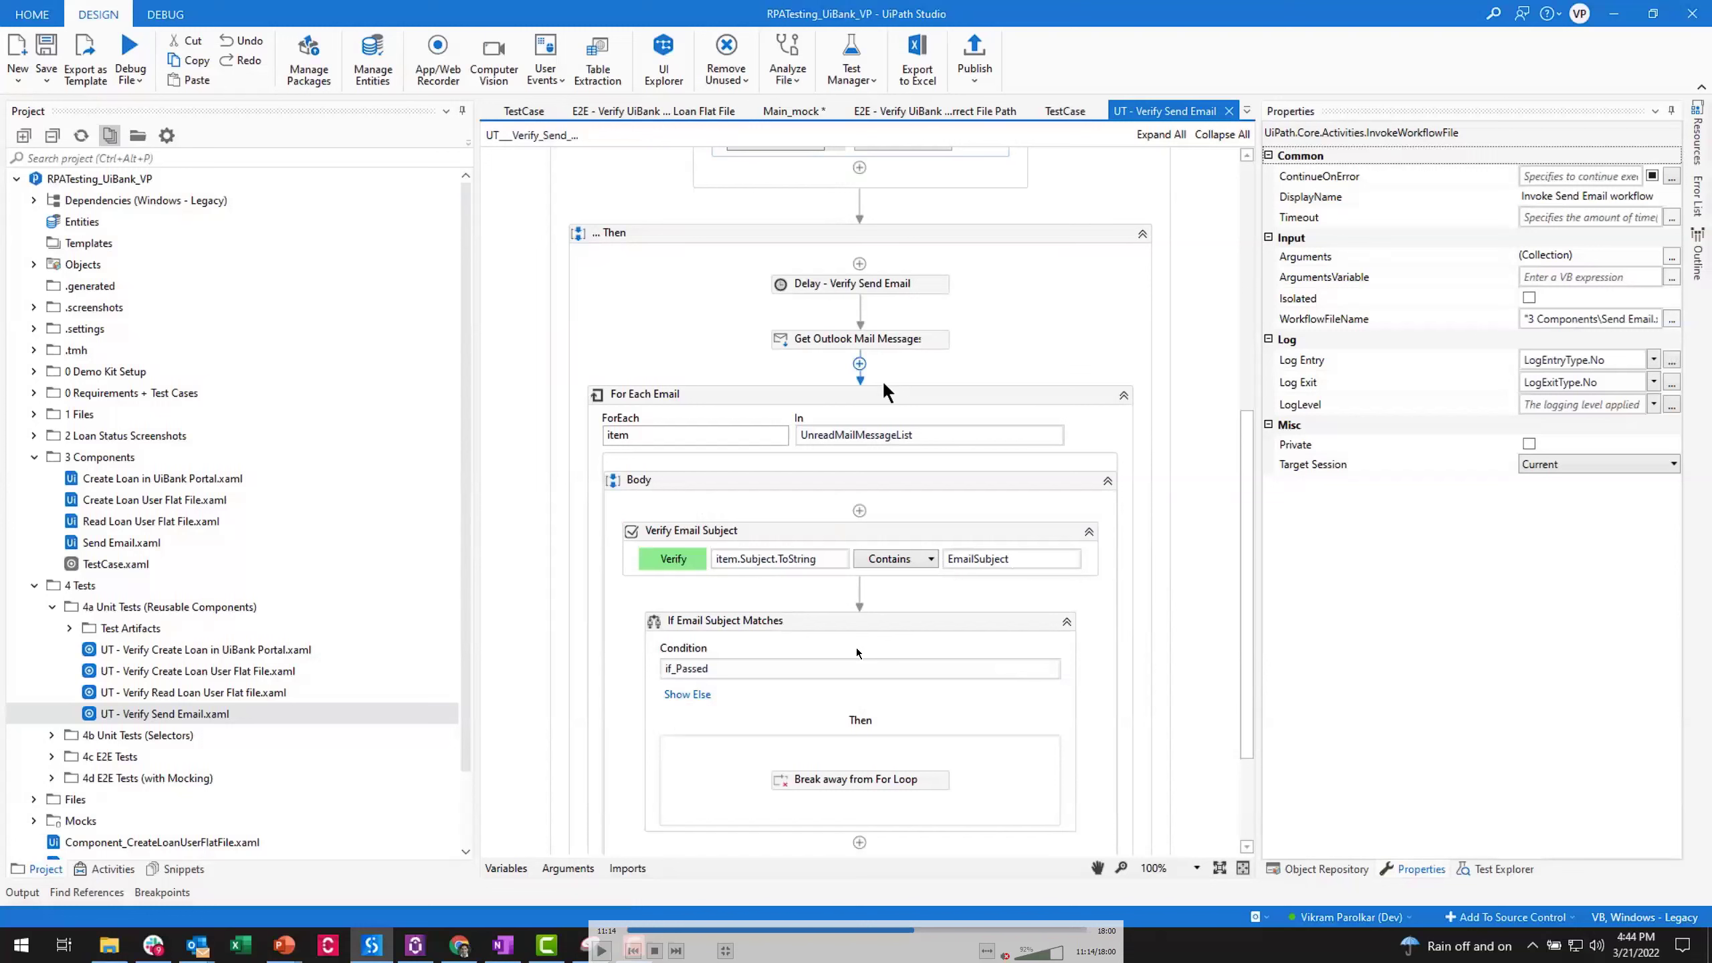
click(602, 950)
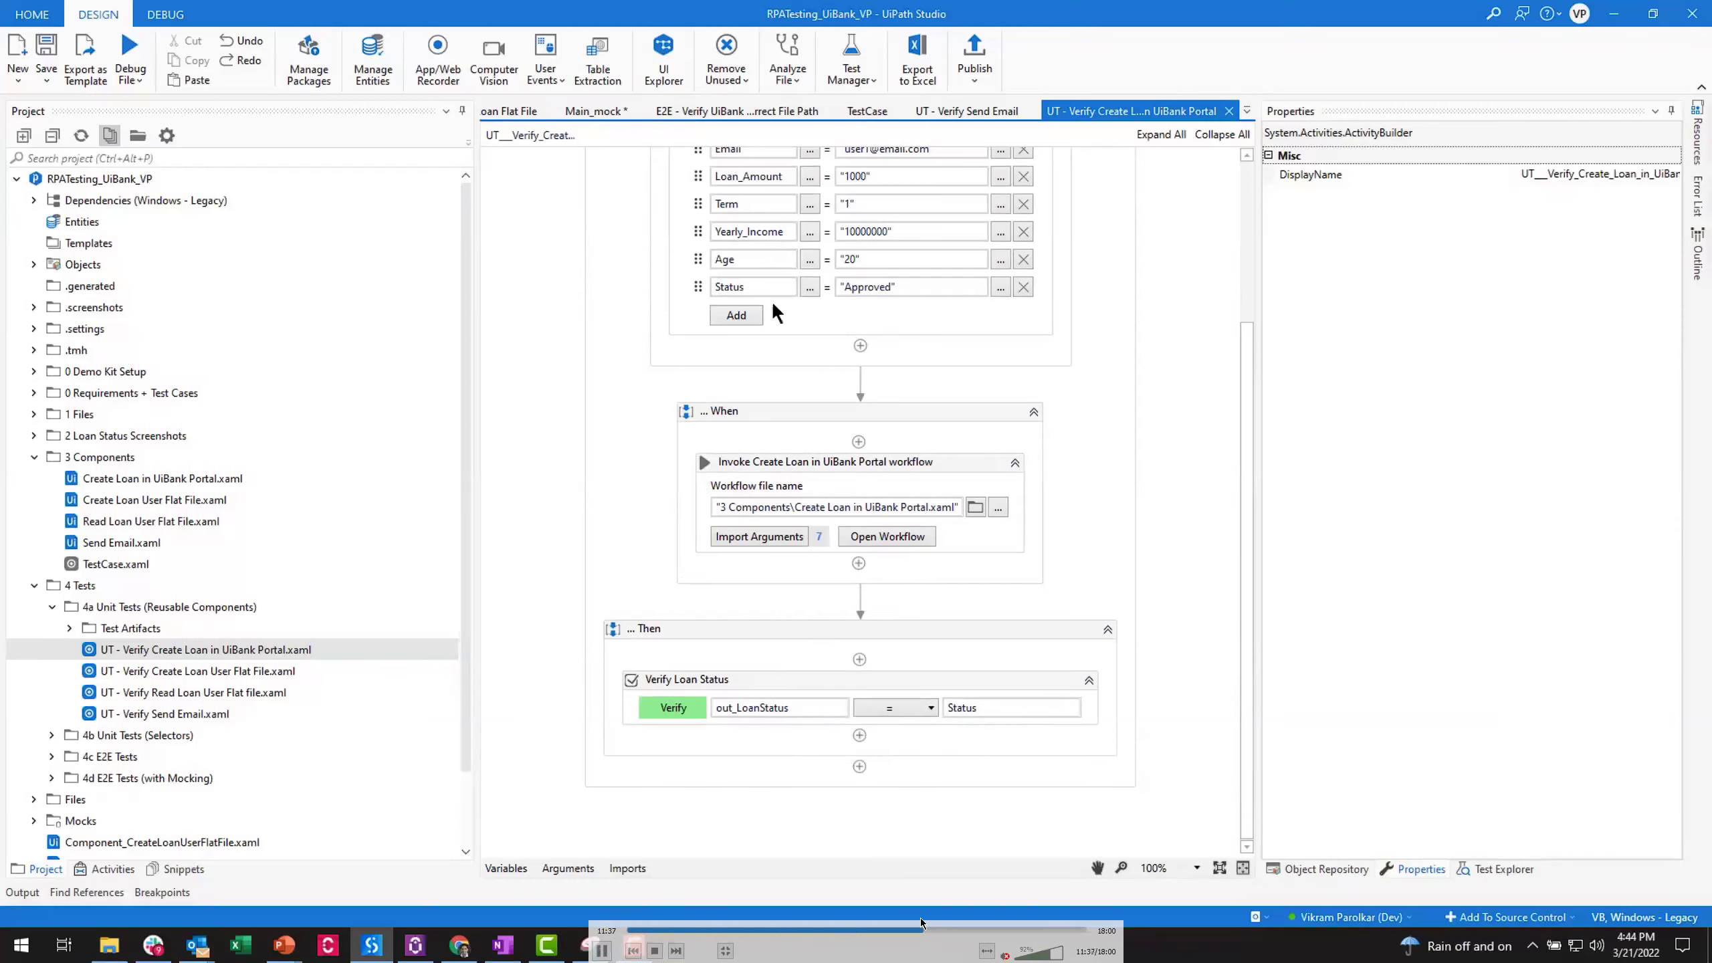
click(942, 931)
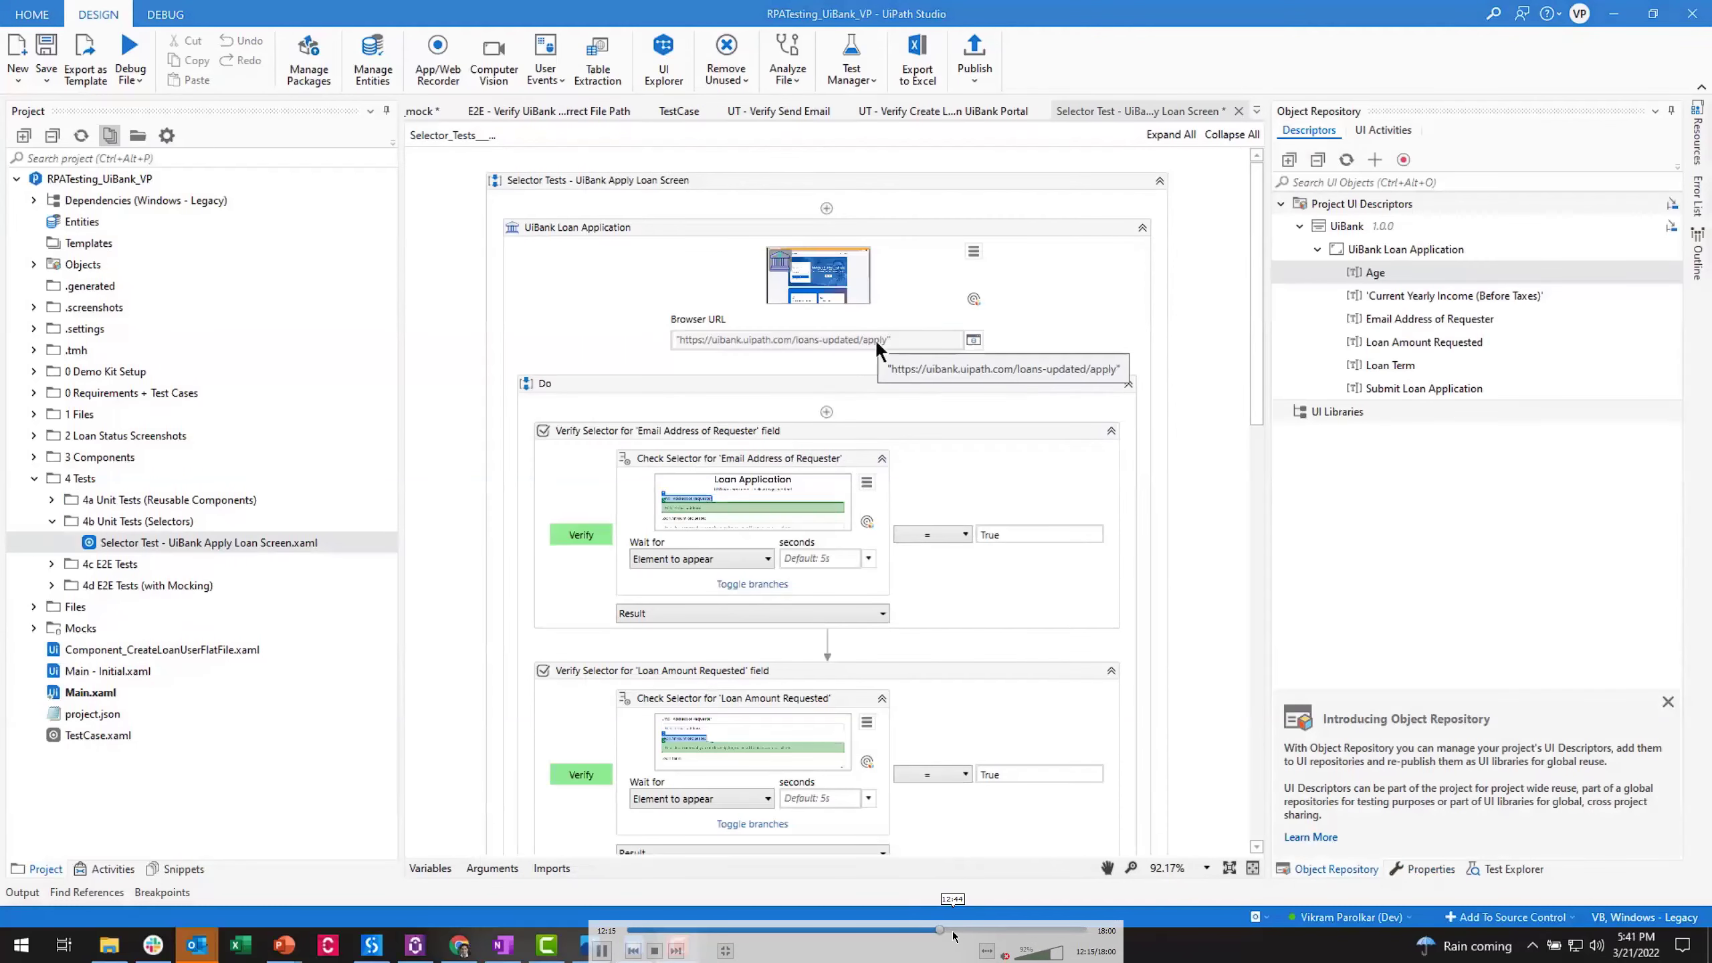
click(985, 931)
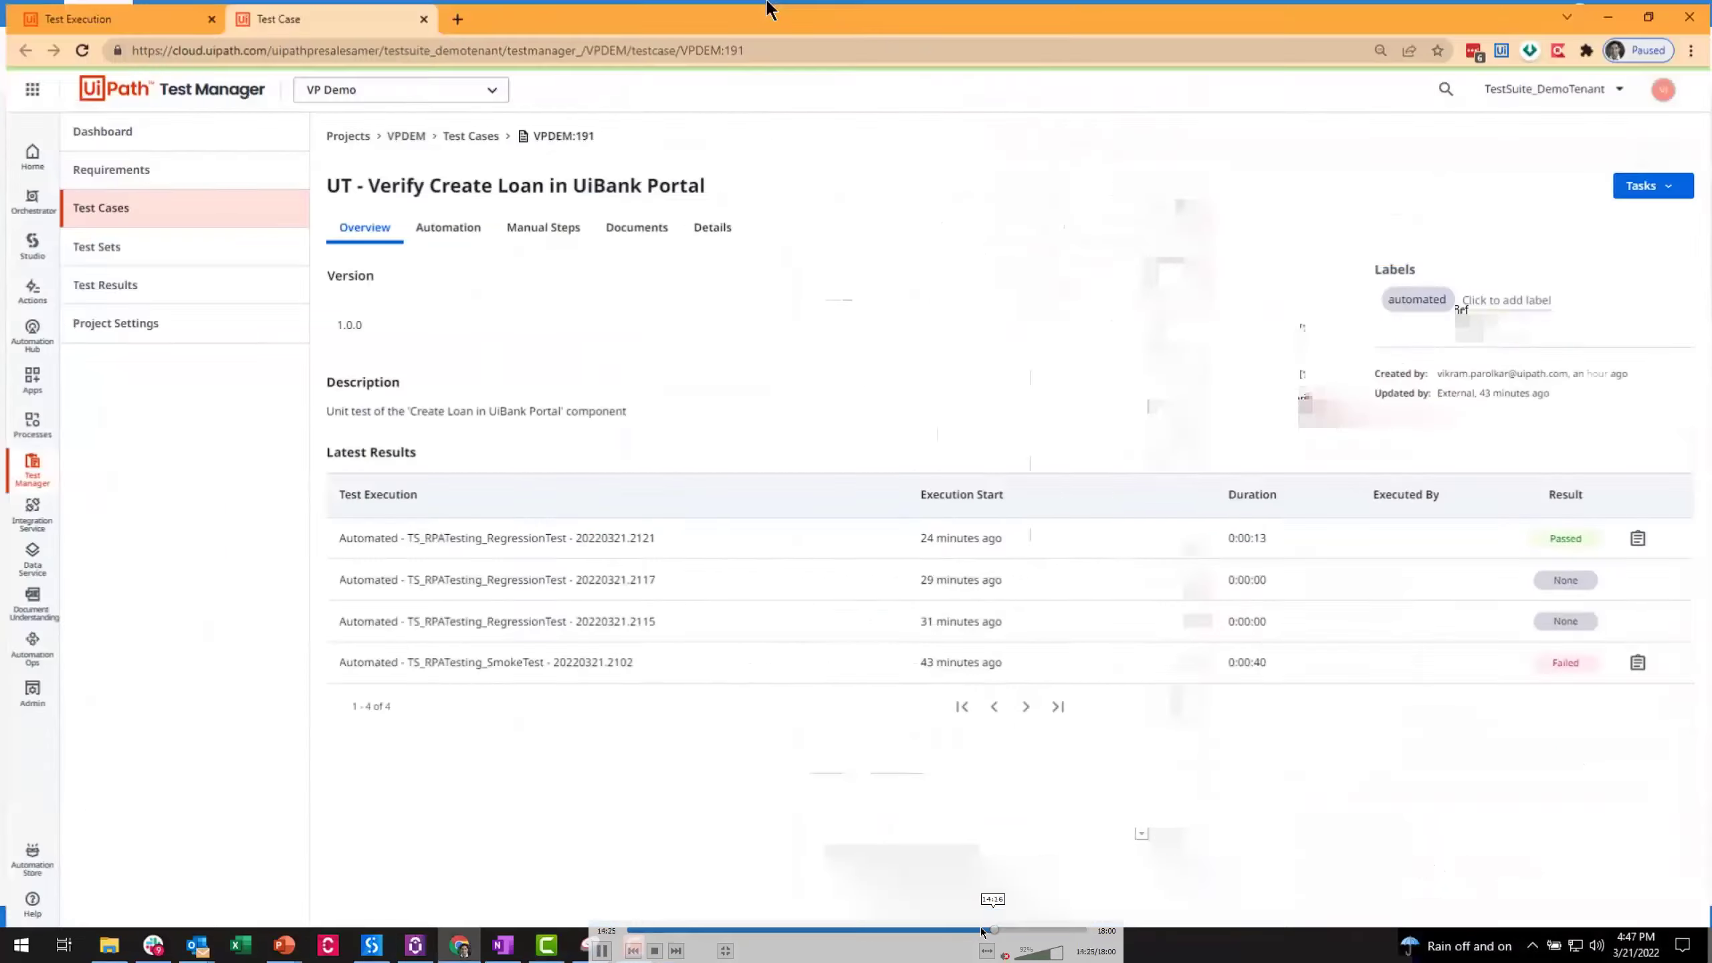
click(982, 931)
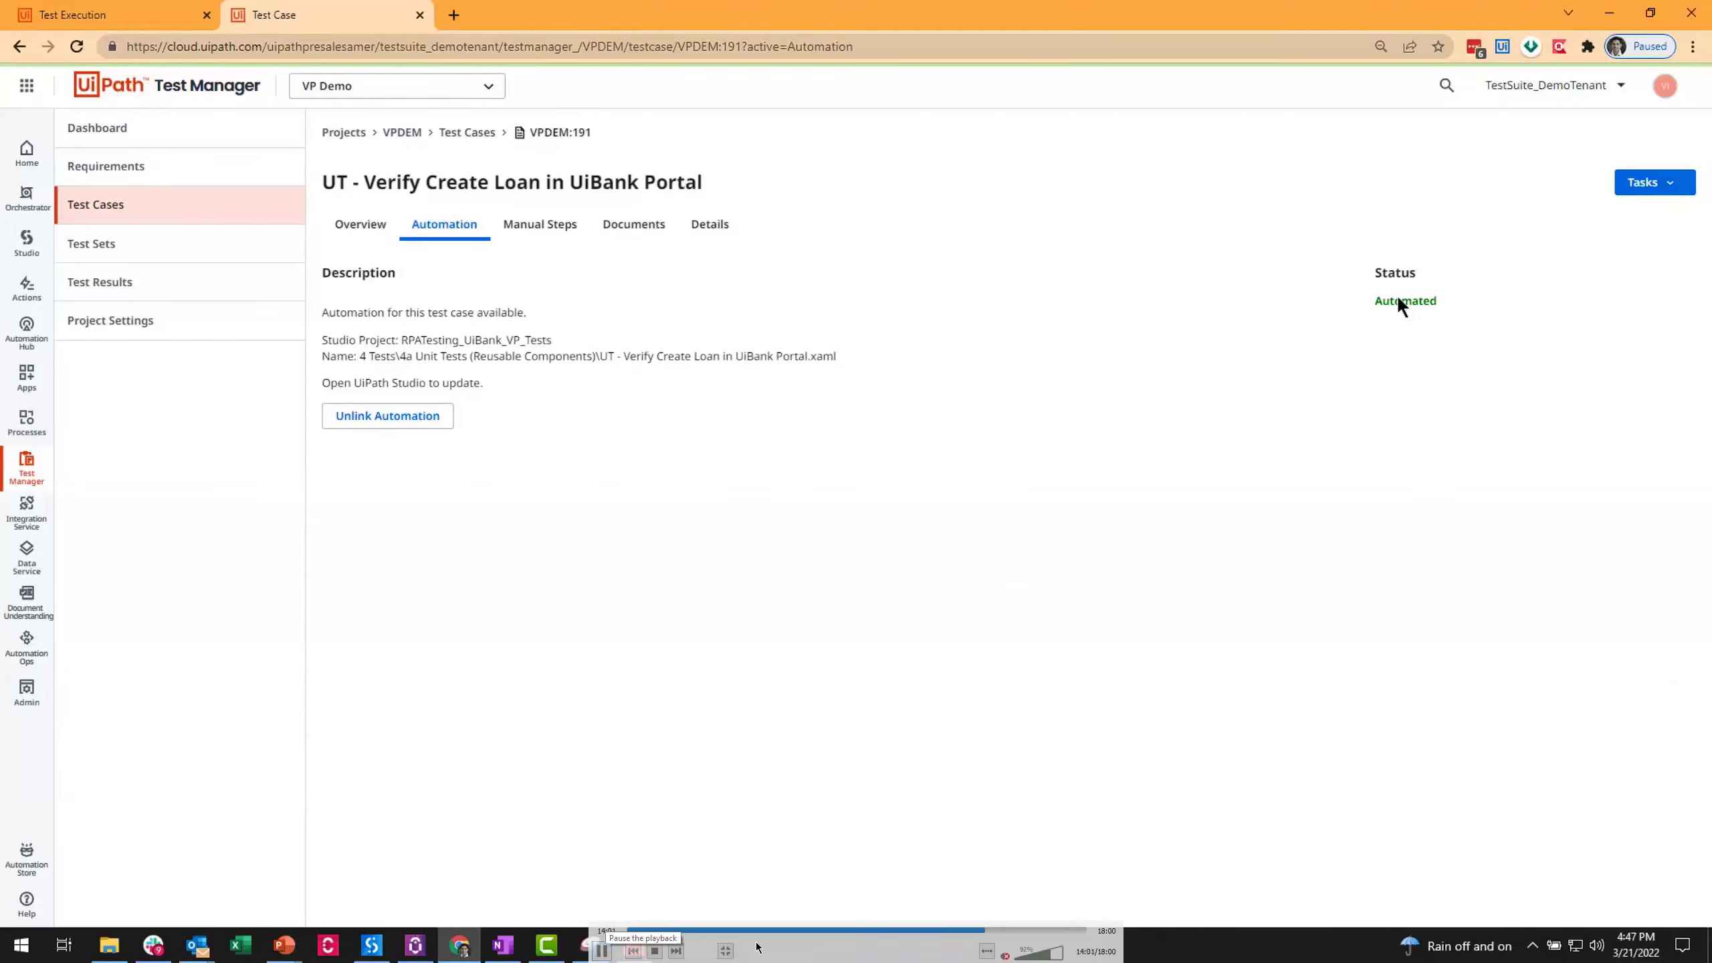
click(601, 950)
click(982, 931)
click(974, 931)
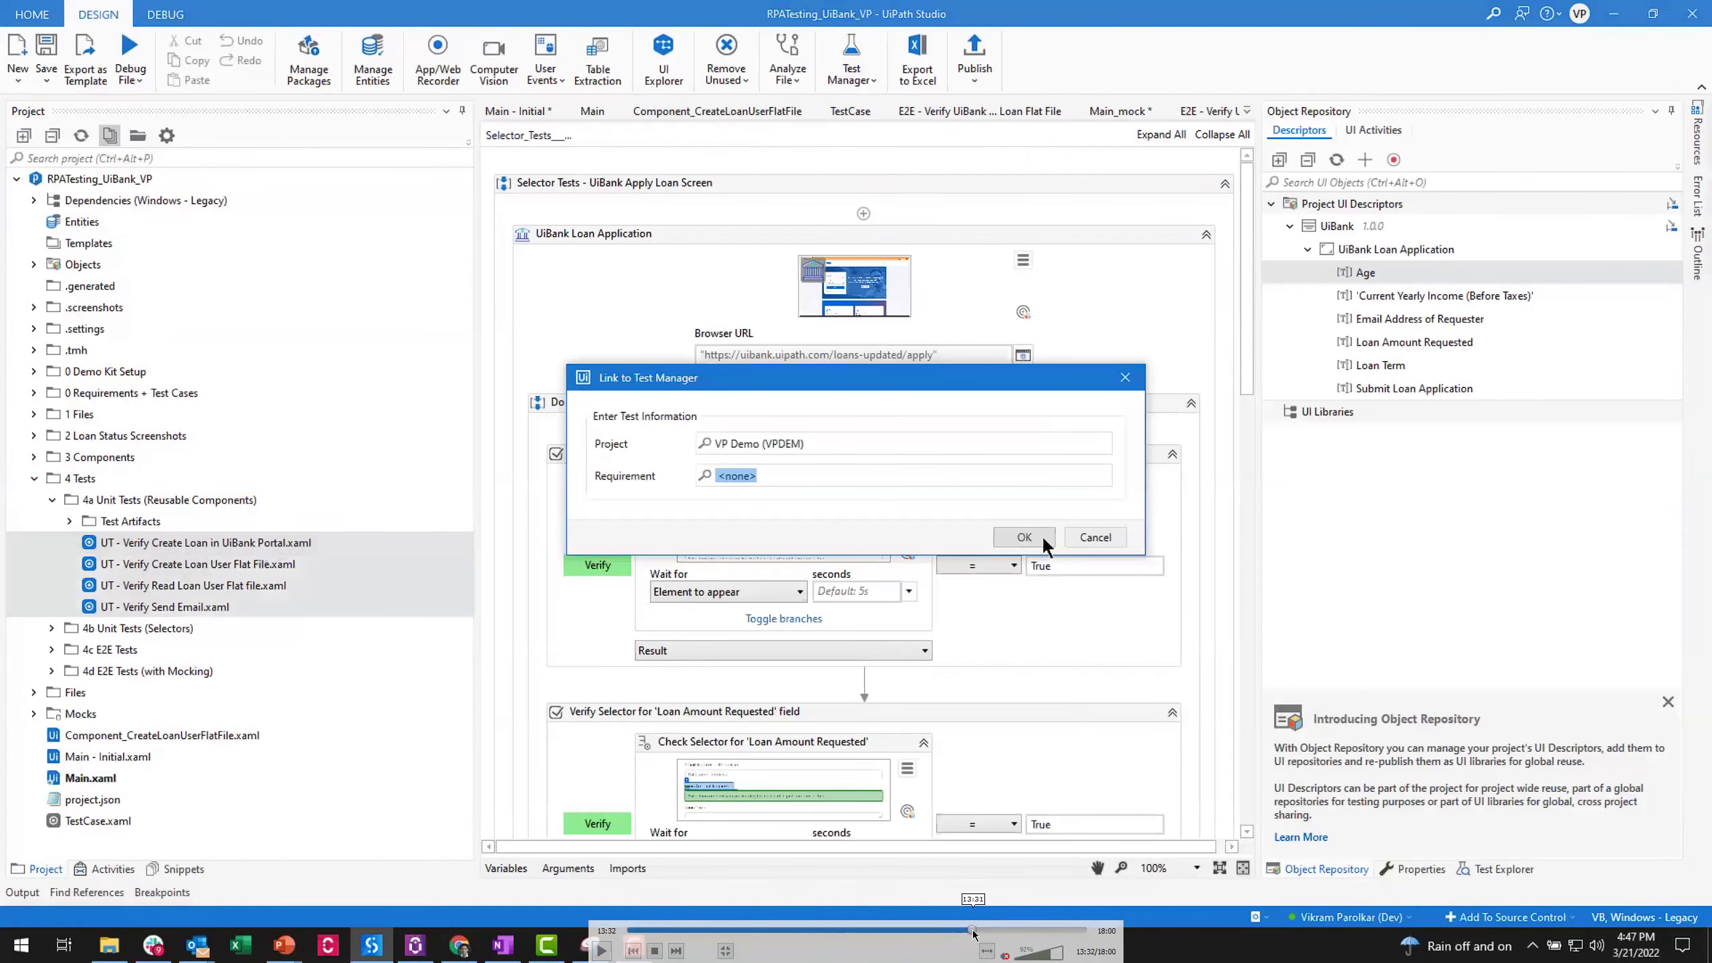
click(960, 931)
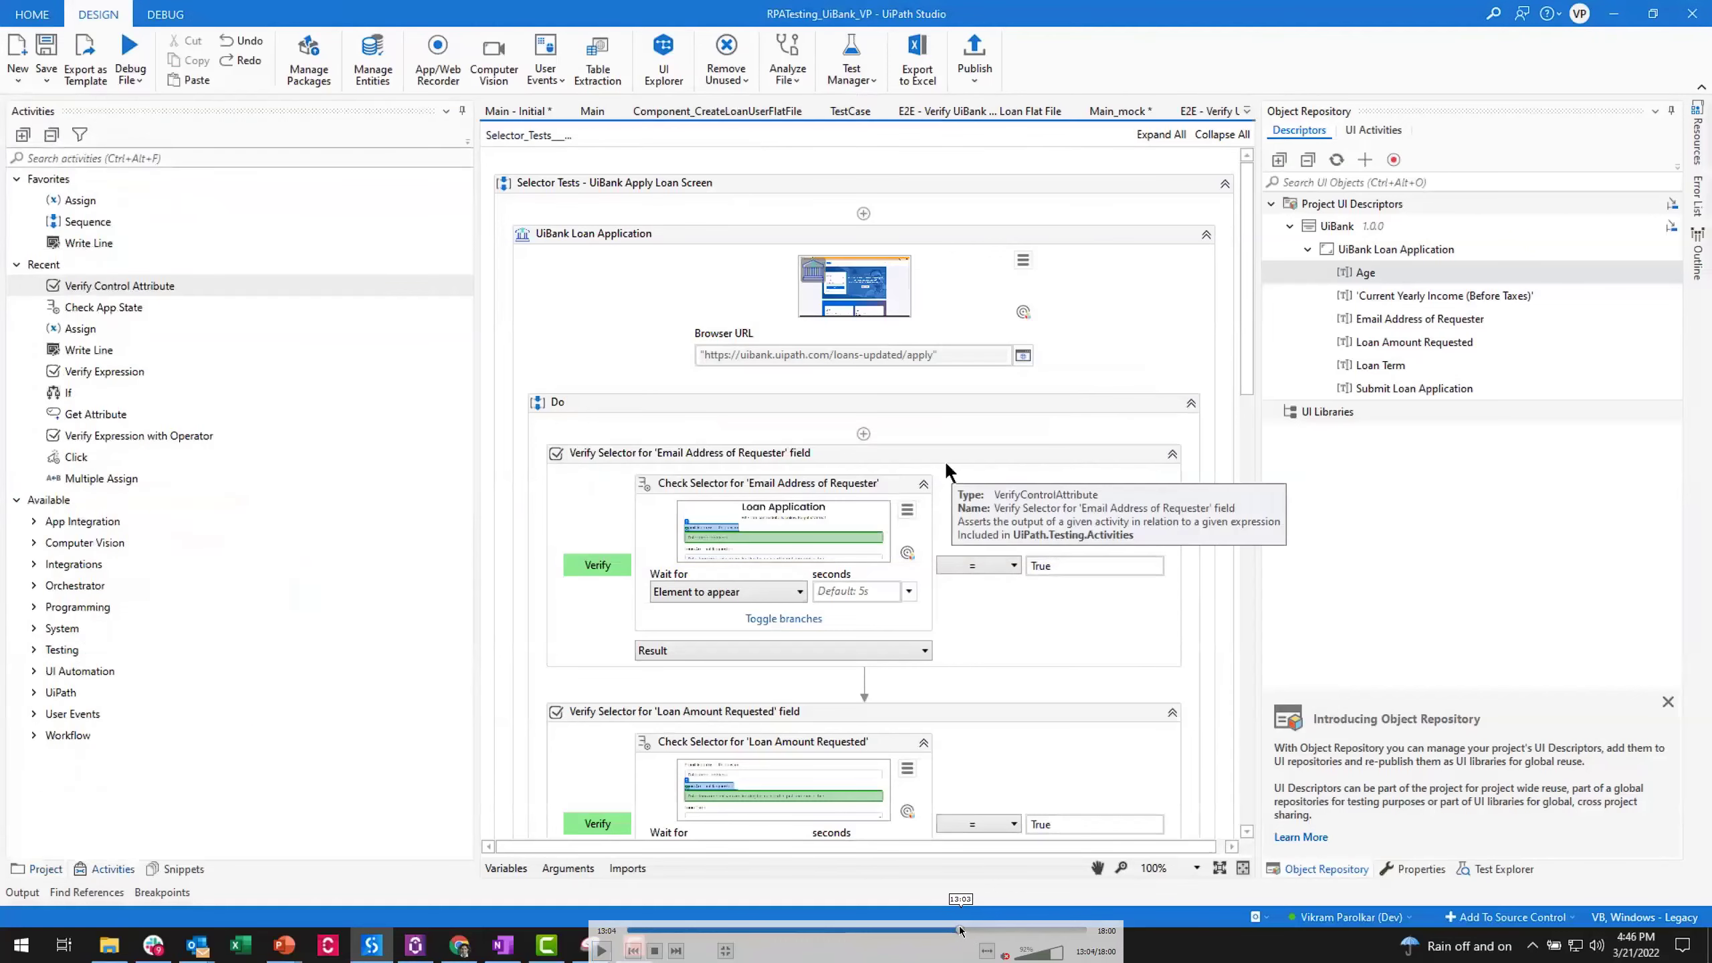
click(974, 930)
click(979, 931)
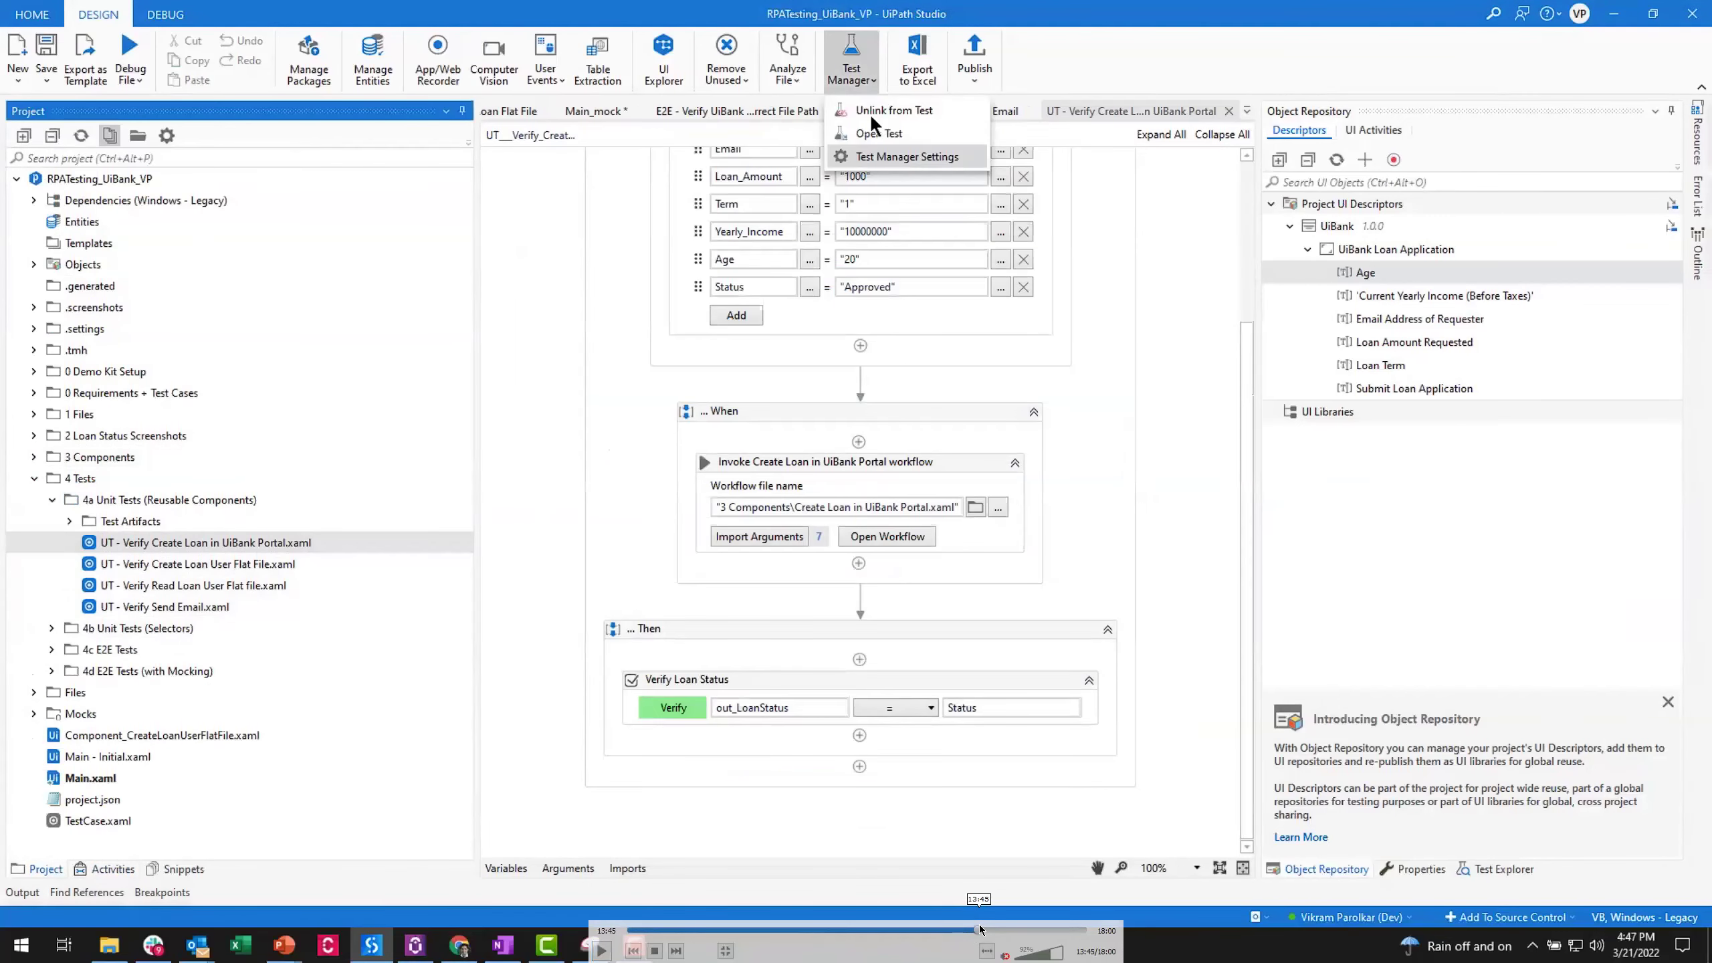
click(971, 931)
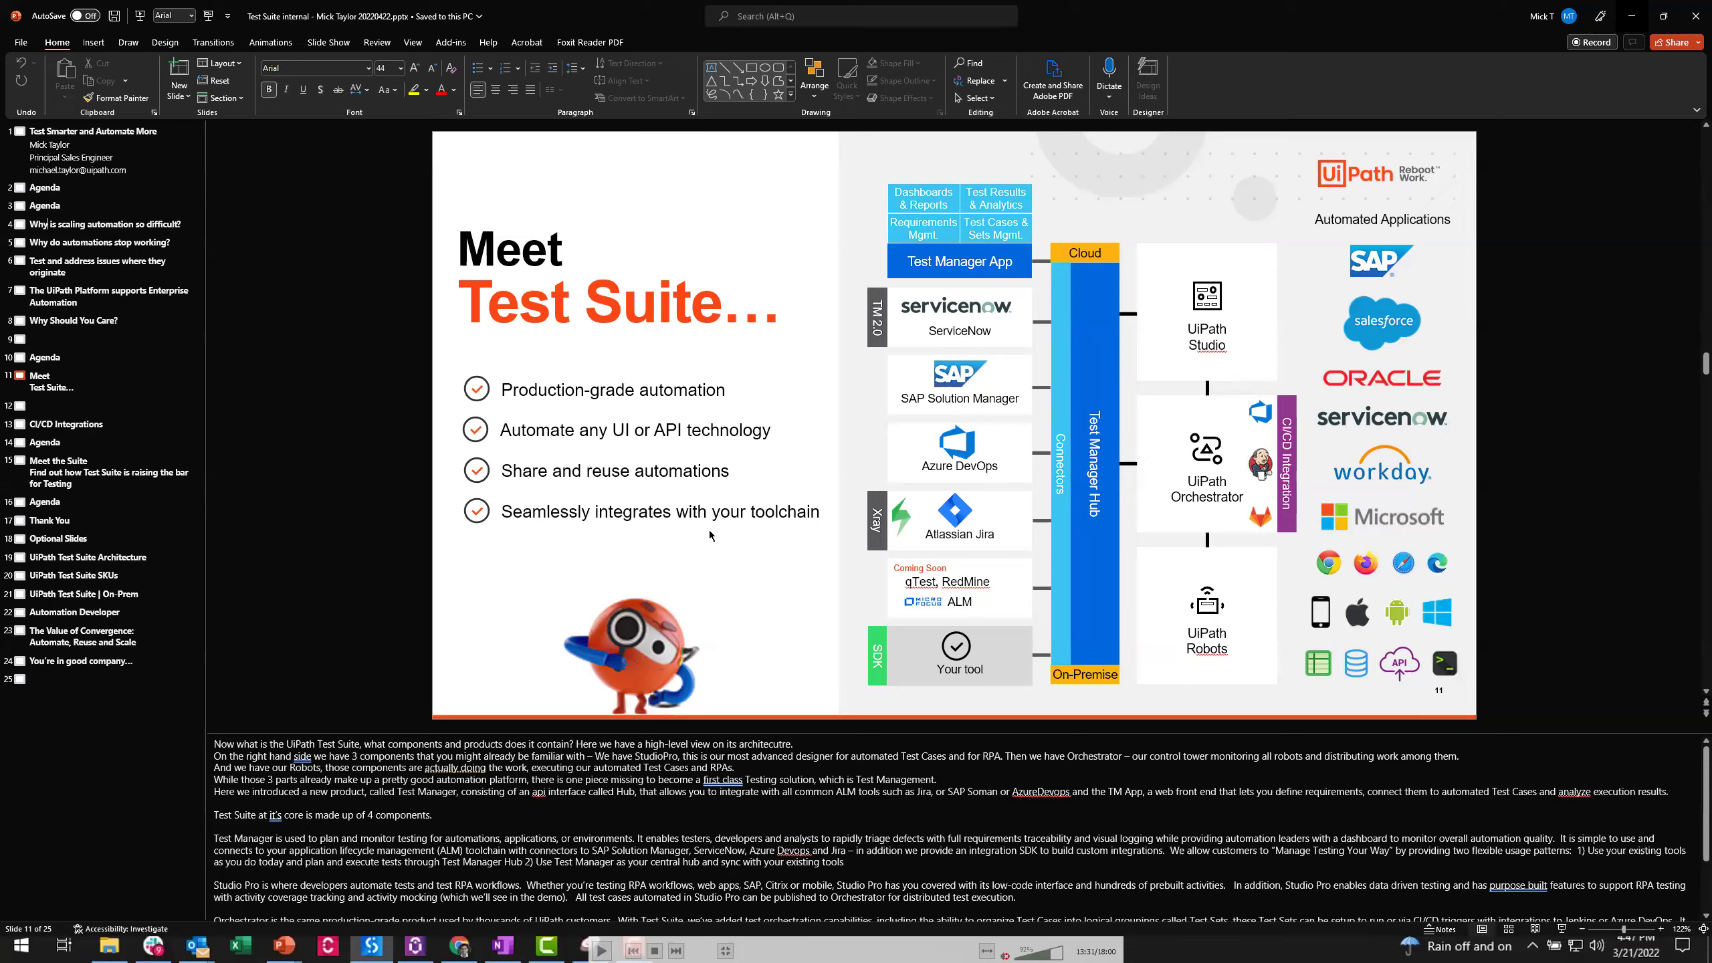
click(591, 945)
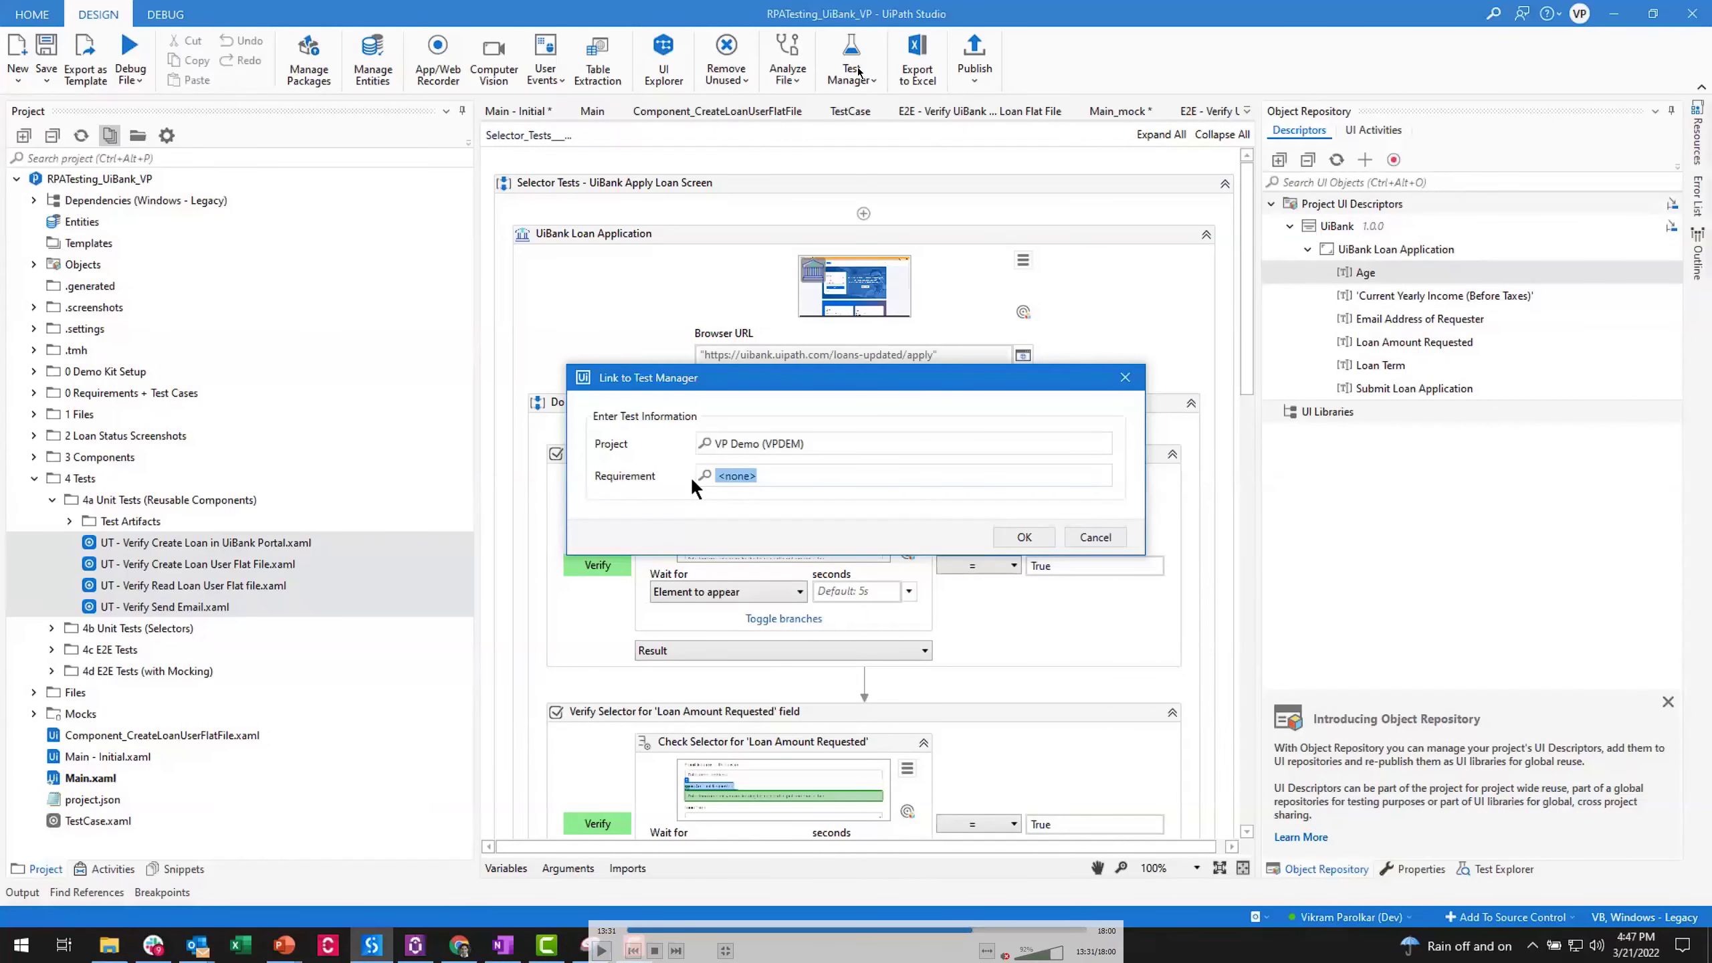
click(609, 947)
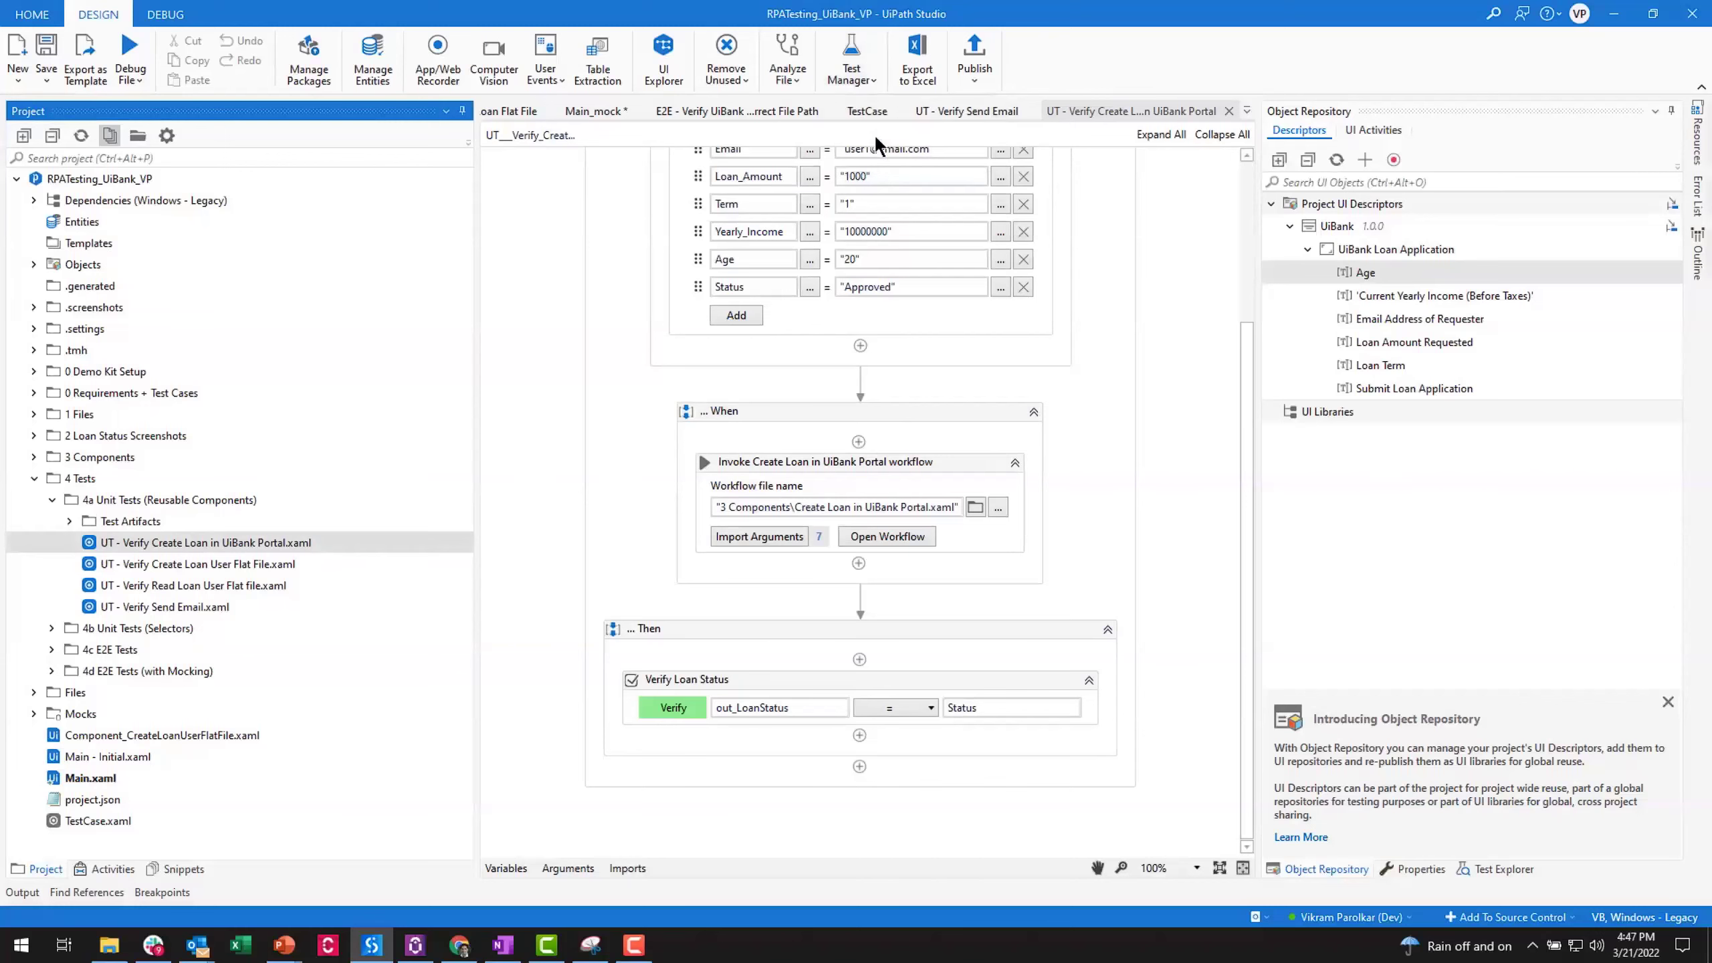
mouse_move(946, 728)
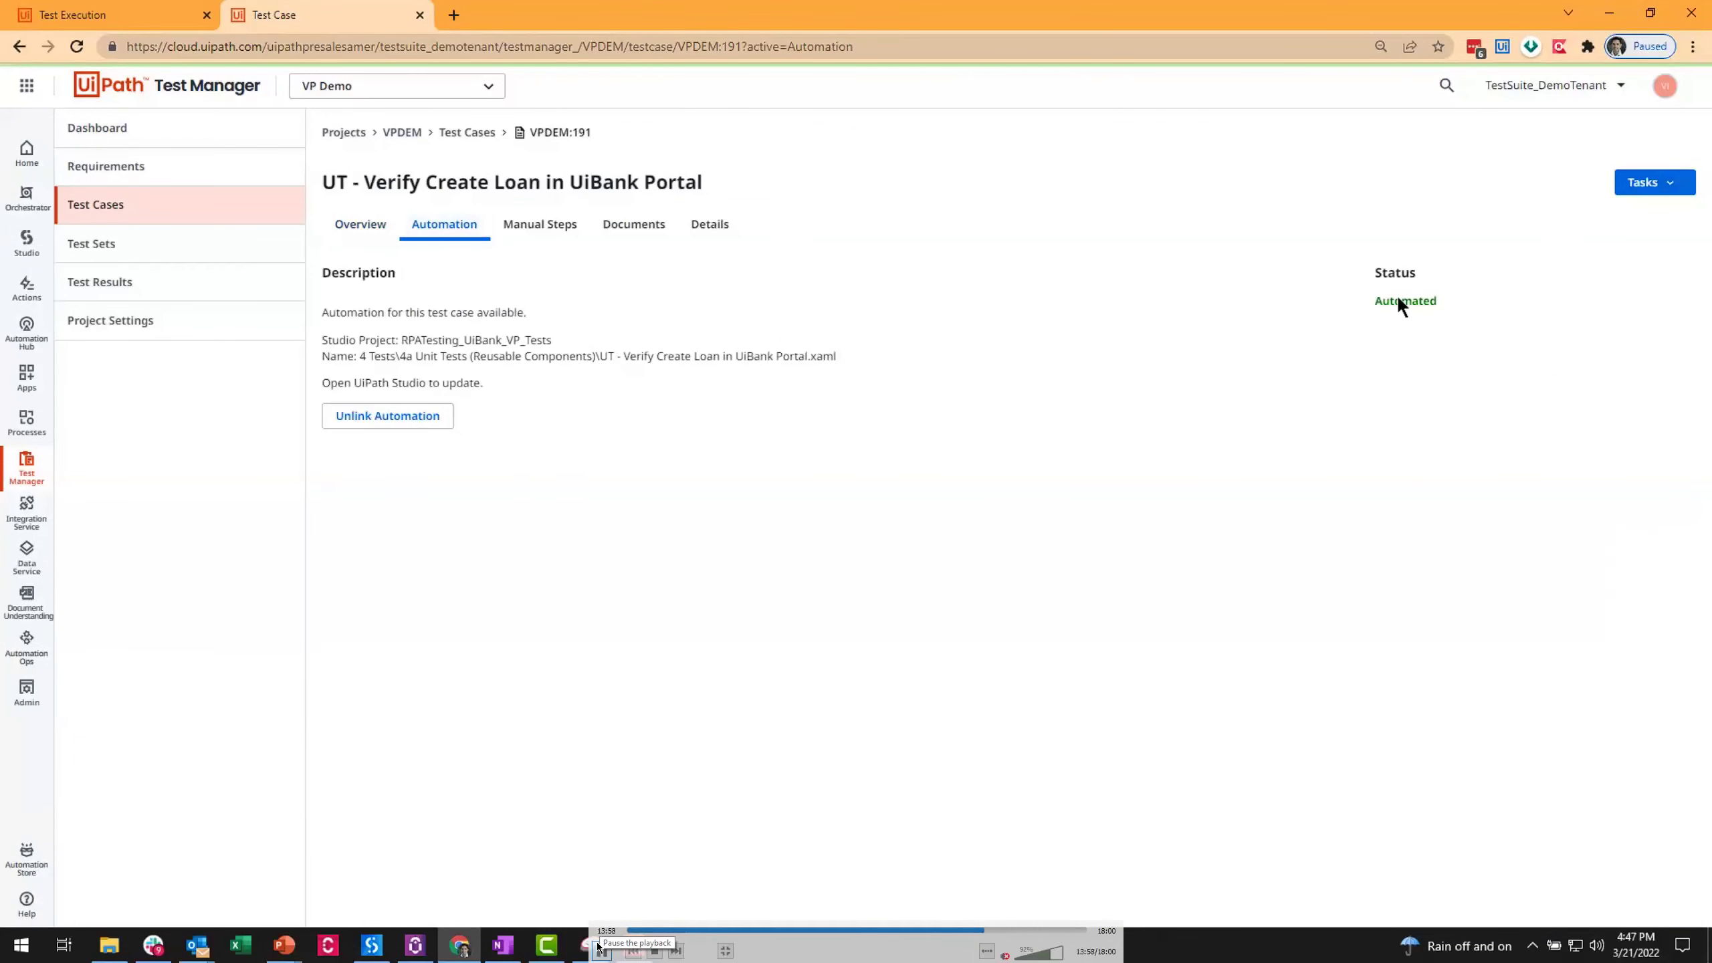
click(600, 949)
click(602, 951)
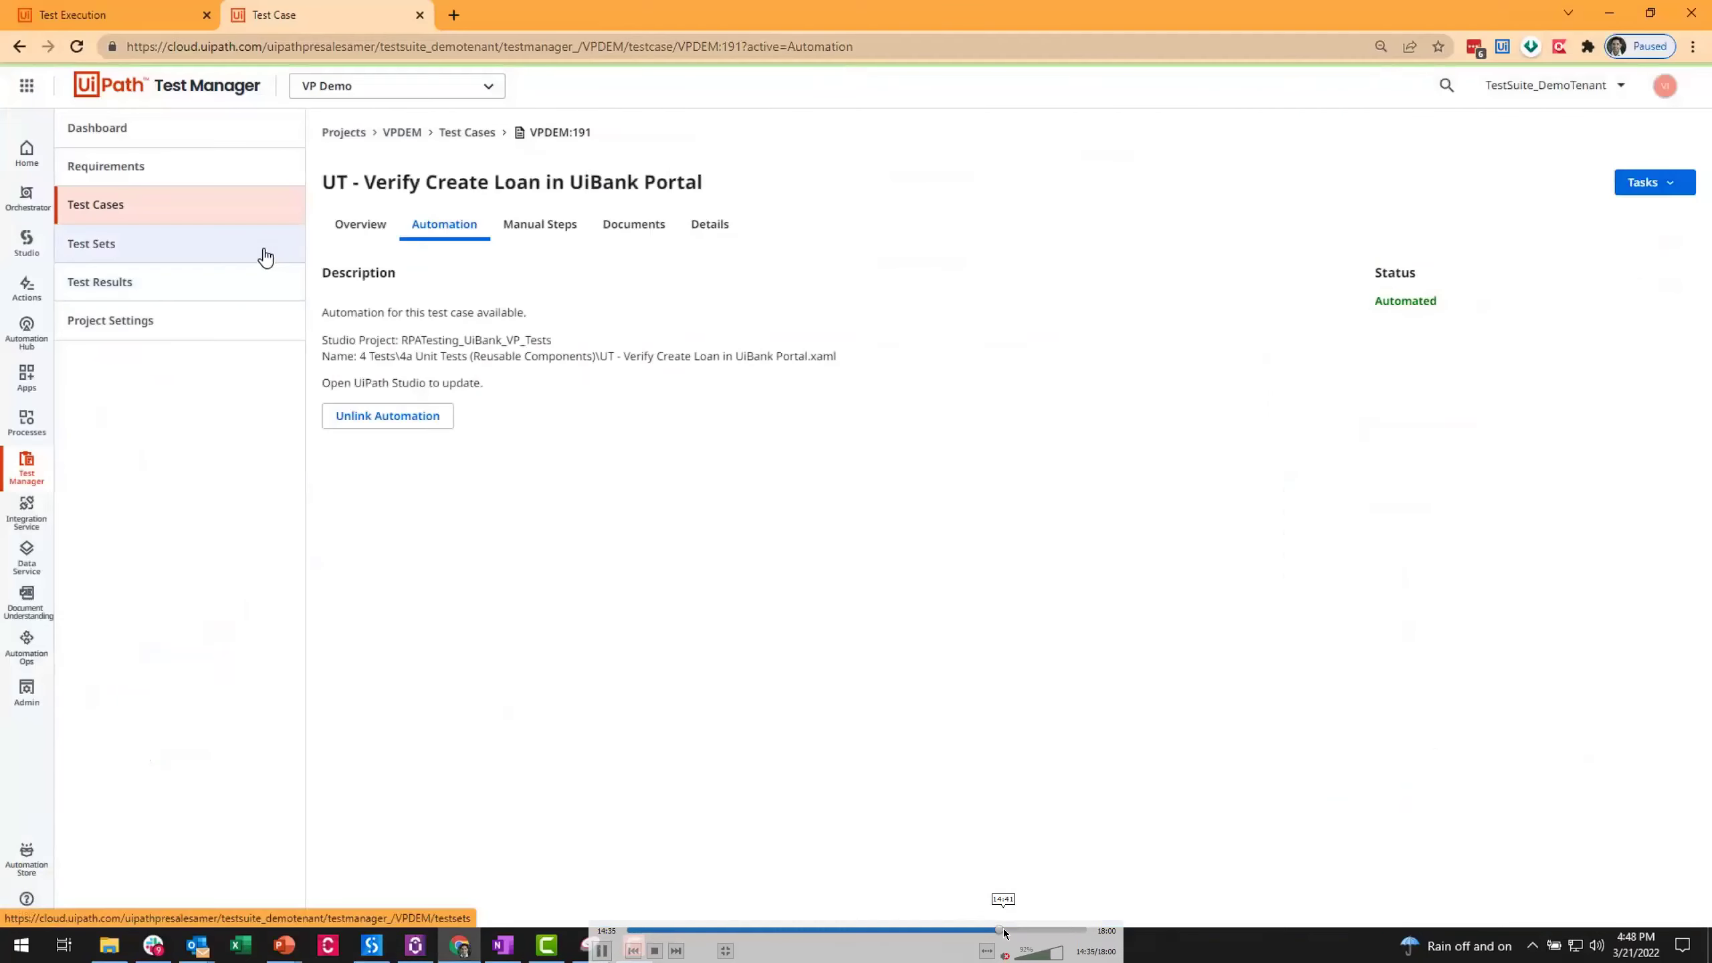
- Open the VP Demo project's test sets list in Test Manager and review the TS_RPATesting_SanityTests and TS_RPATesting_SmokeTests entries
click(266, 248)
drag(523, 357, 635, 368)
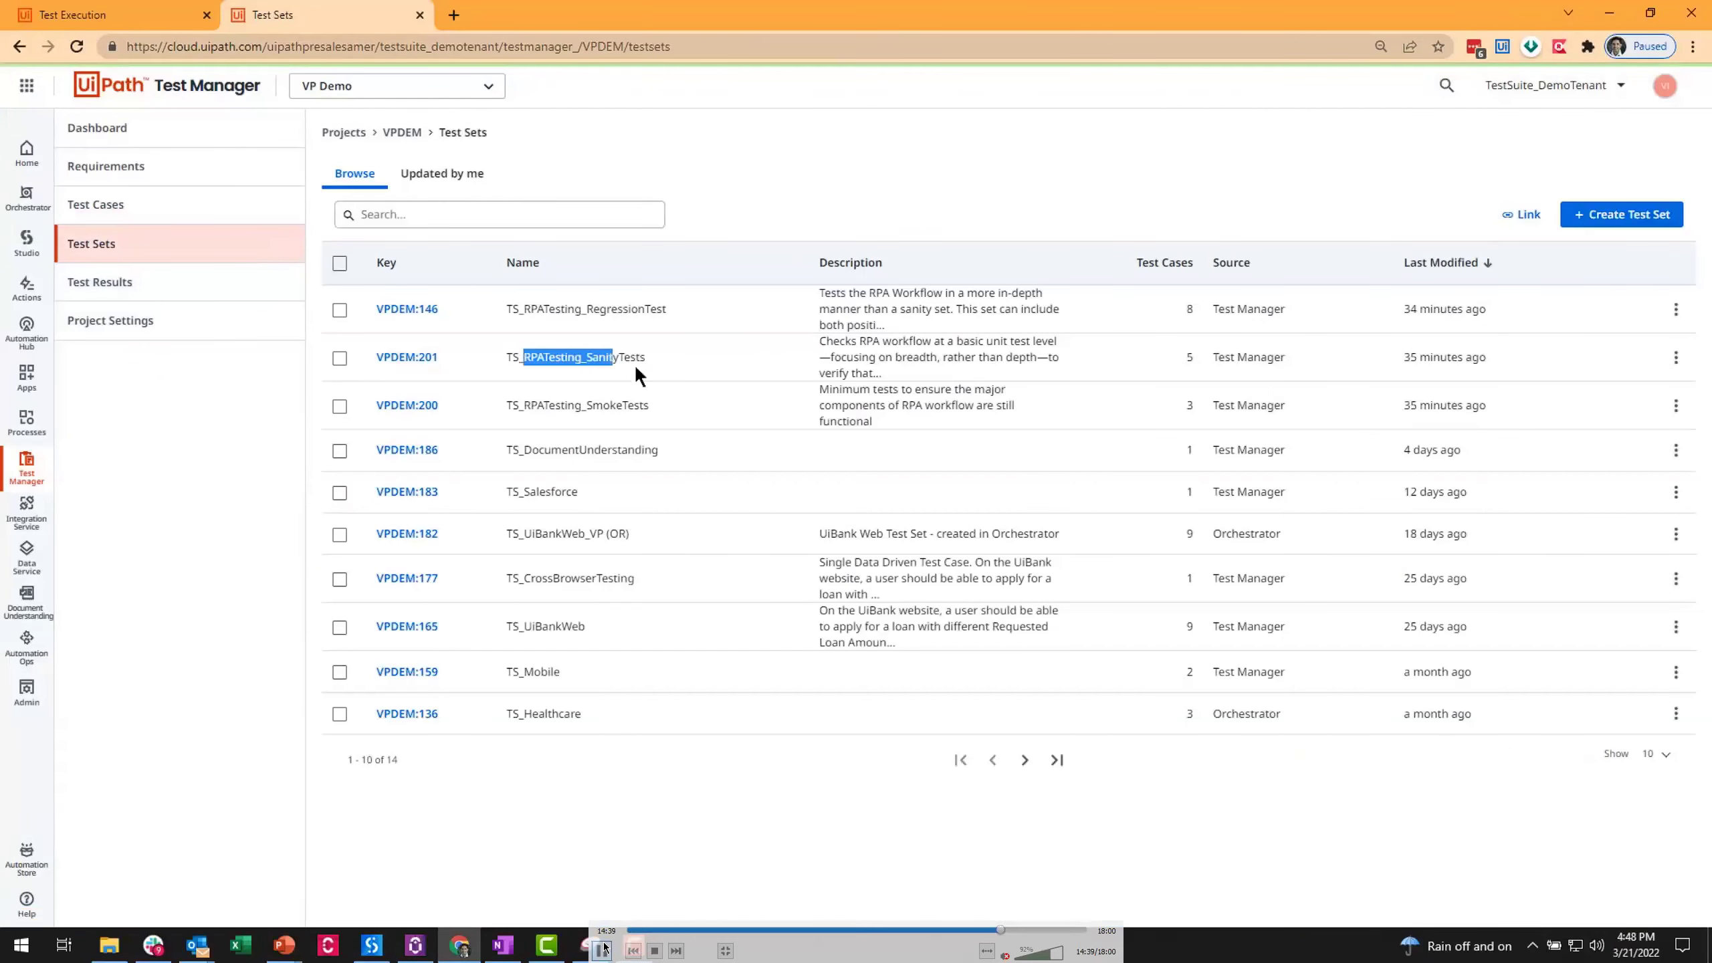
click(602, 949)
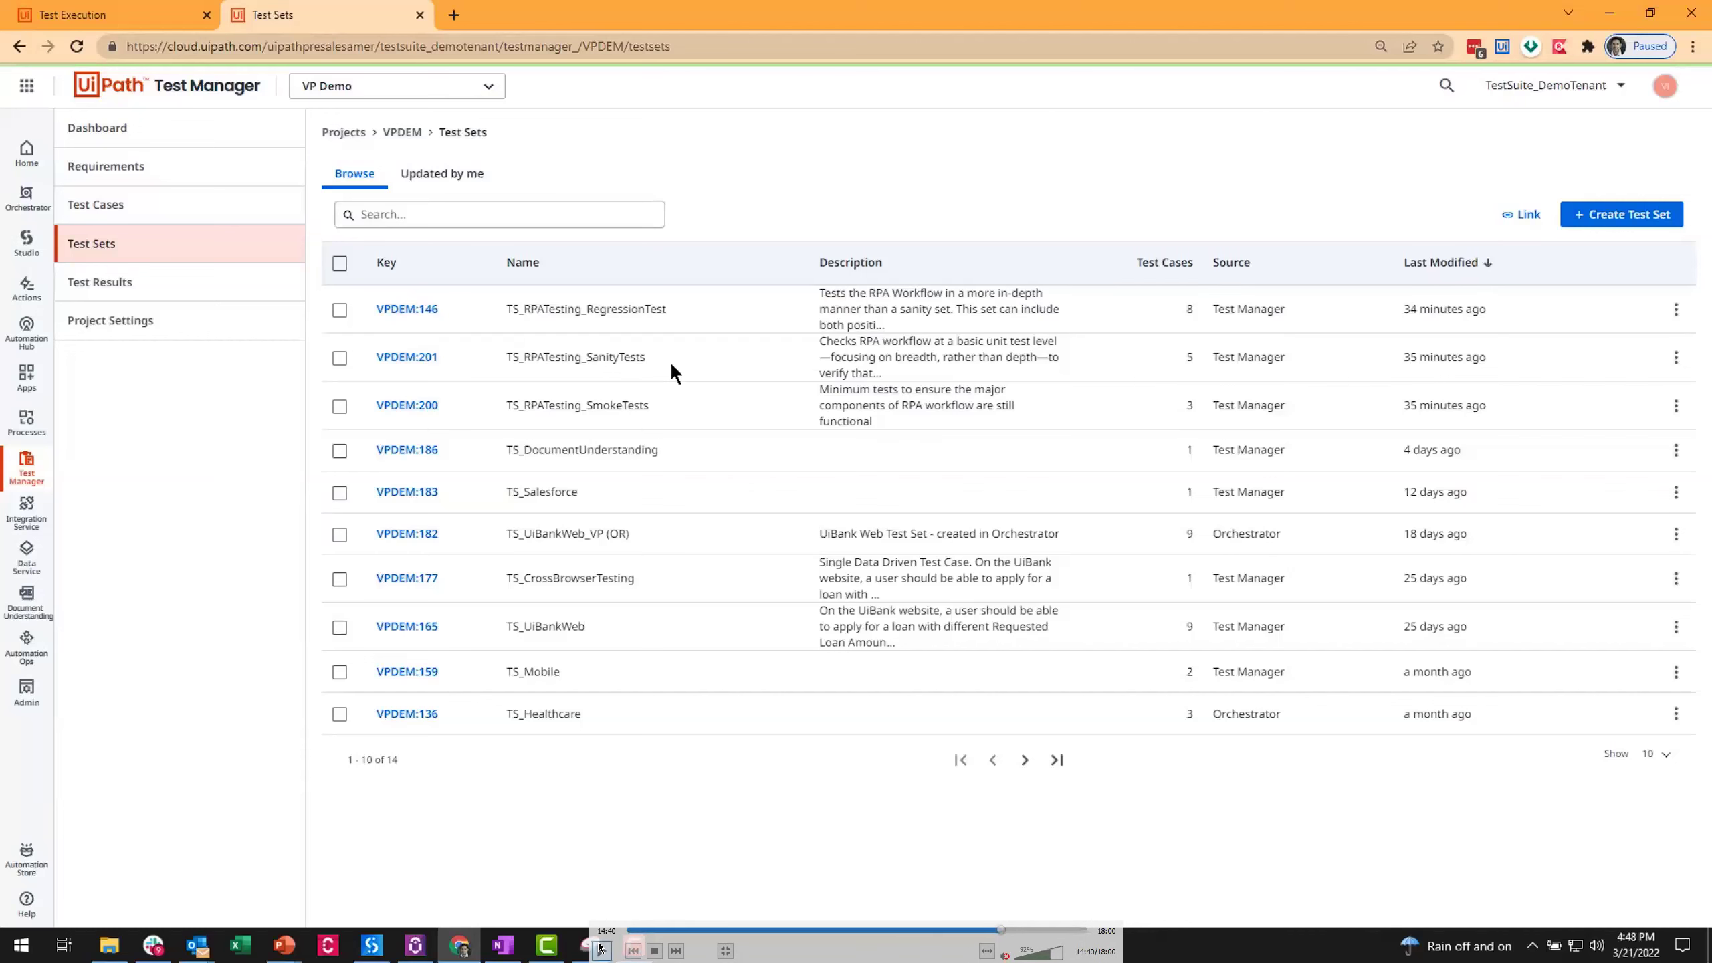
drag(661, 404, 500, 408)
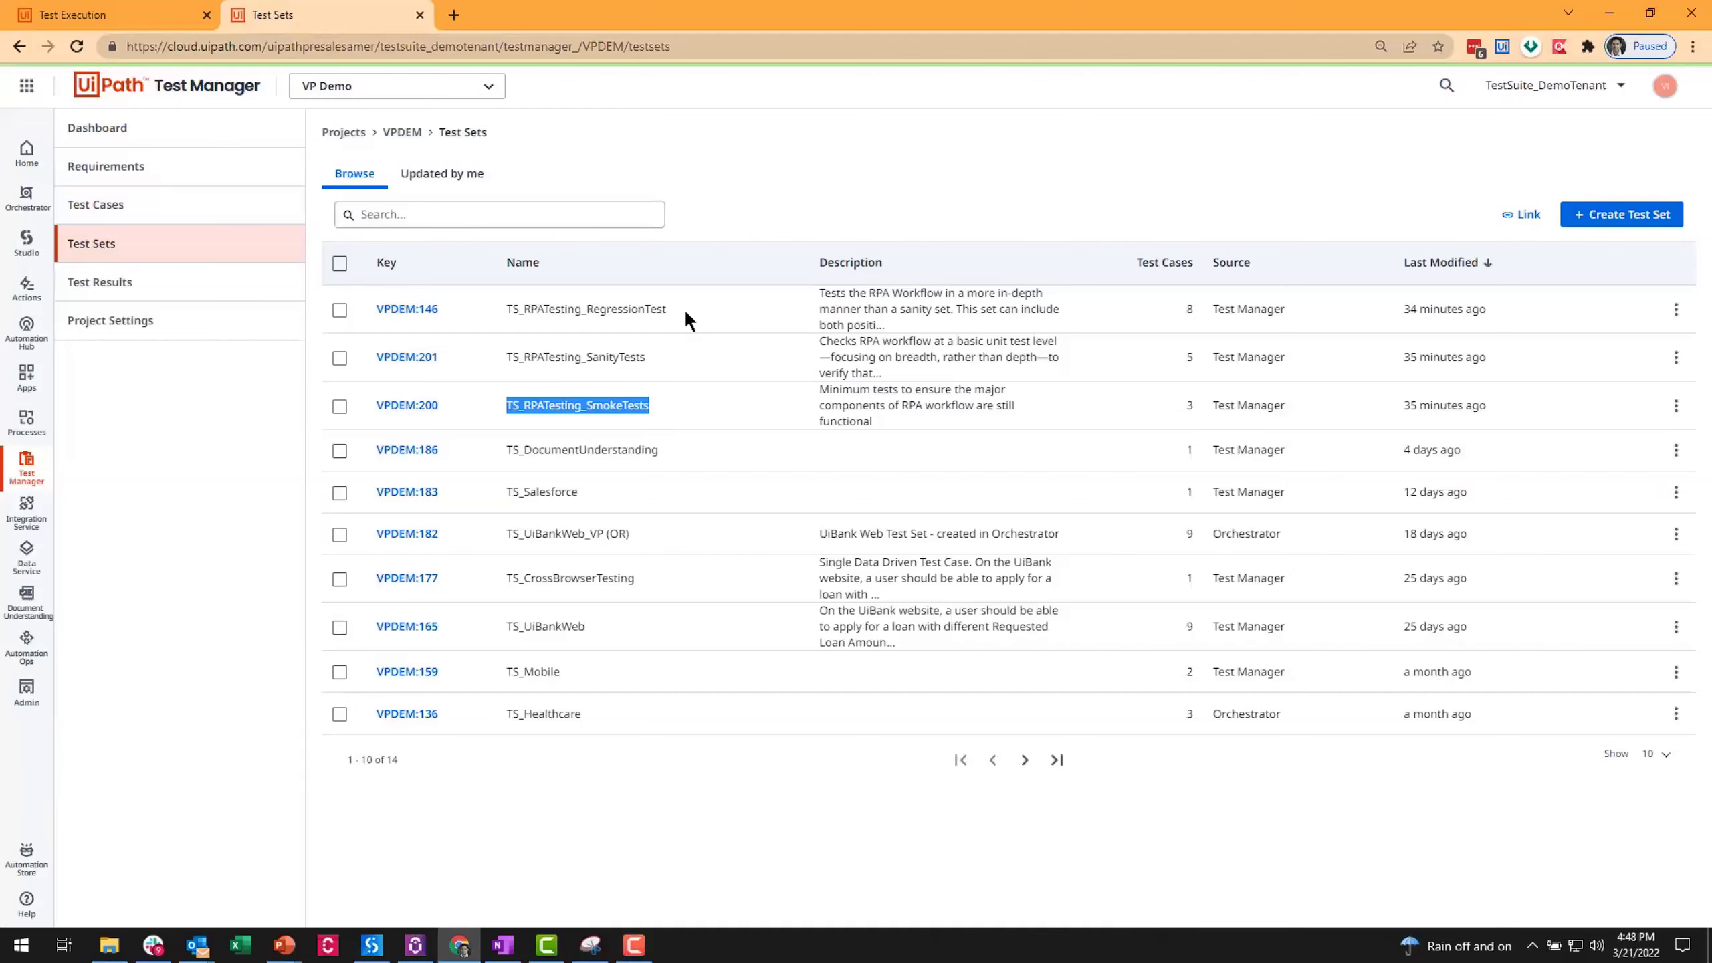
- View the form for creating a test set, cancel it and open the TS_RPATesting_RegressionTest test set
click(1613, 216)
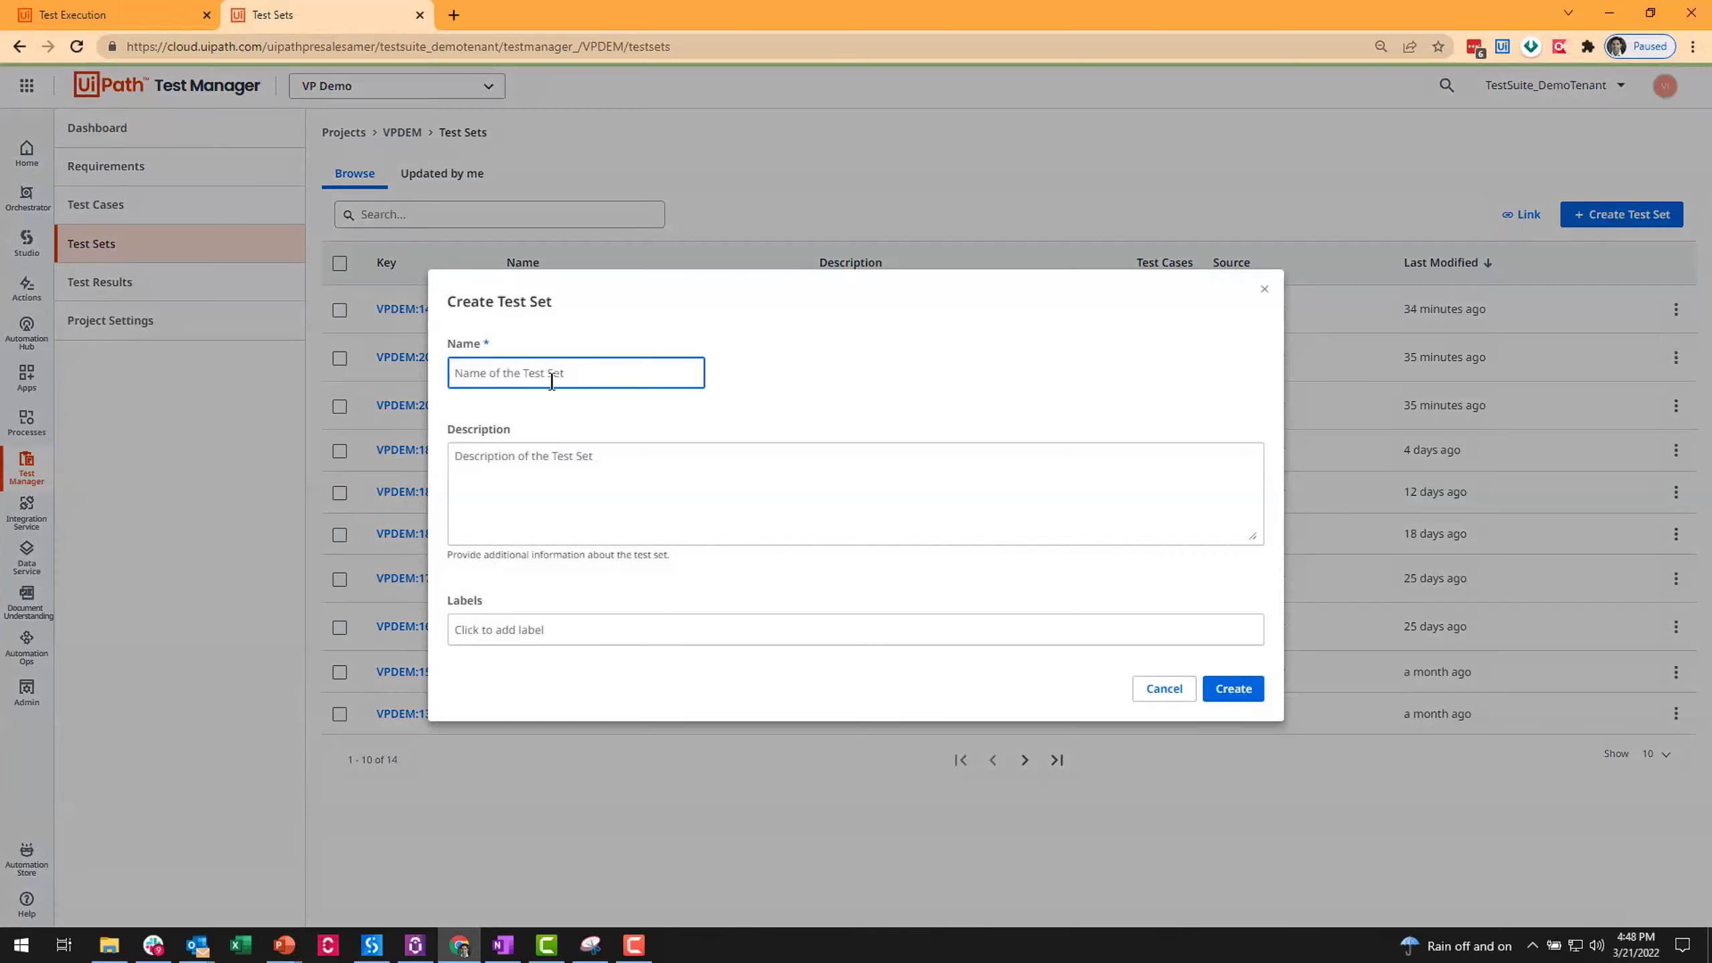
click(1164, 690)
click(405, 309)
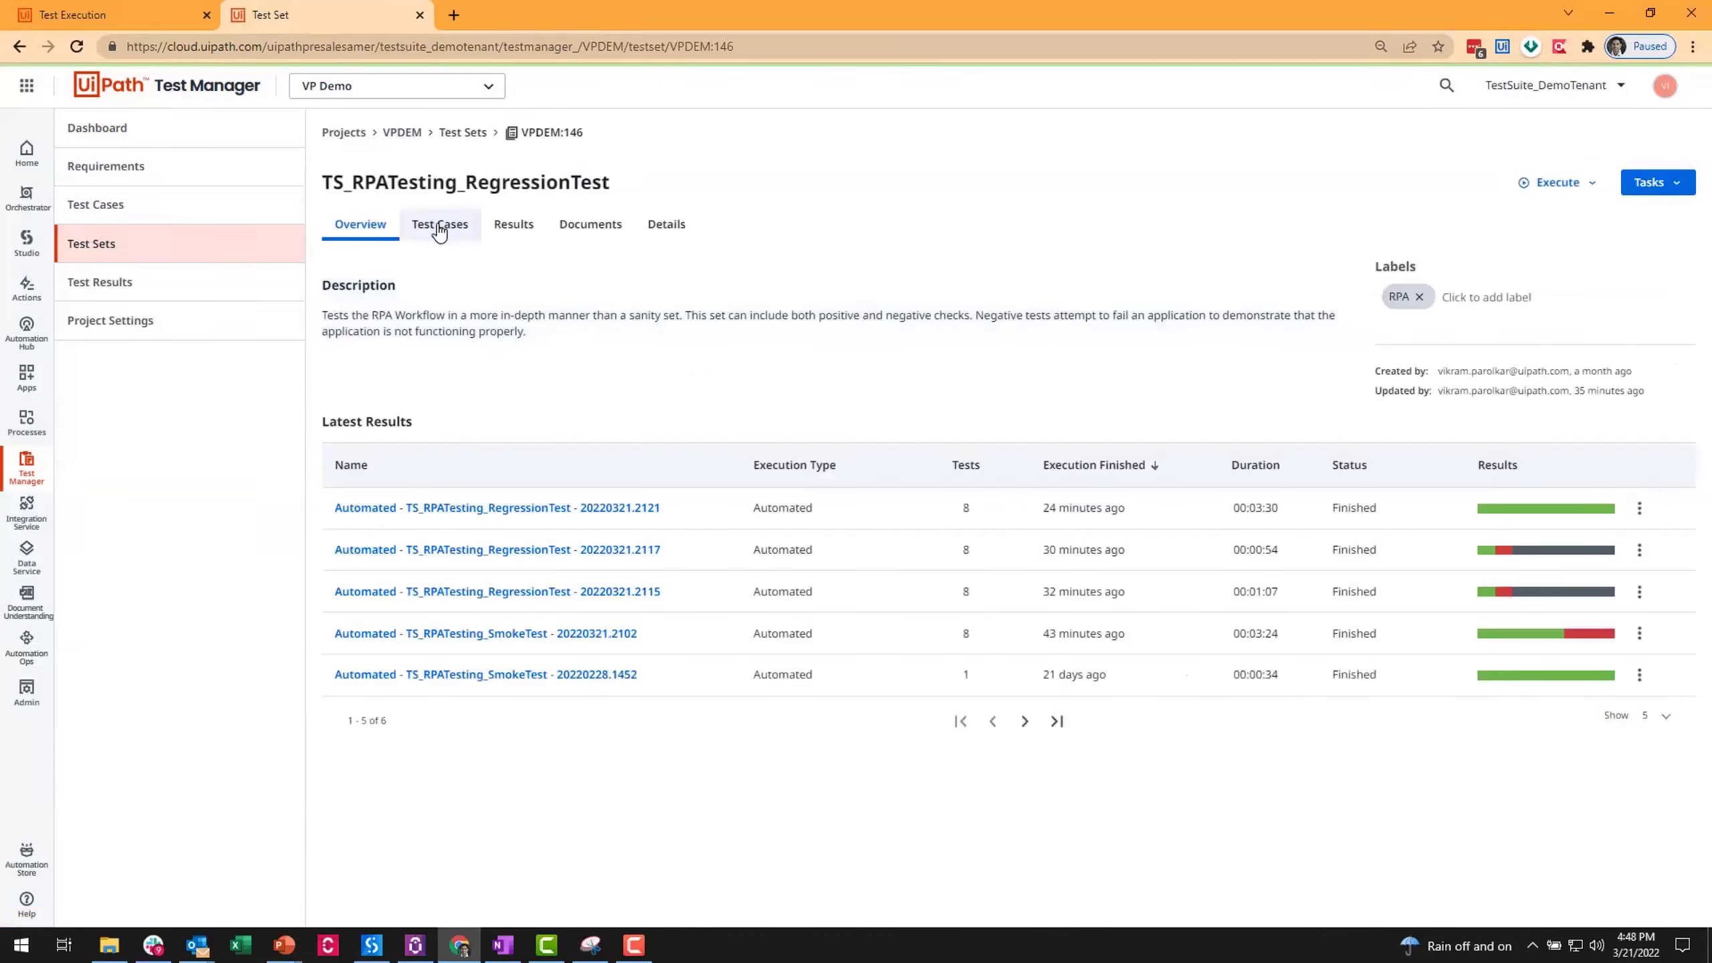
- Review the test cases of the TS_RPATesting_RegressionTest set, view which ones are available to assign, and cancel the assignment
click(439, 224)
click(1664, 182)
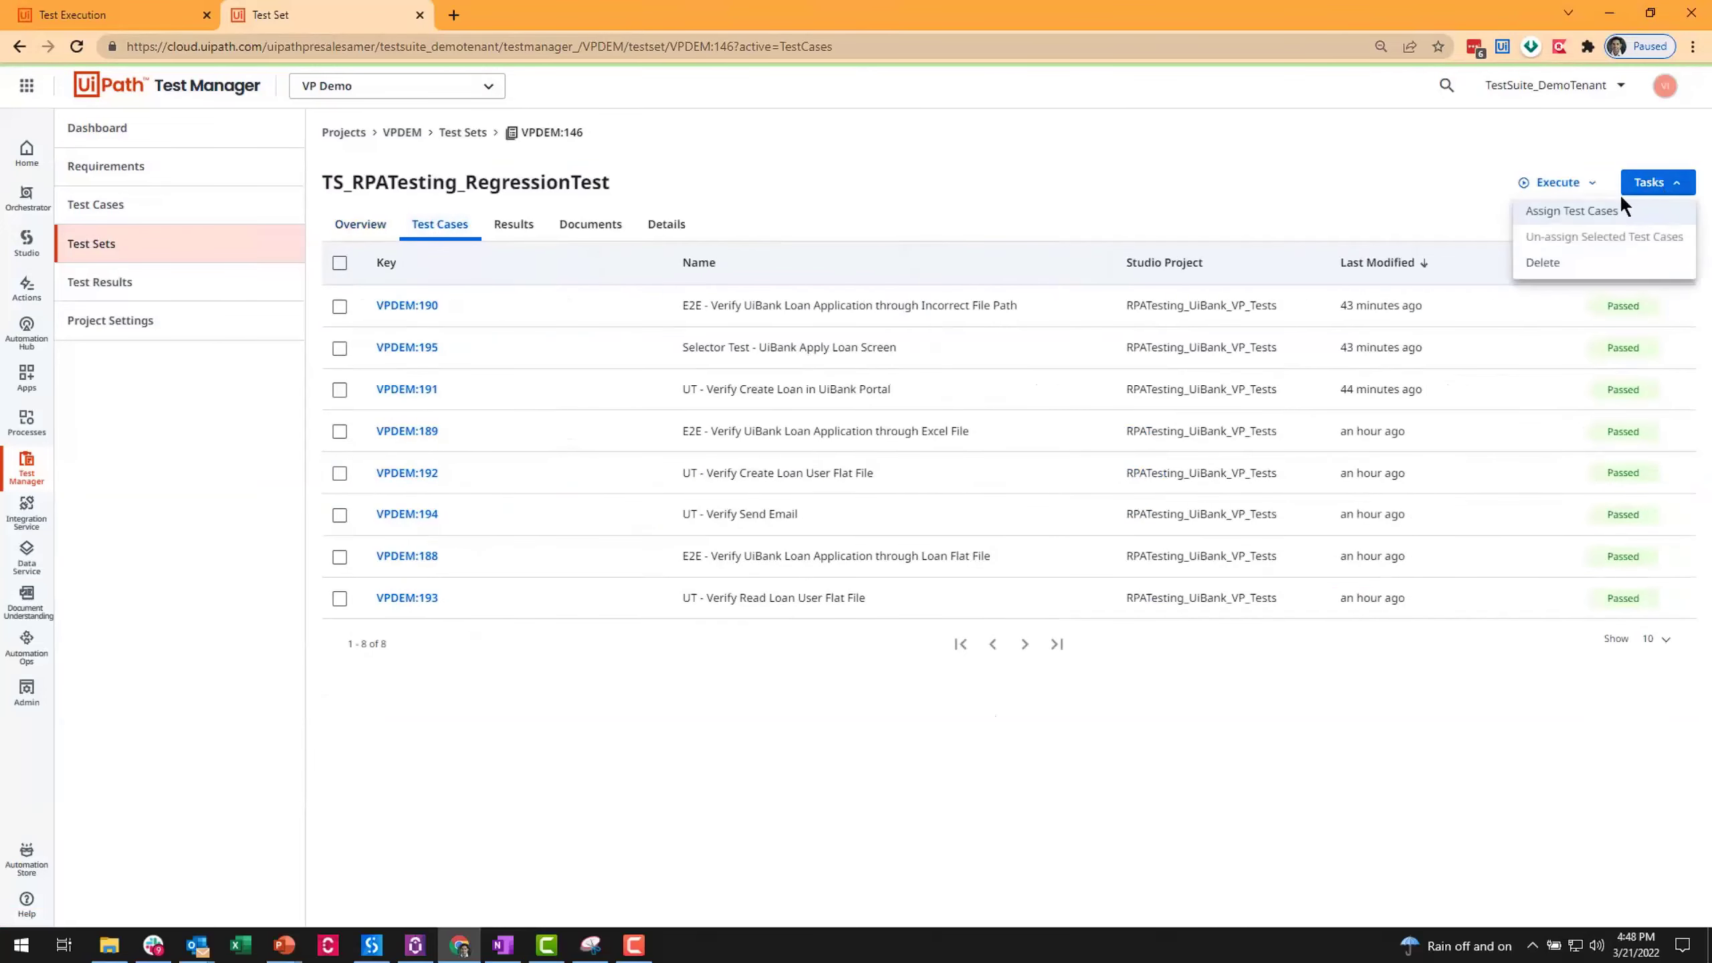
click(1580, 212)
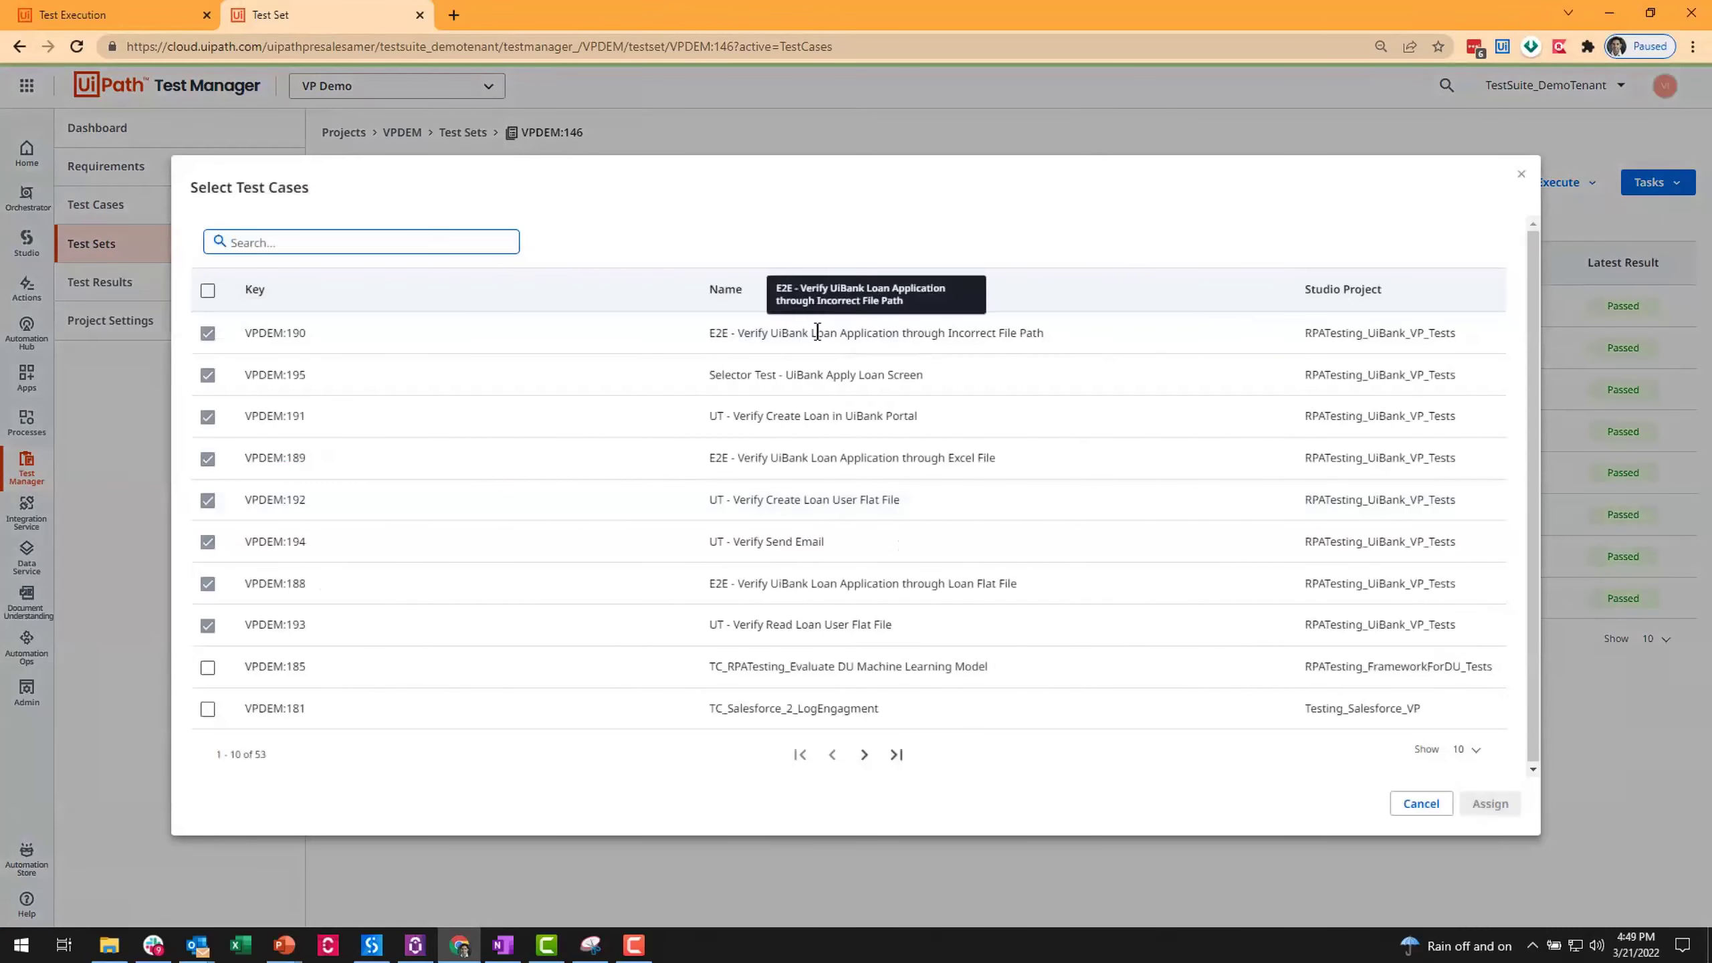
drag(1304, 332, 1436, 629)
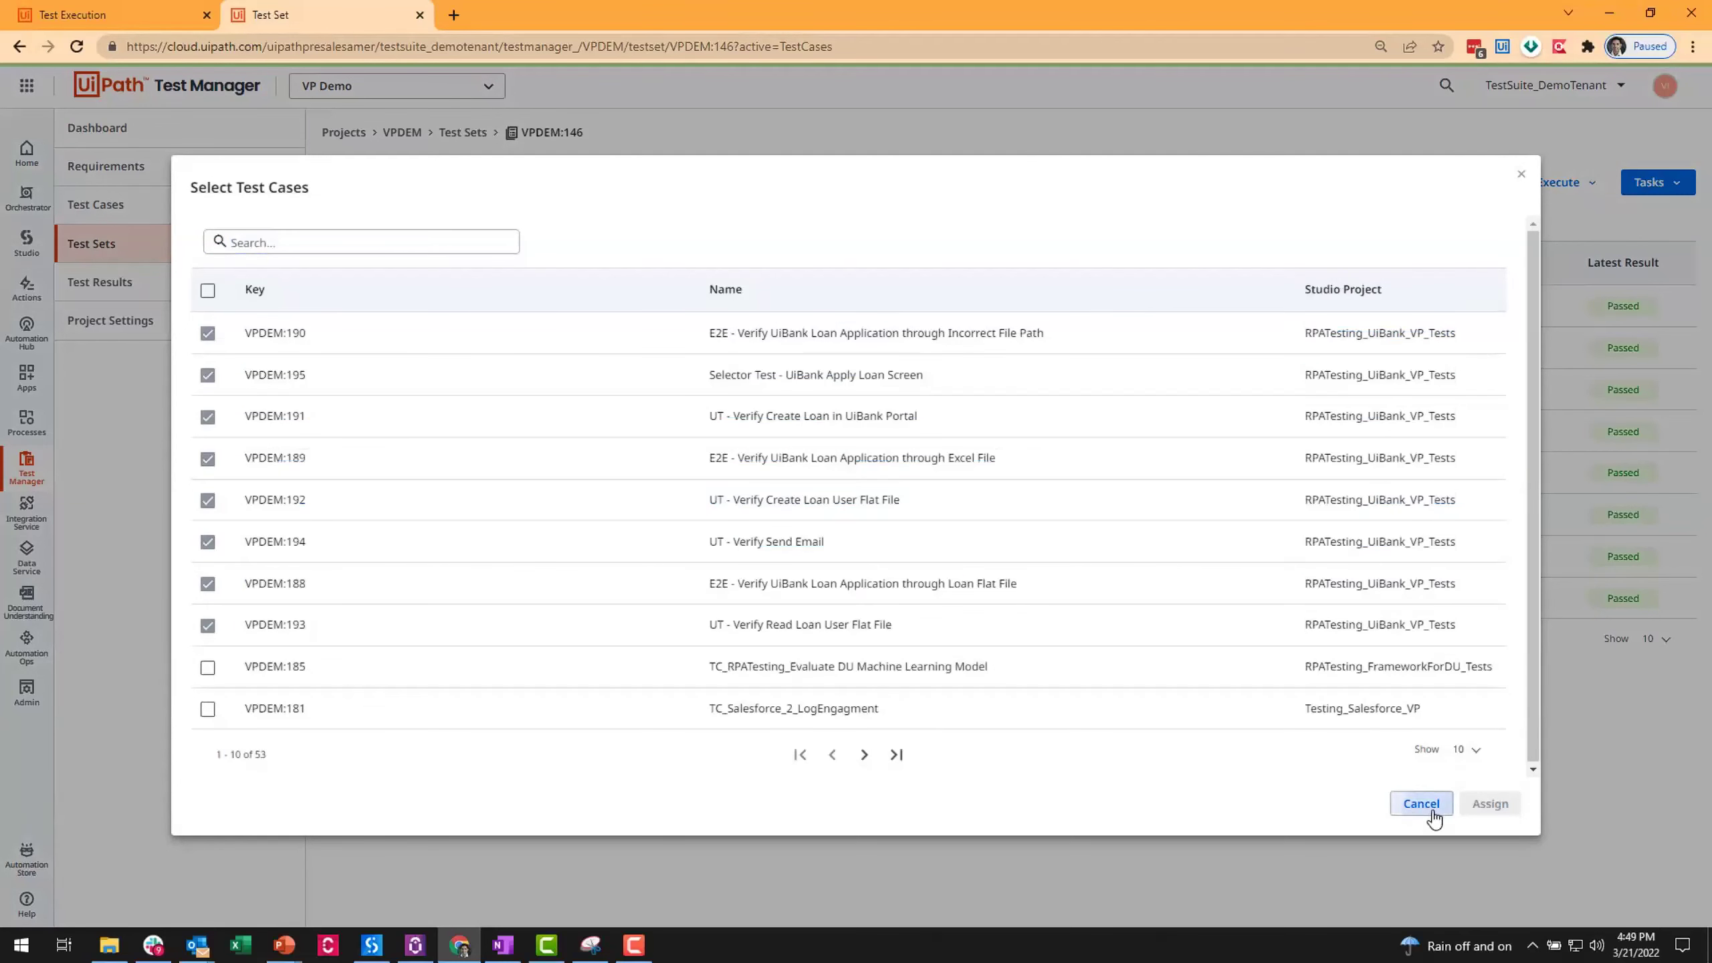
click(1421, 803)
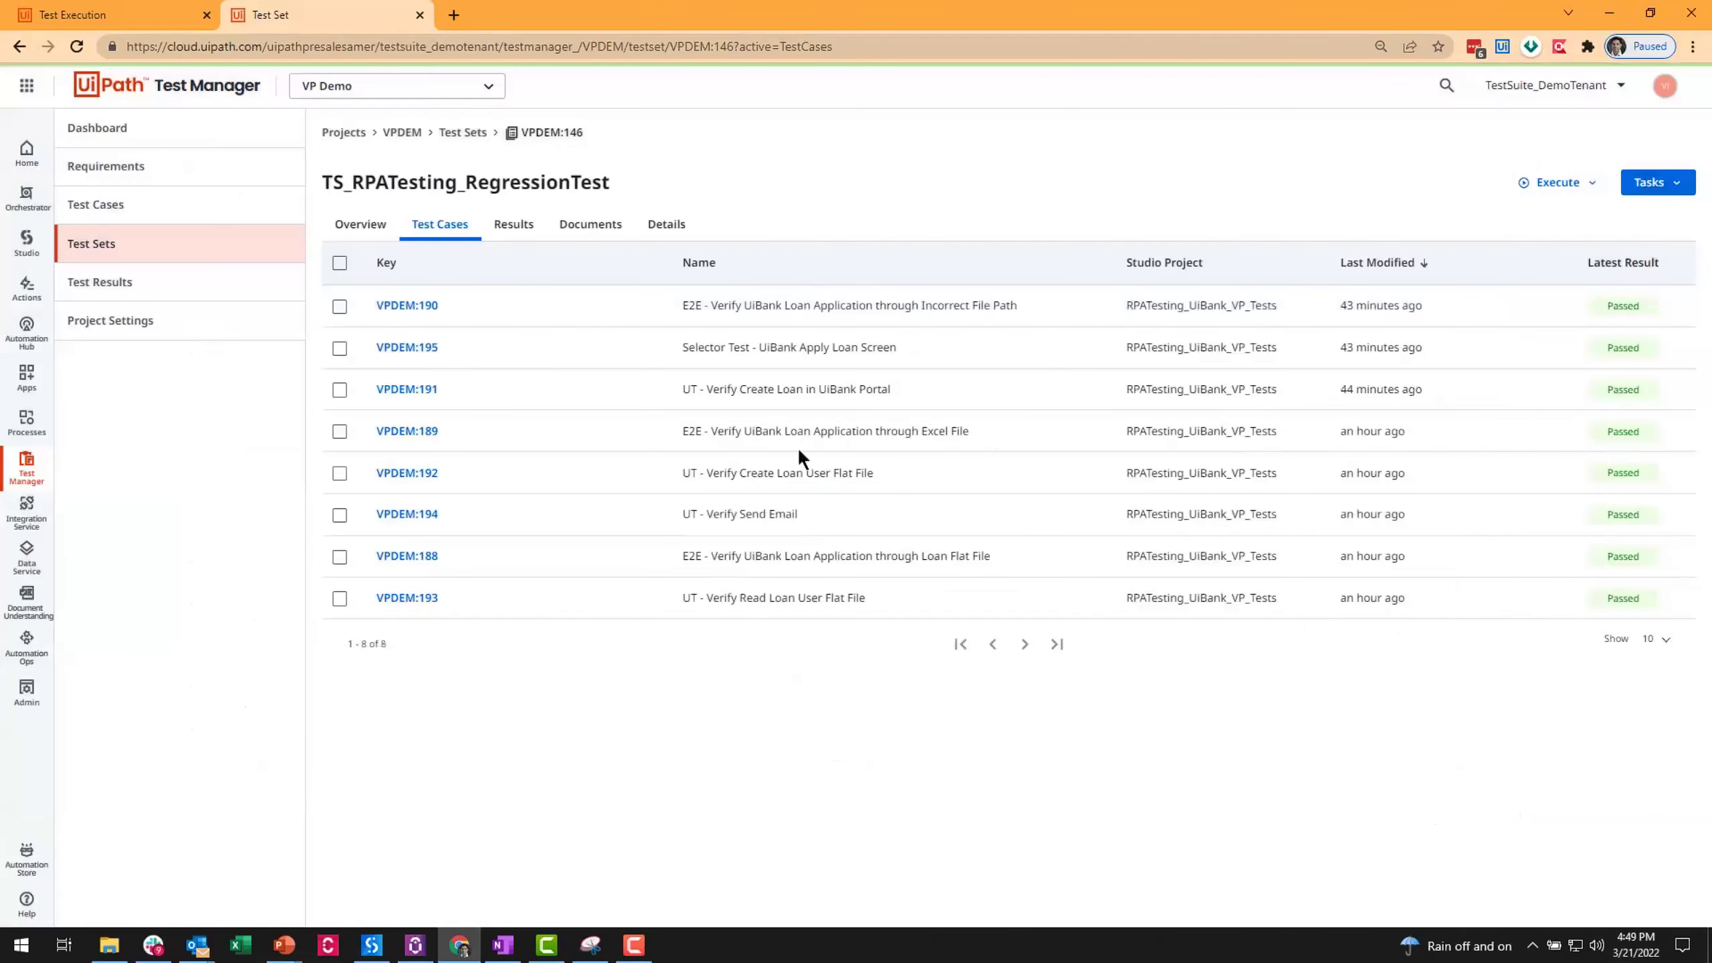
- View the execution options of the regression test set, list its results and open the automated run 20220321.2121
click(1570, 193)
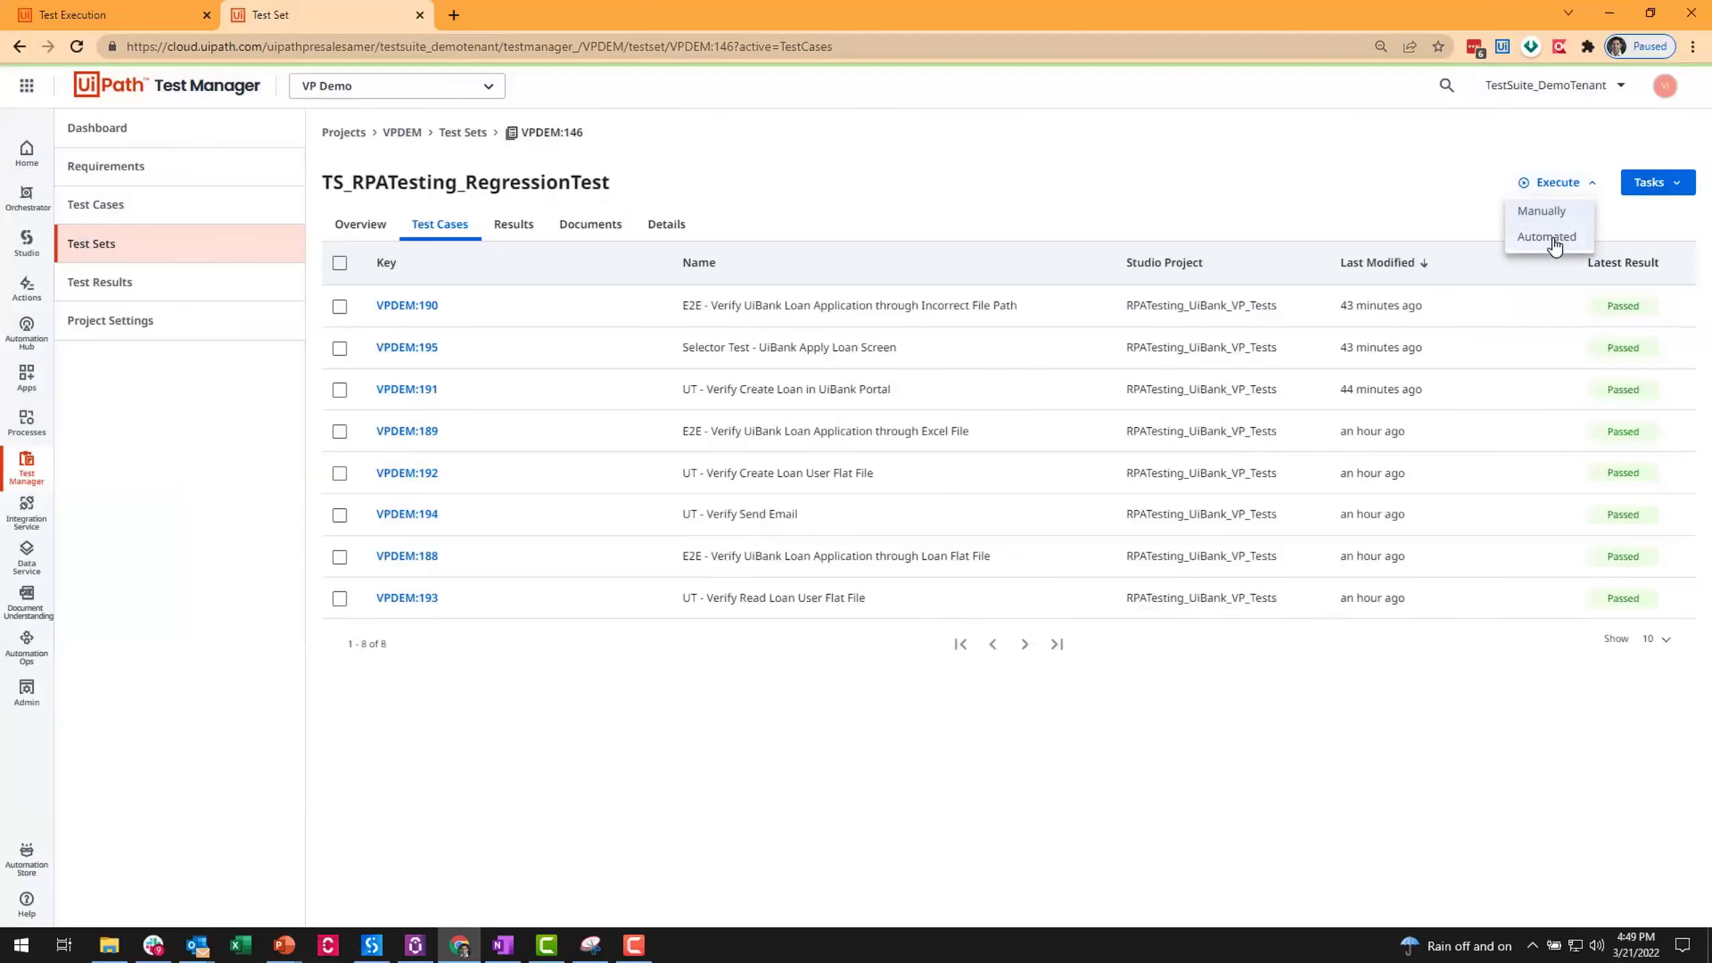
click(511, 230)
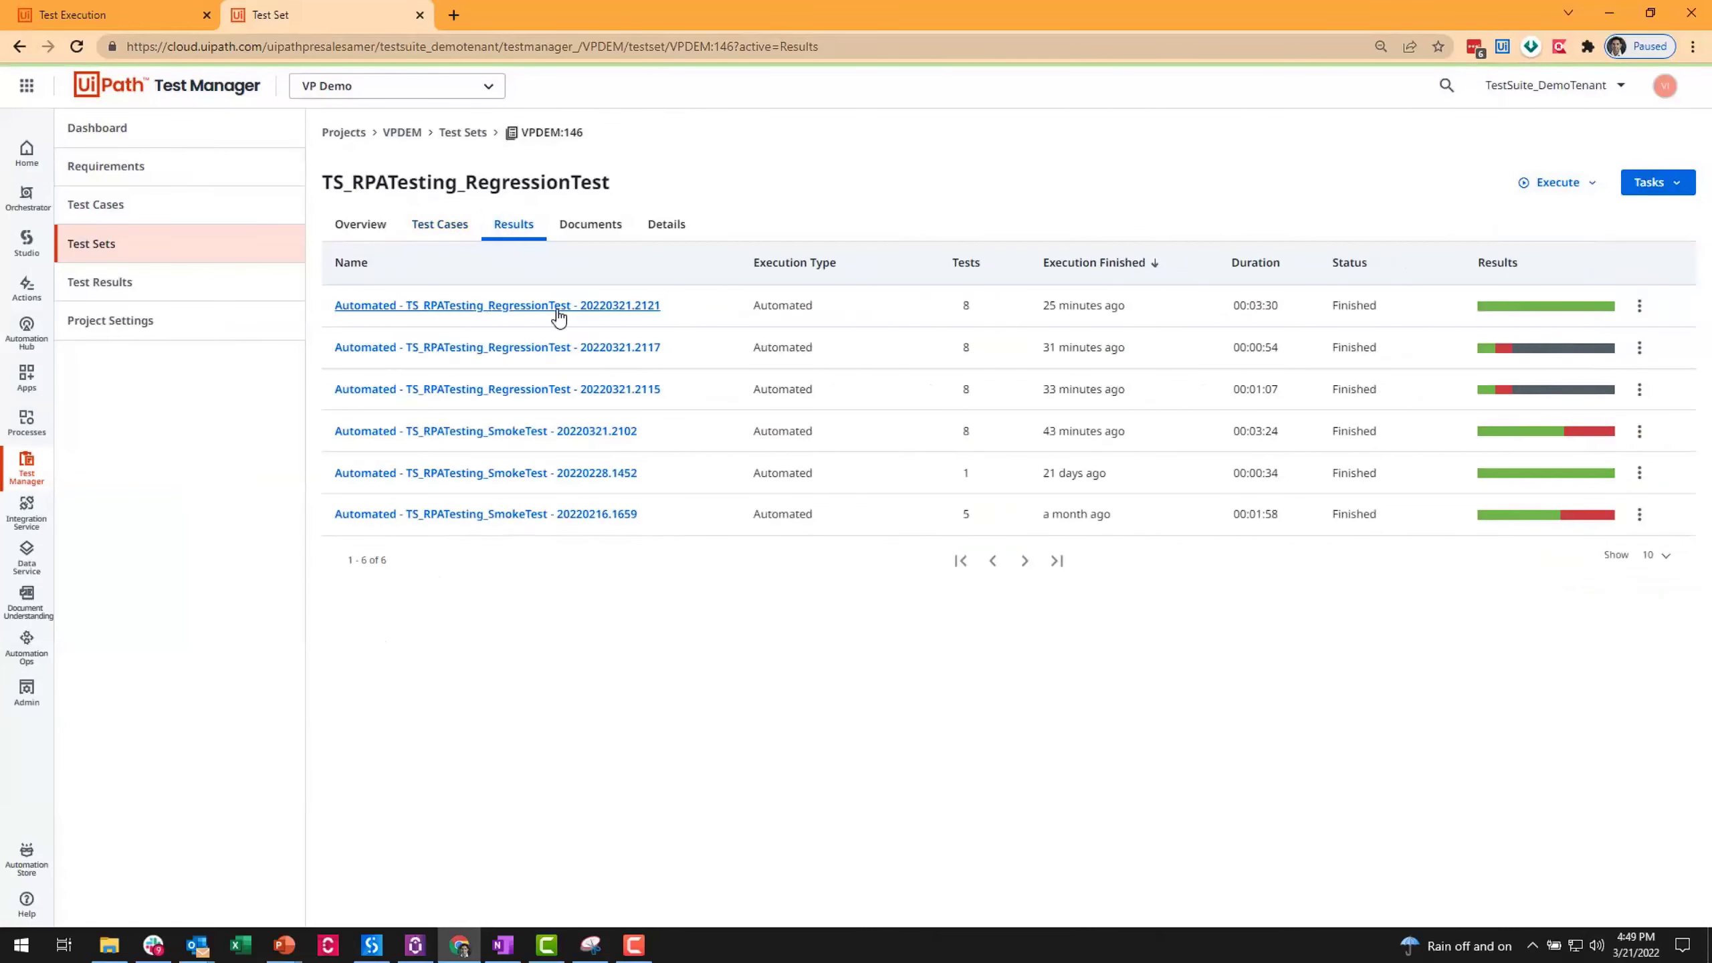
click(558, 311)
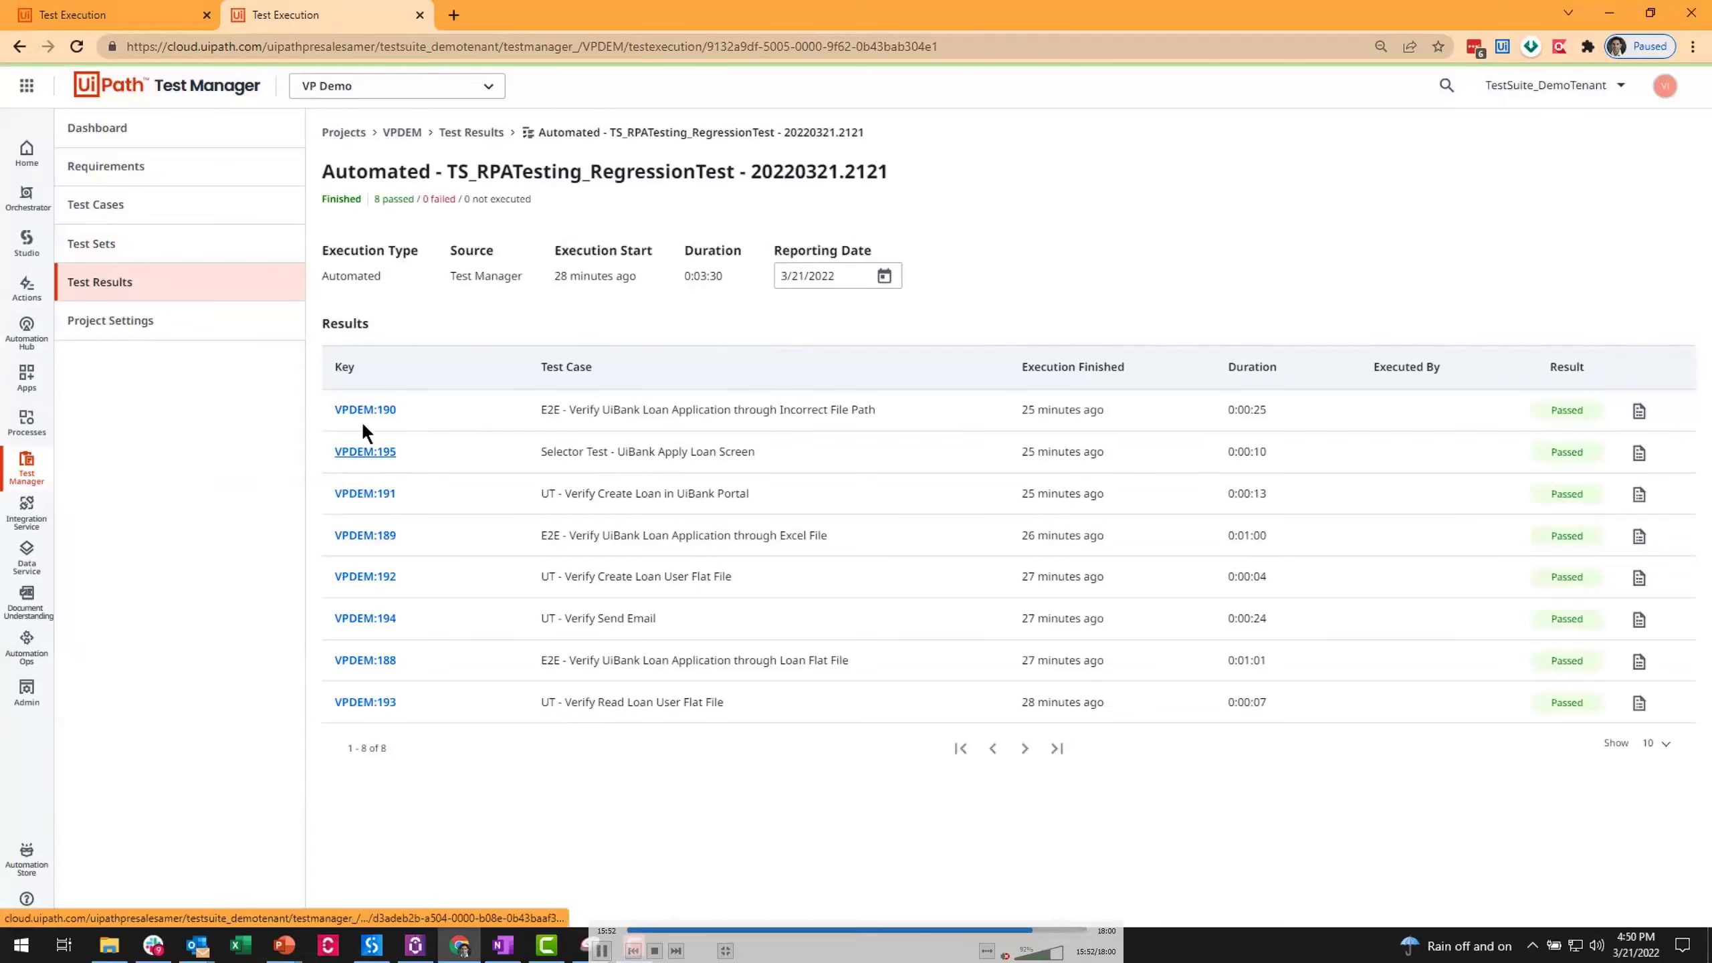
- Open the result of UT - Verify Create Loan User Flat File and review its assertions, logs and execution details
click(371, 578)
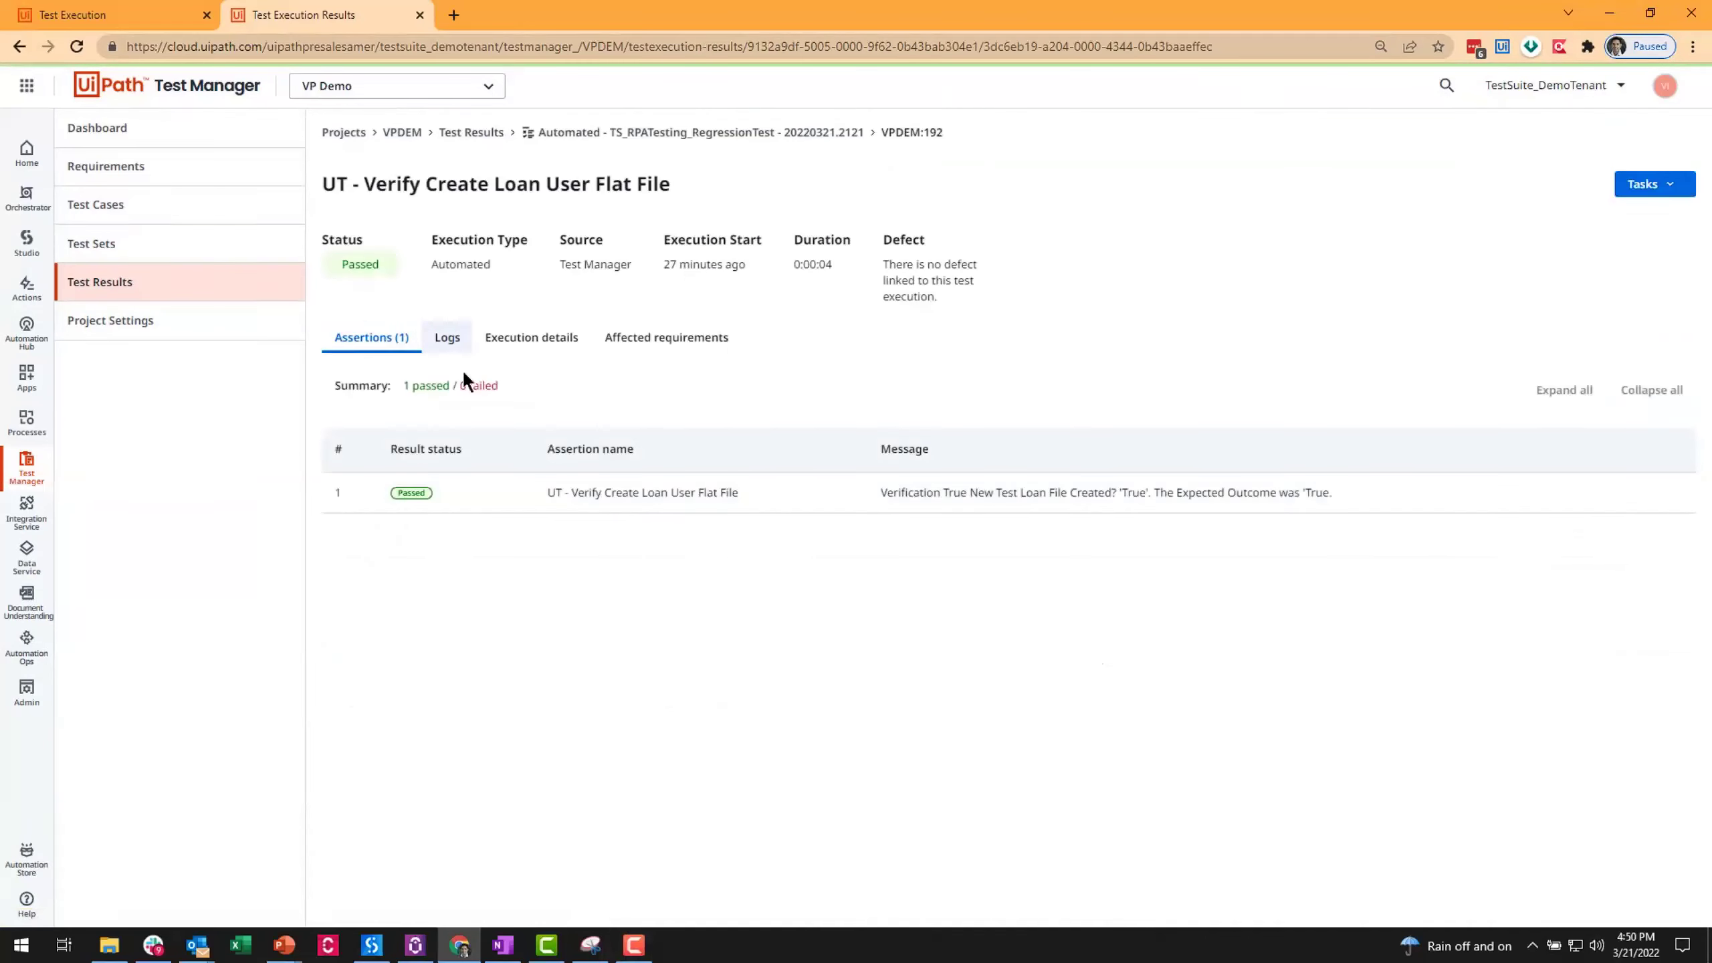
click(446, 339)
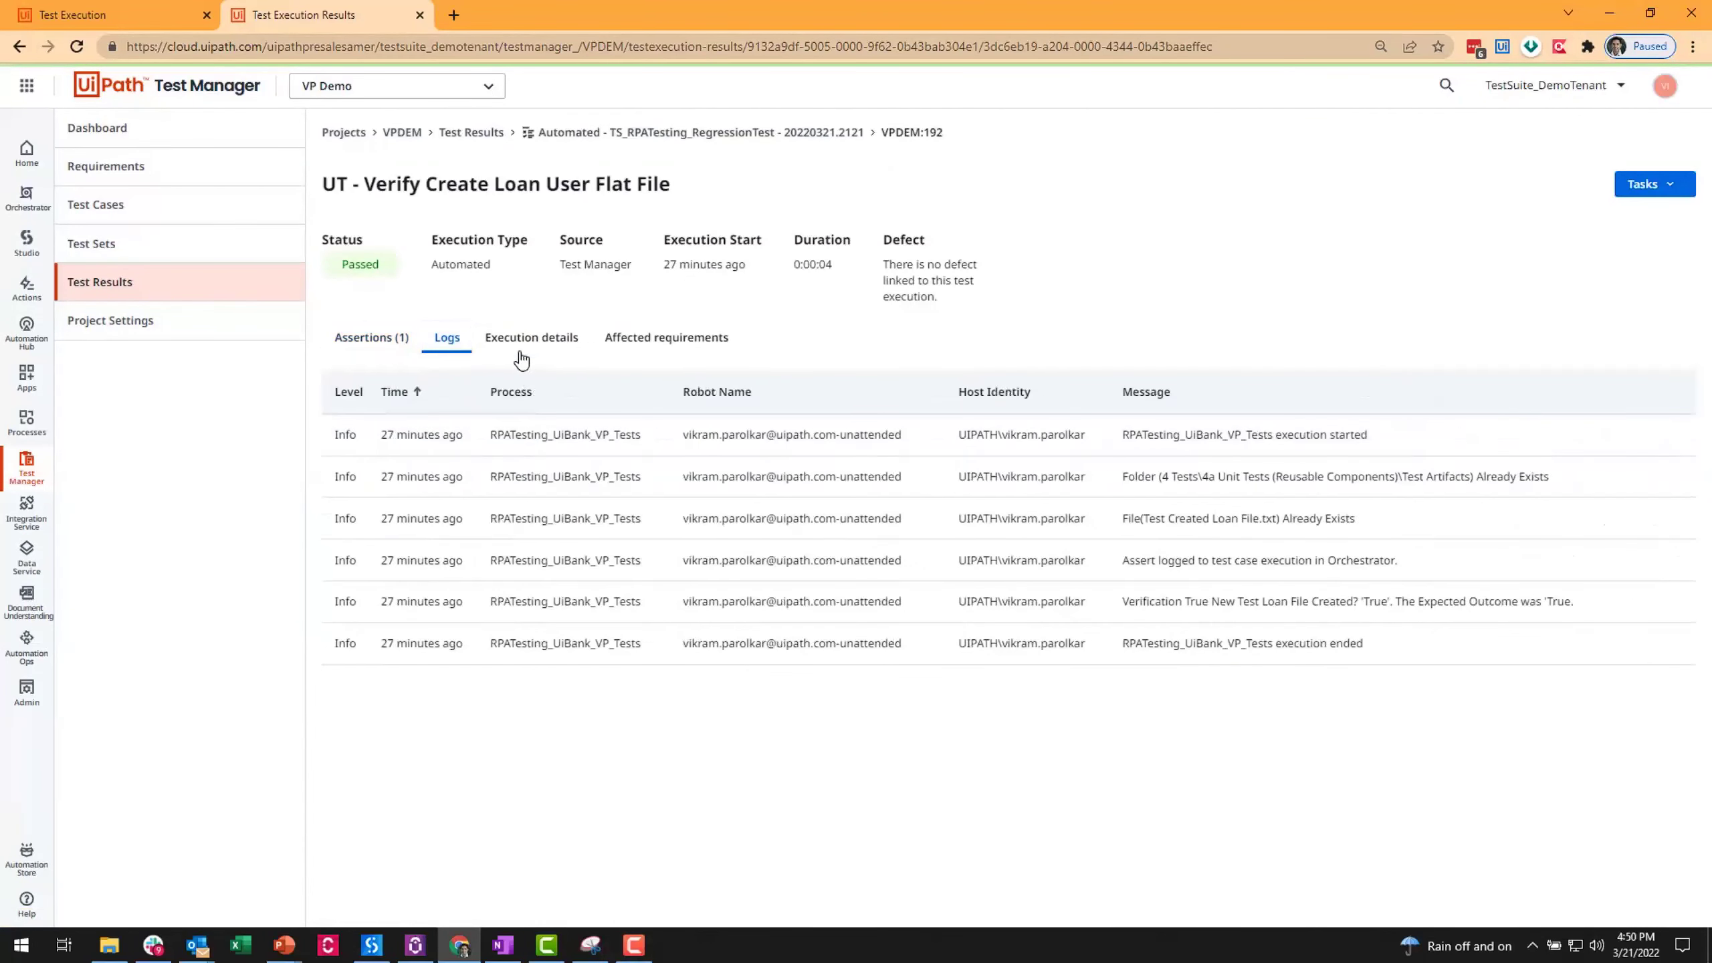
click(527, 345)
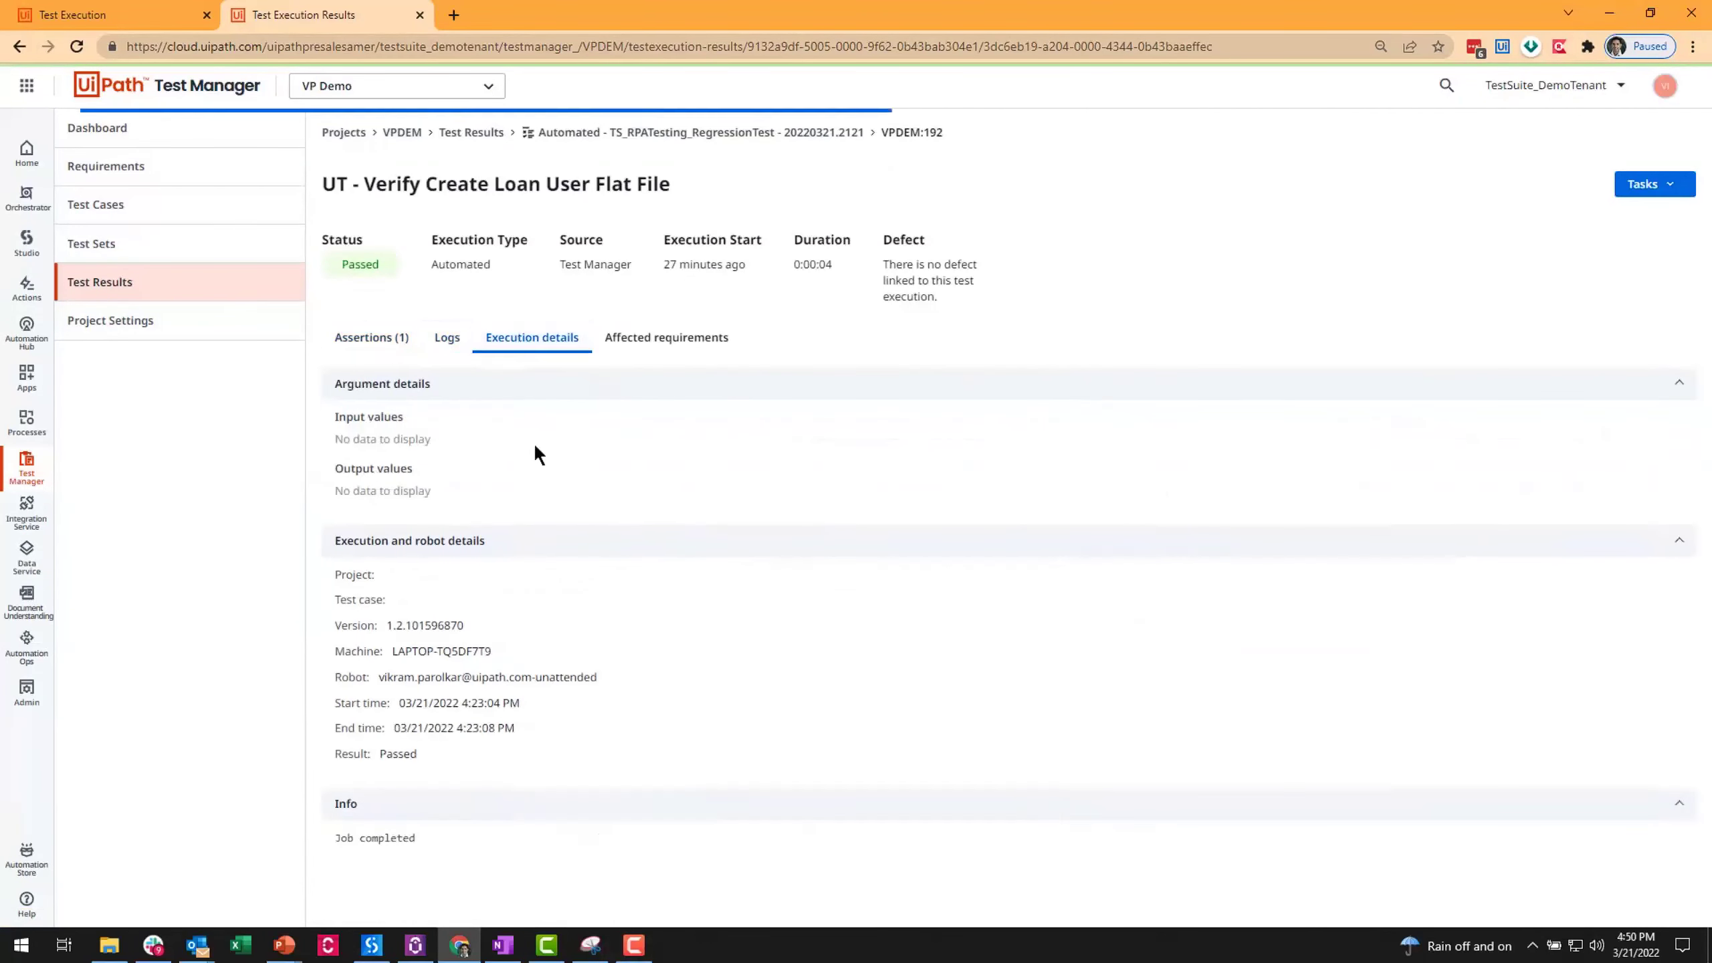
- Open the TS_RPATesting_SmokeTest 20220321.2102 run from the test results and review the result of UT - Verify Create Loan in UiBank Portal
click(471, 134)
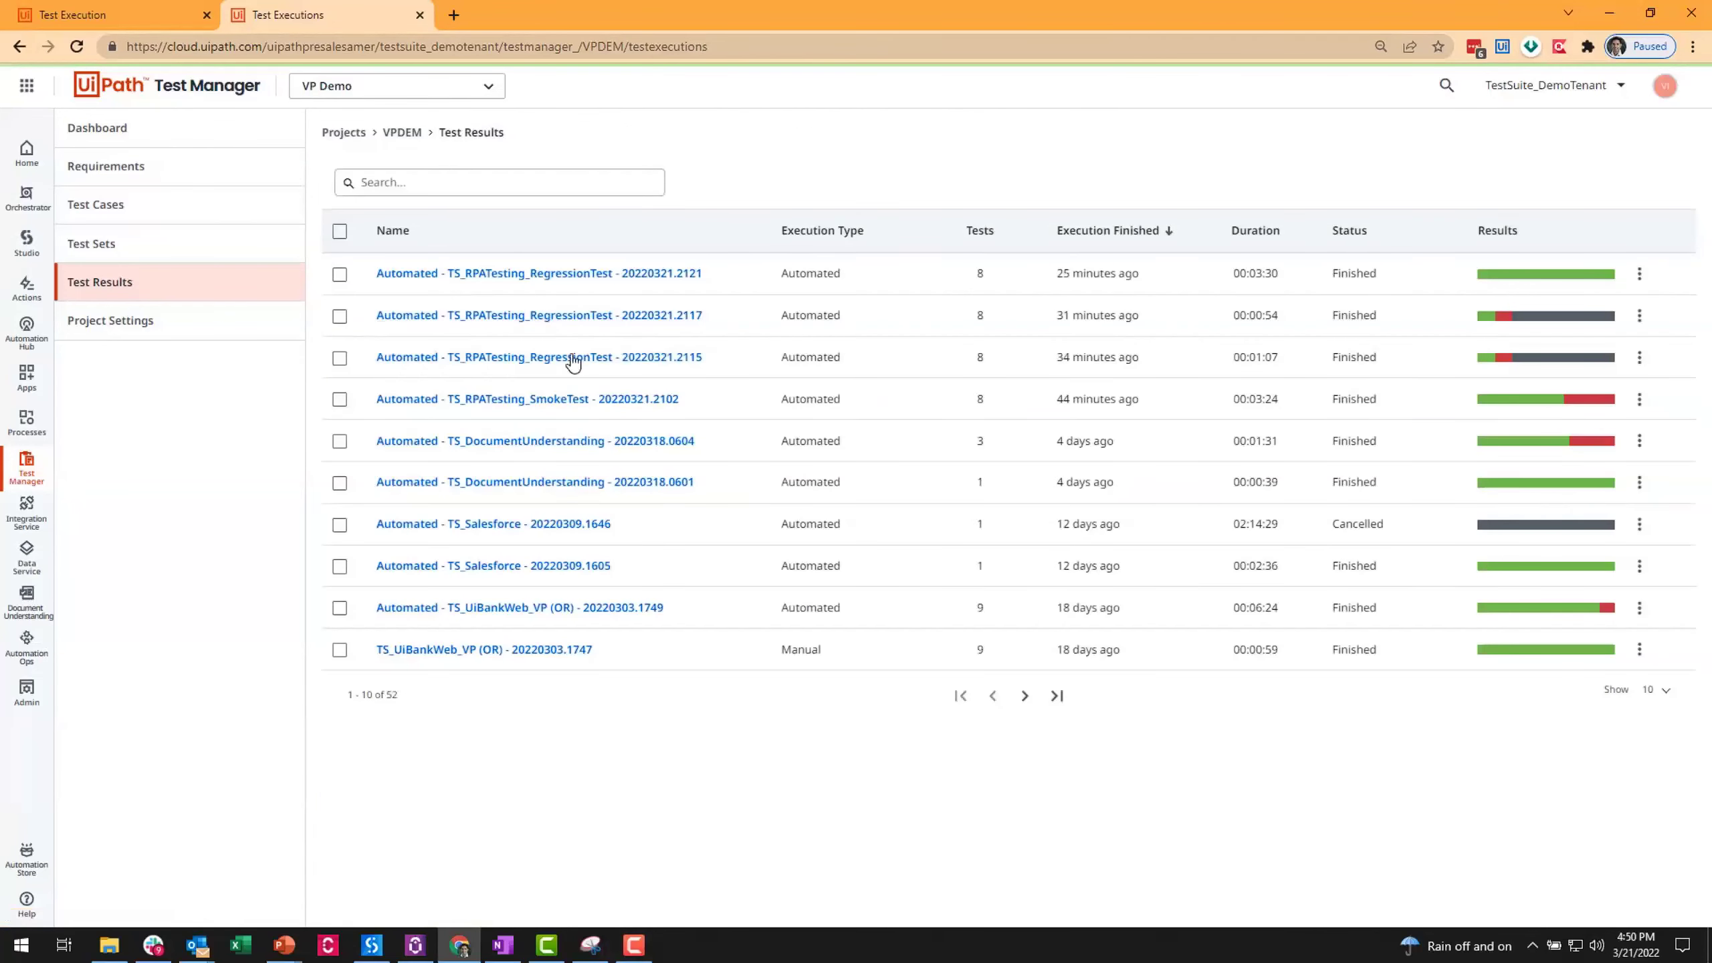
click(585, 400)
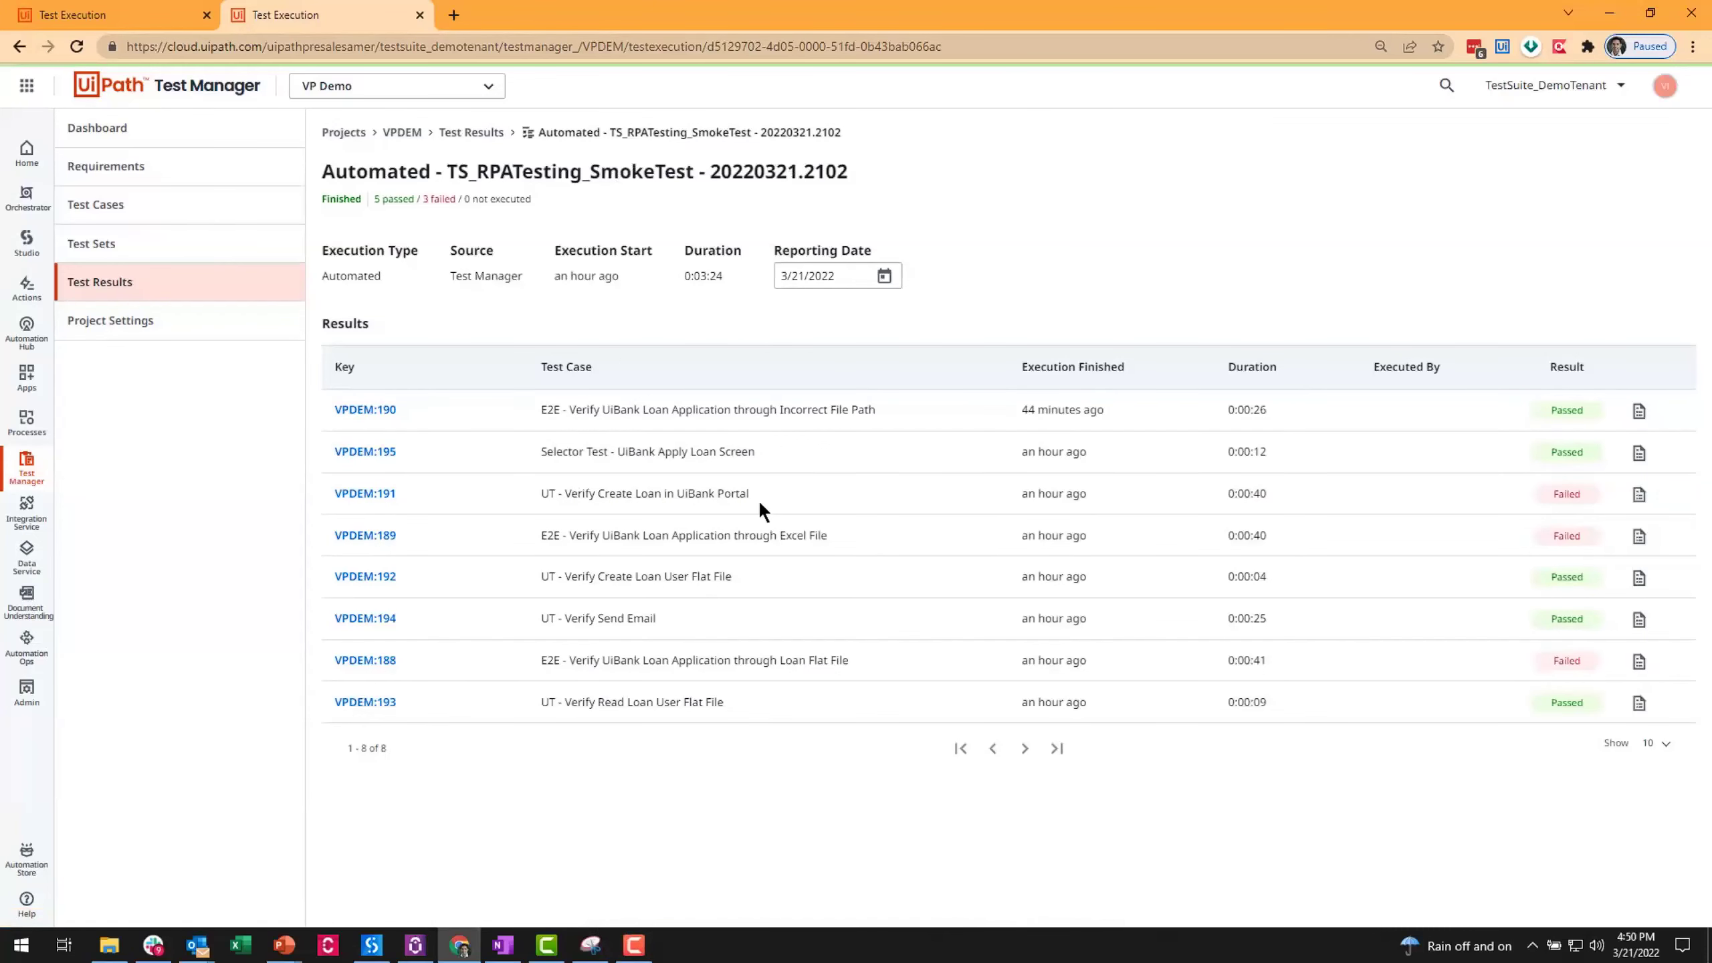
click(365, 492)
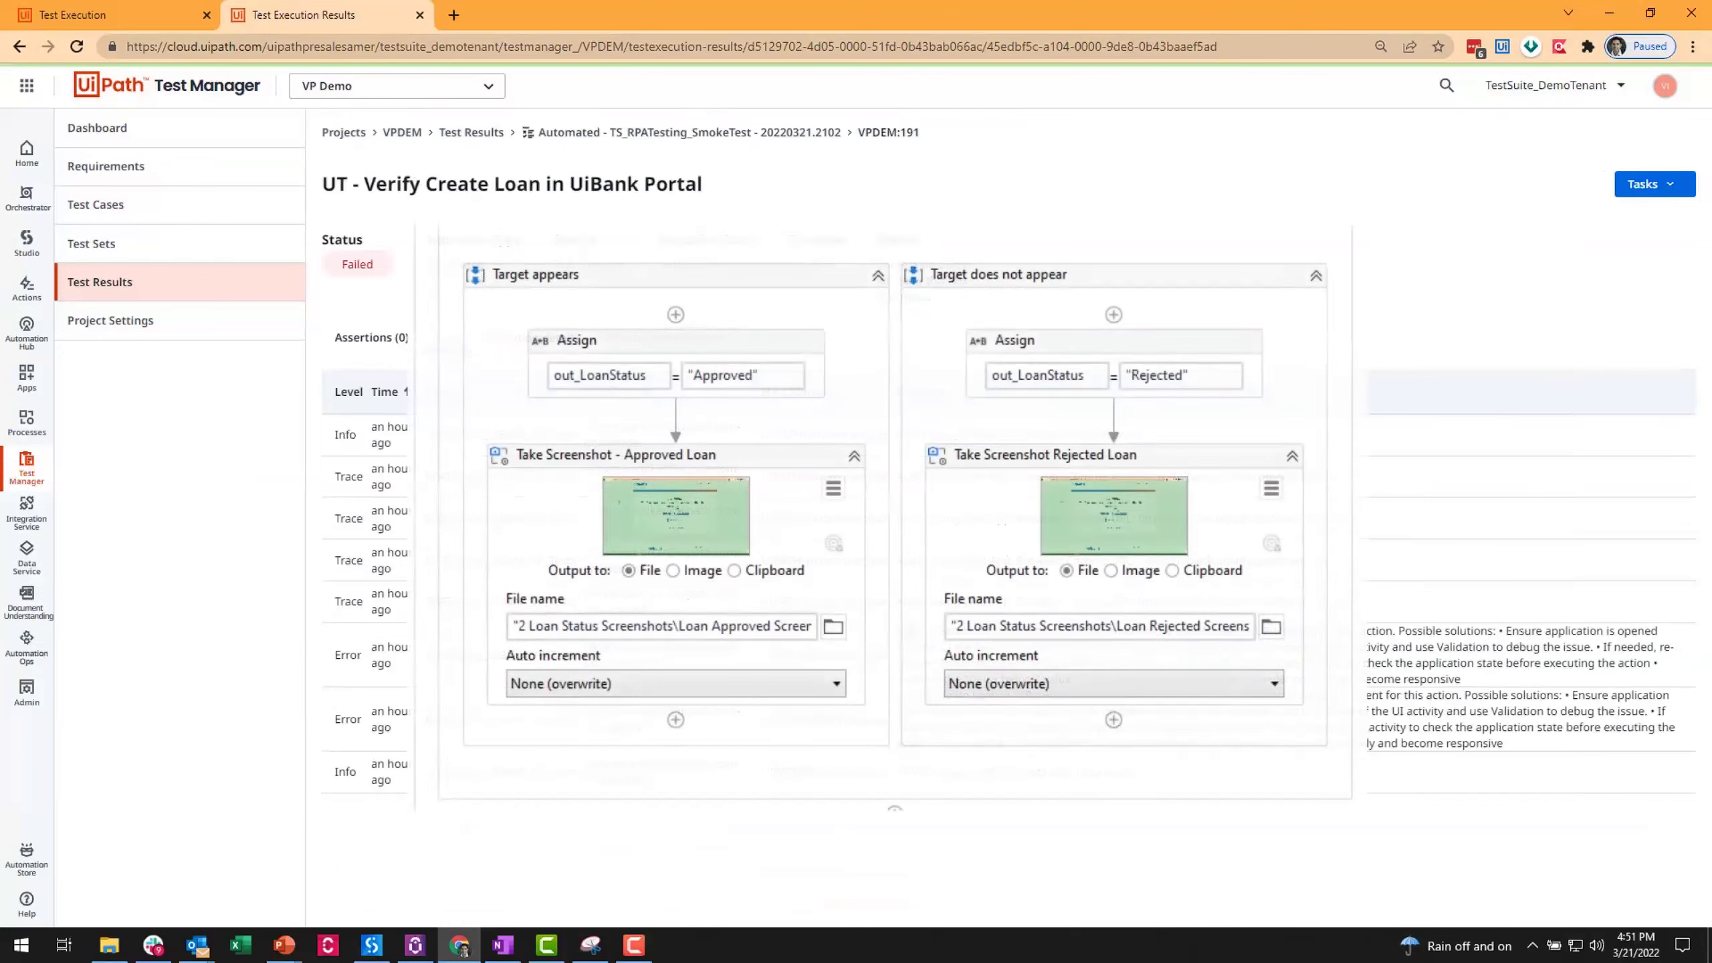
mouse_move(1188, 570)
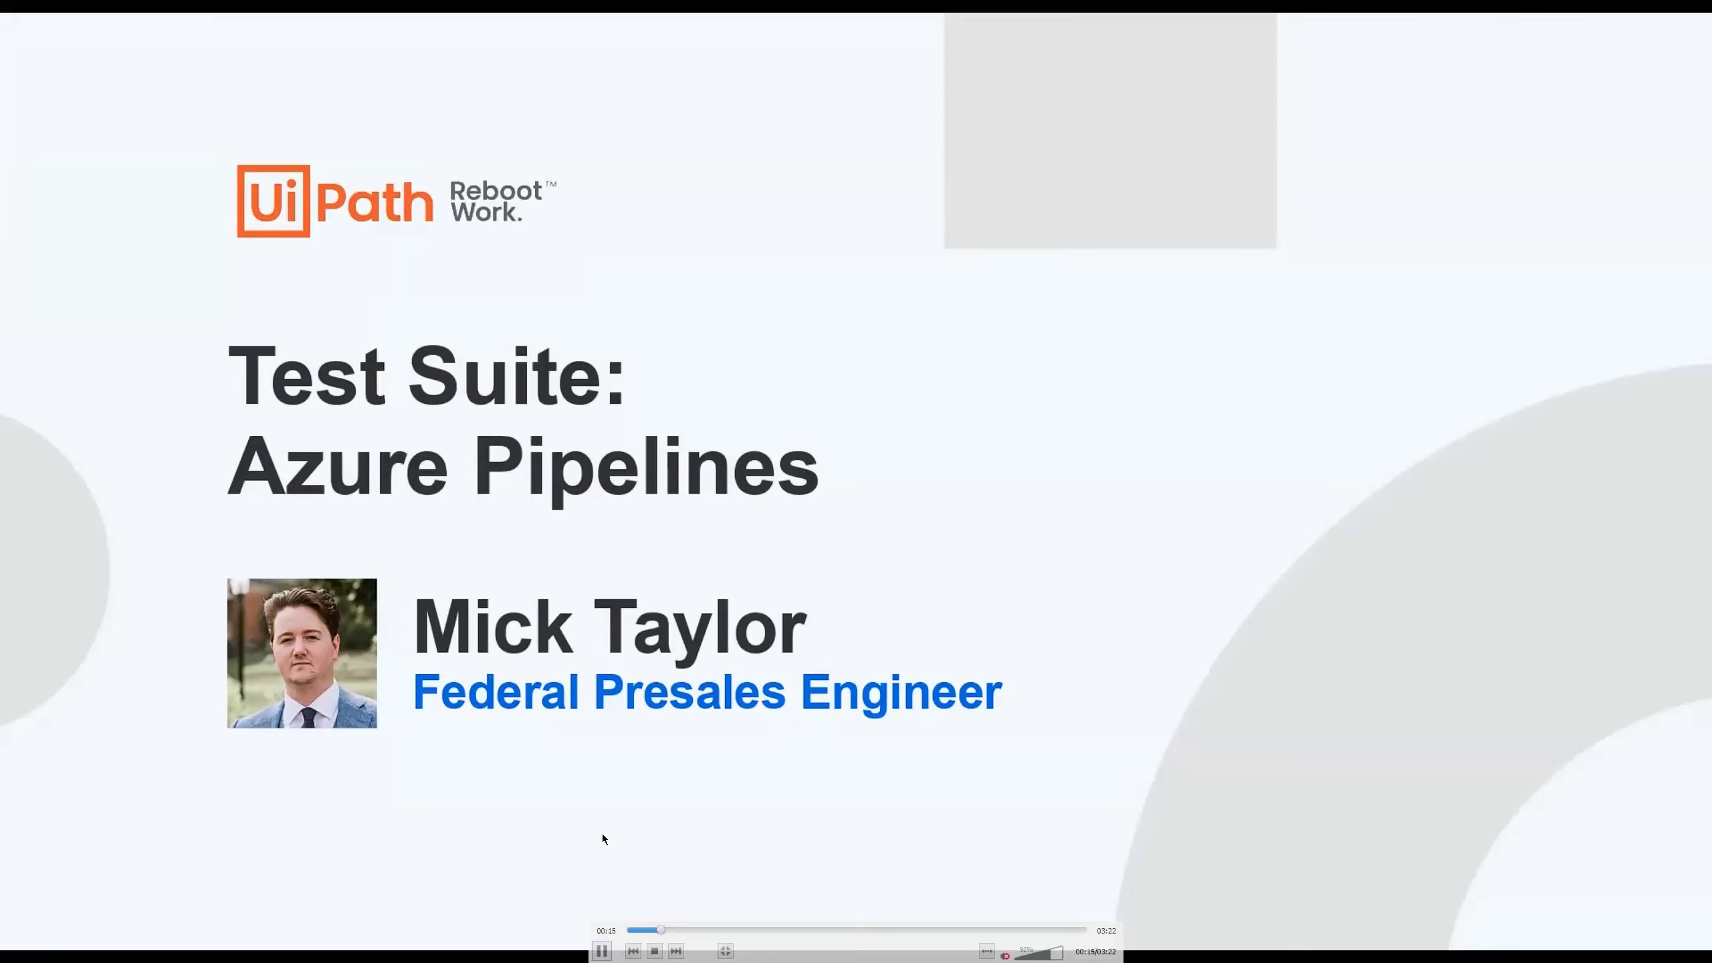
- In the media player, skip past the Azure Pipelines demo video's title and view the MICK-51 requirement with its linked test MICK-52
click(671, 931)
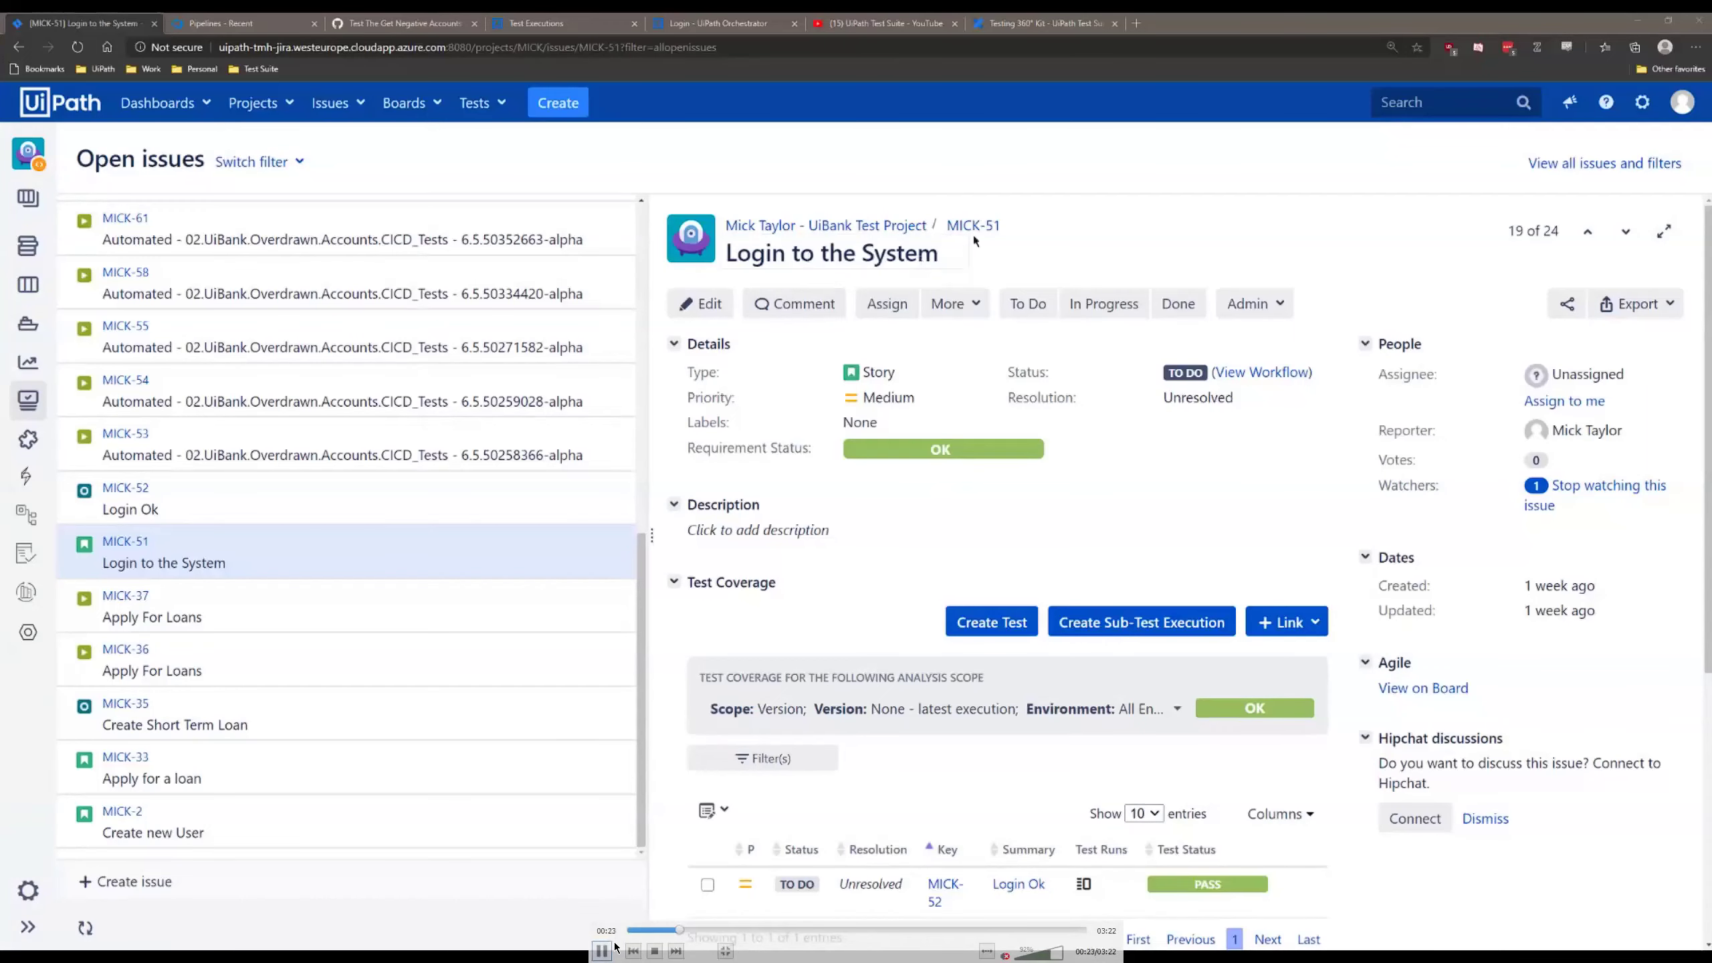
click(602, 950)
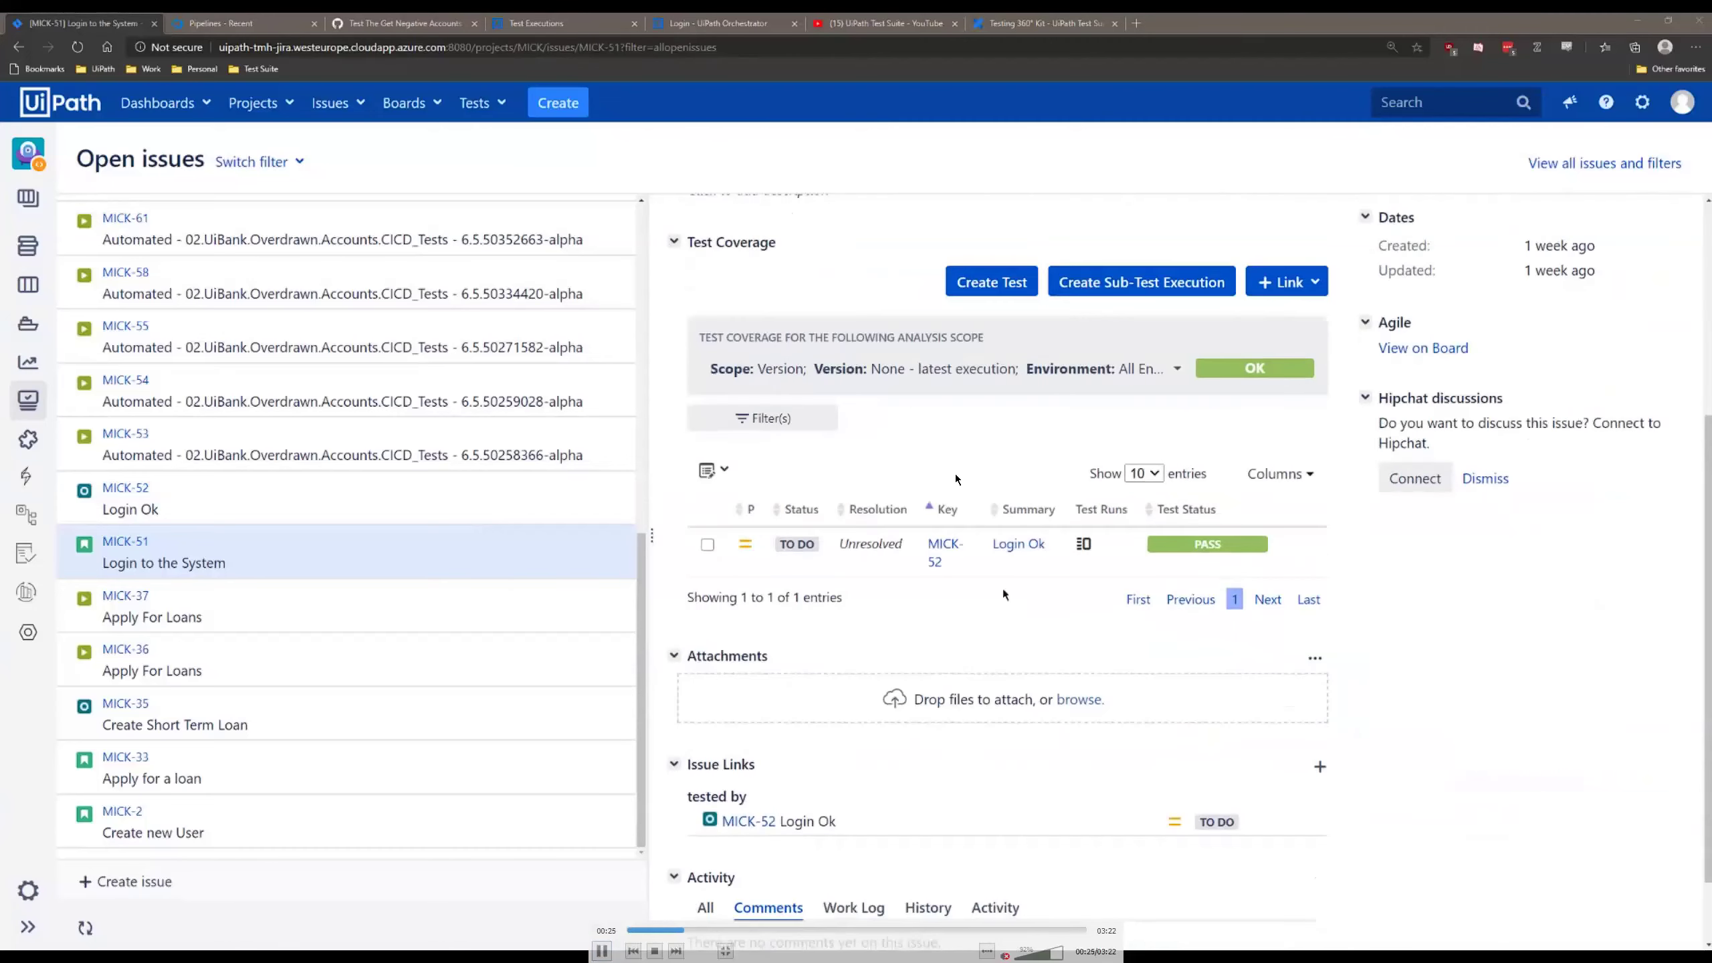
click(946, 544)
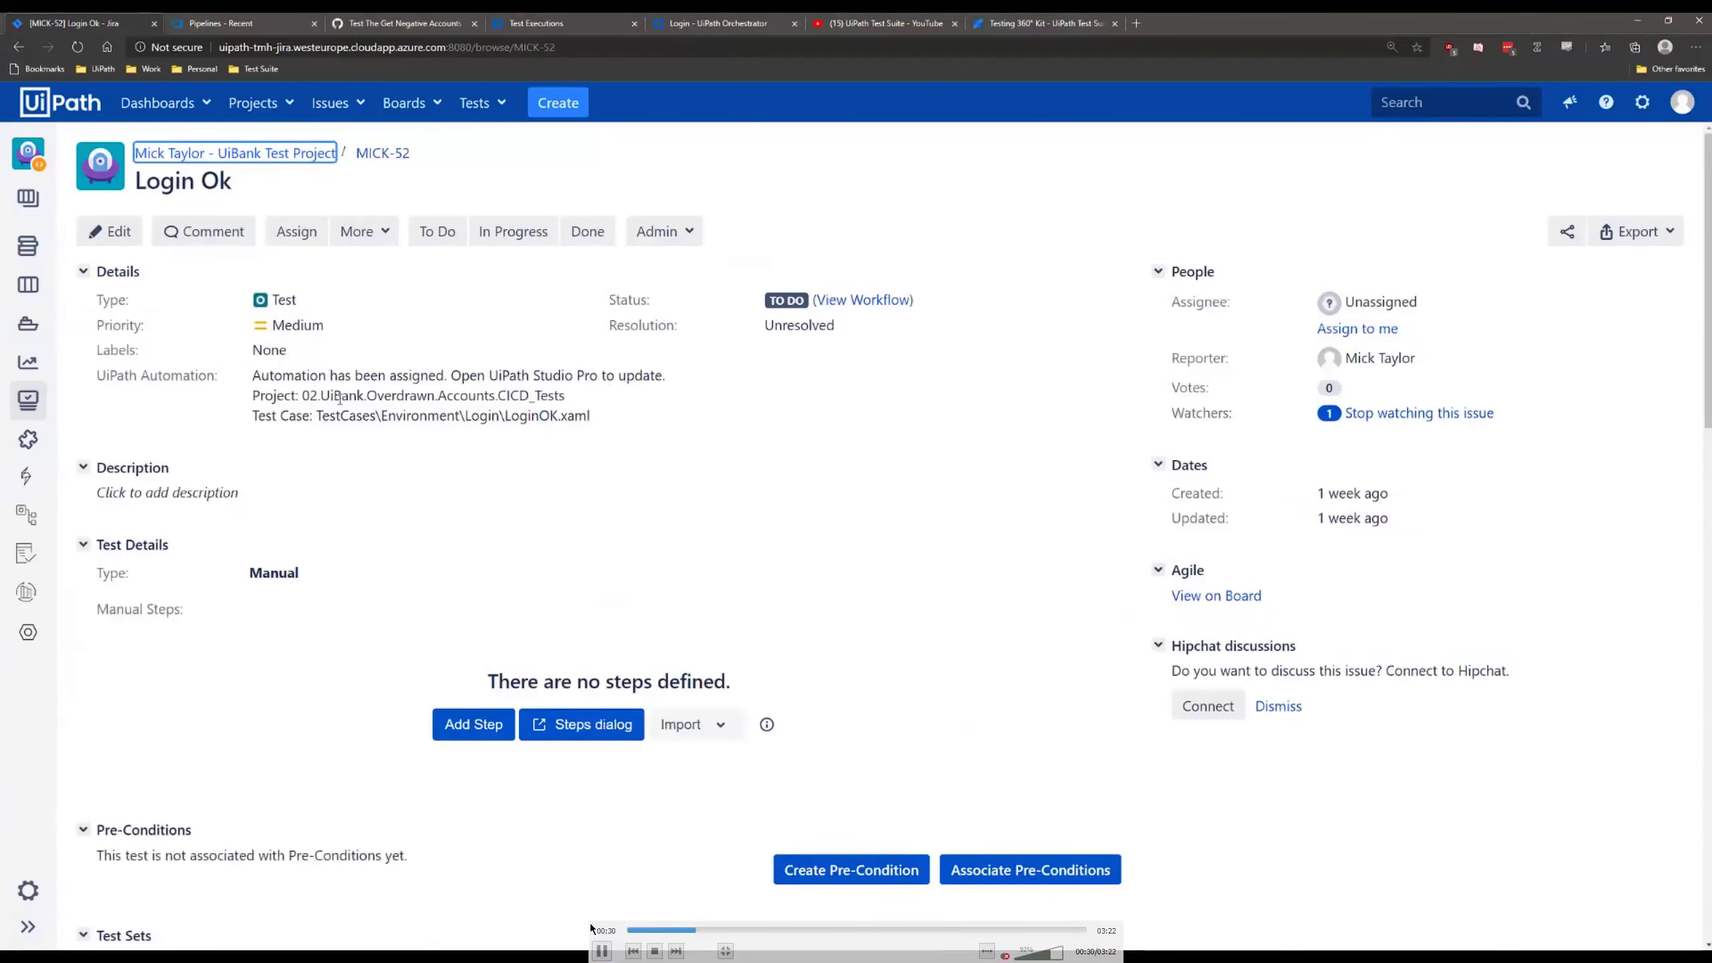
- Pause and resume the demo video to examine the Login Ok test's automation details and the commit of the login test case
click(602, 949)
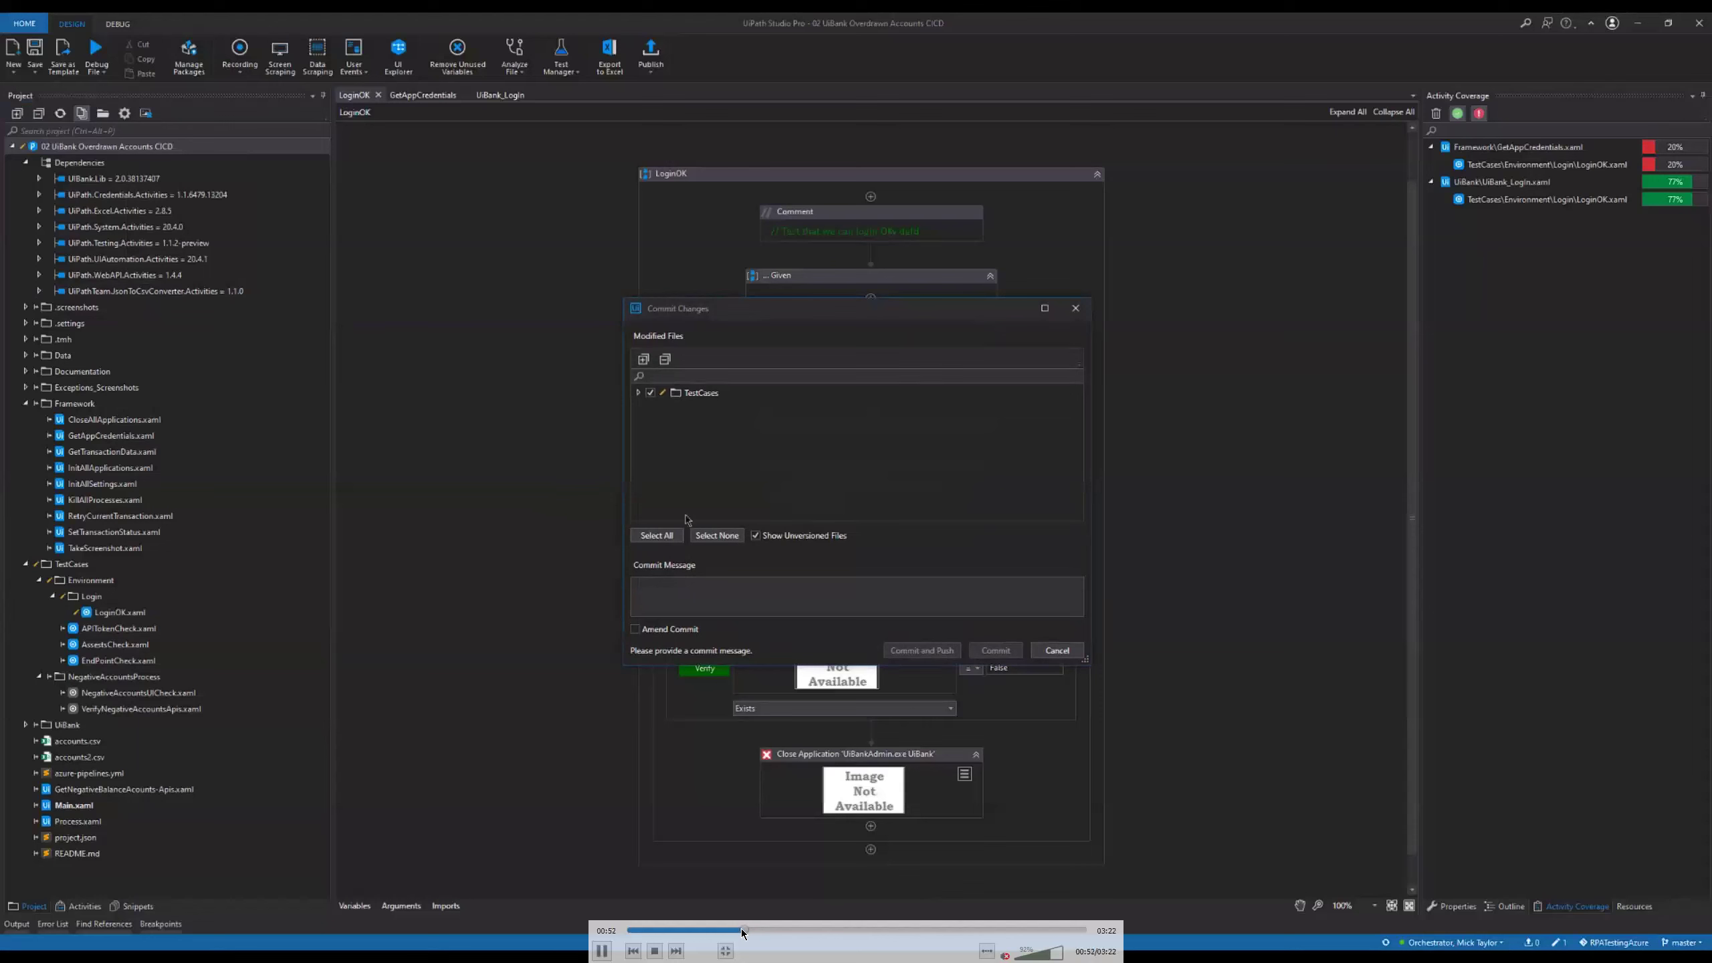
click(600, 949)
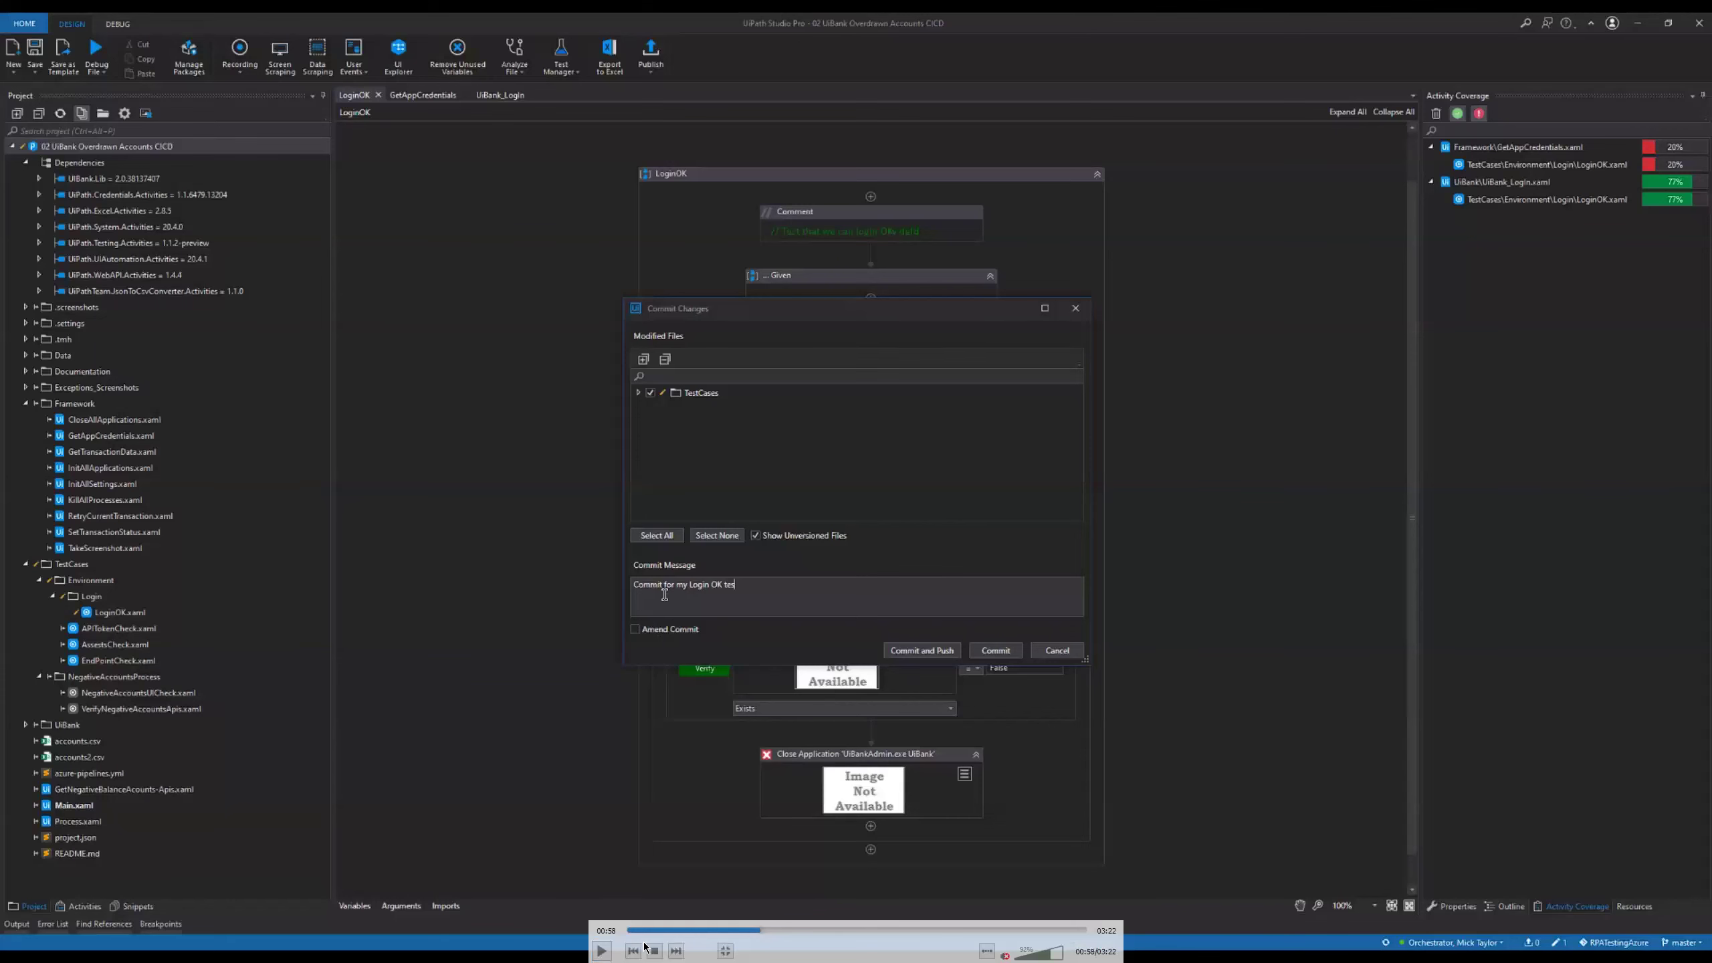
click(601, 950)
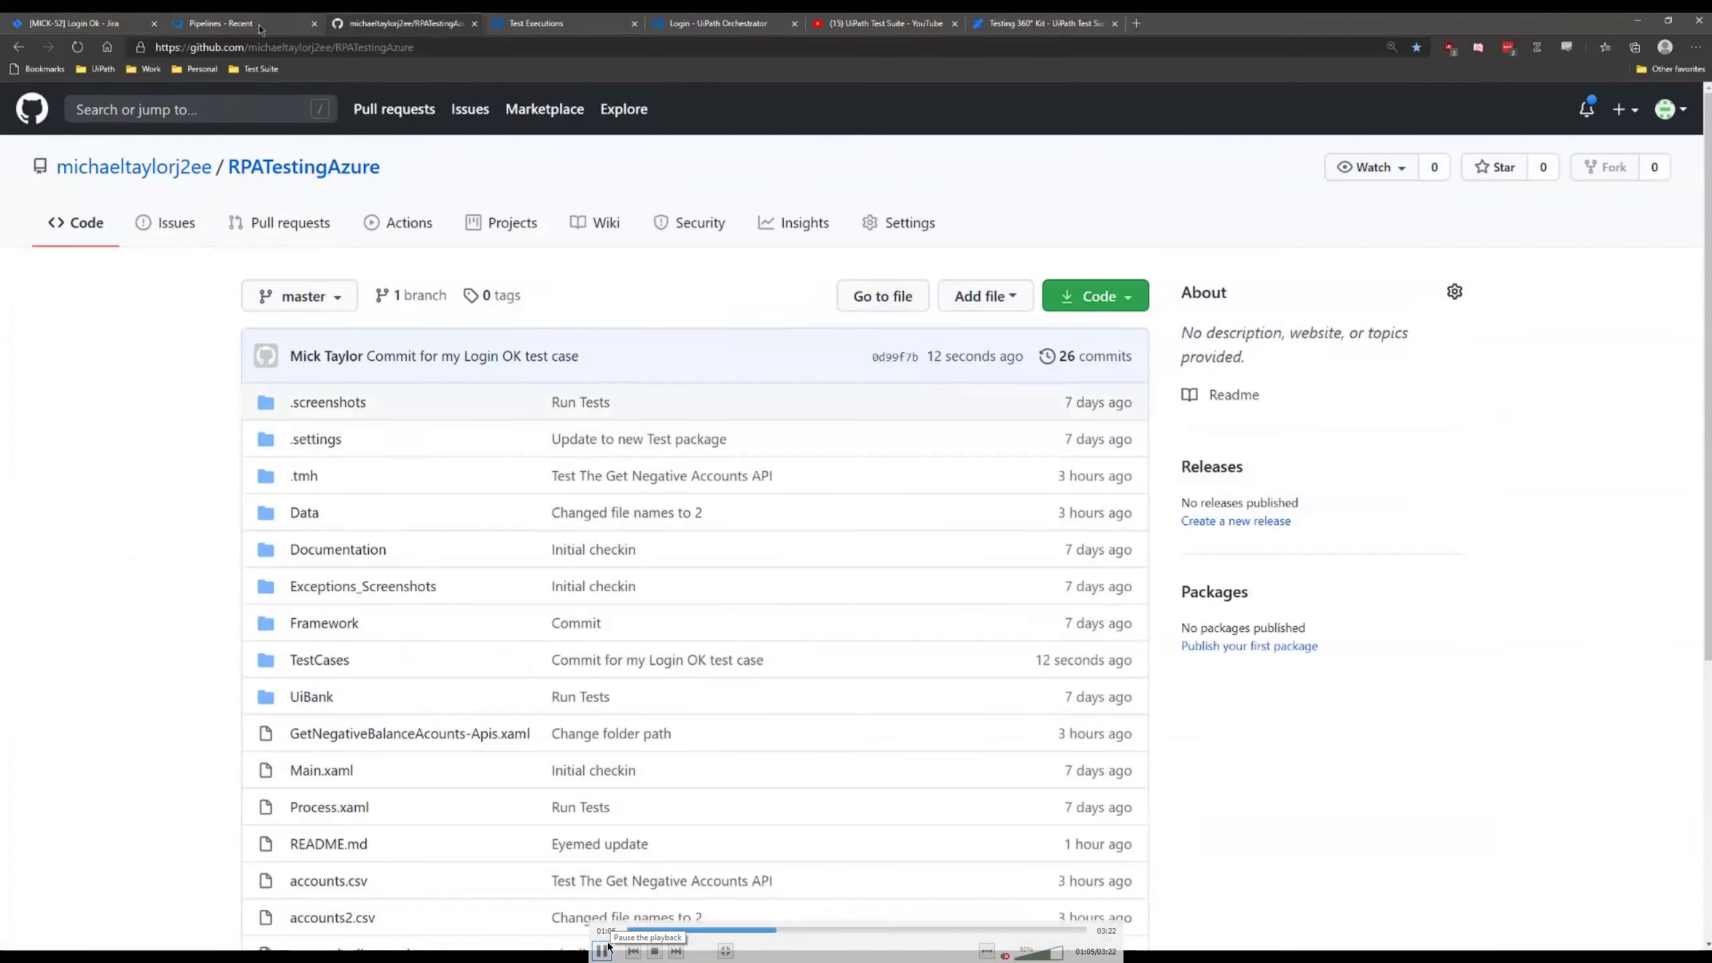
- Lower the demo video's playback speed to 1.50x and resume it around the Azure DevOps Pipelines page
click(601, 949)
click(778, 930)
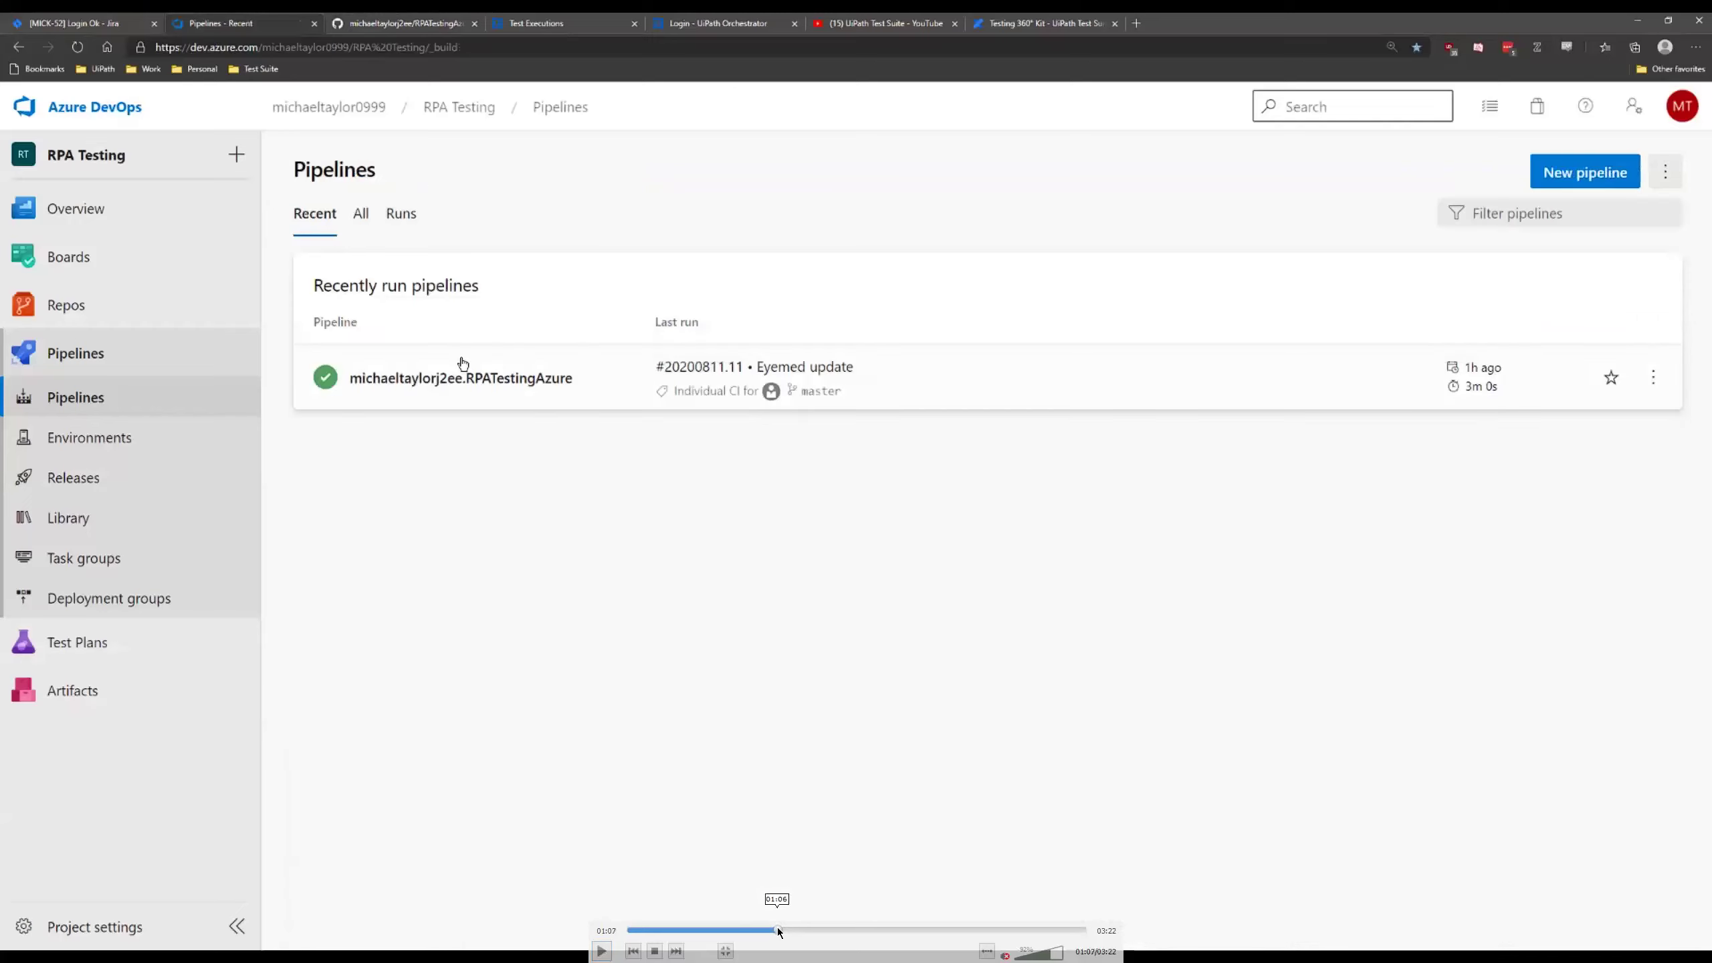
right_click(788, 693)
mouse_move(854, 849)
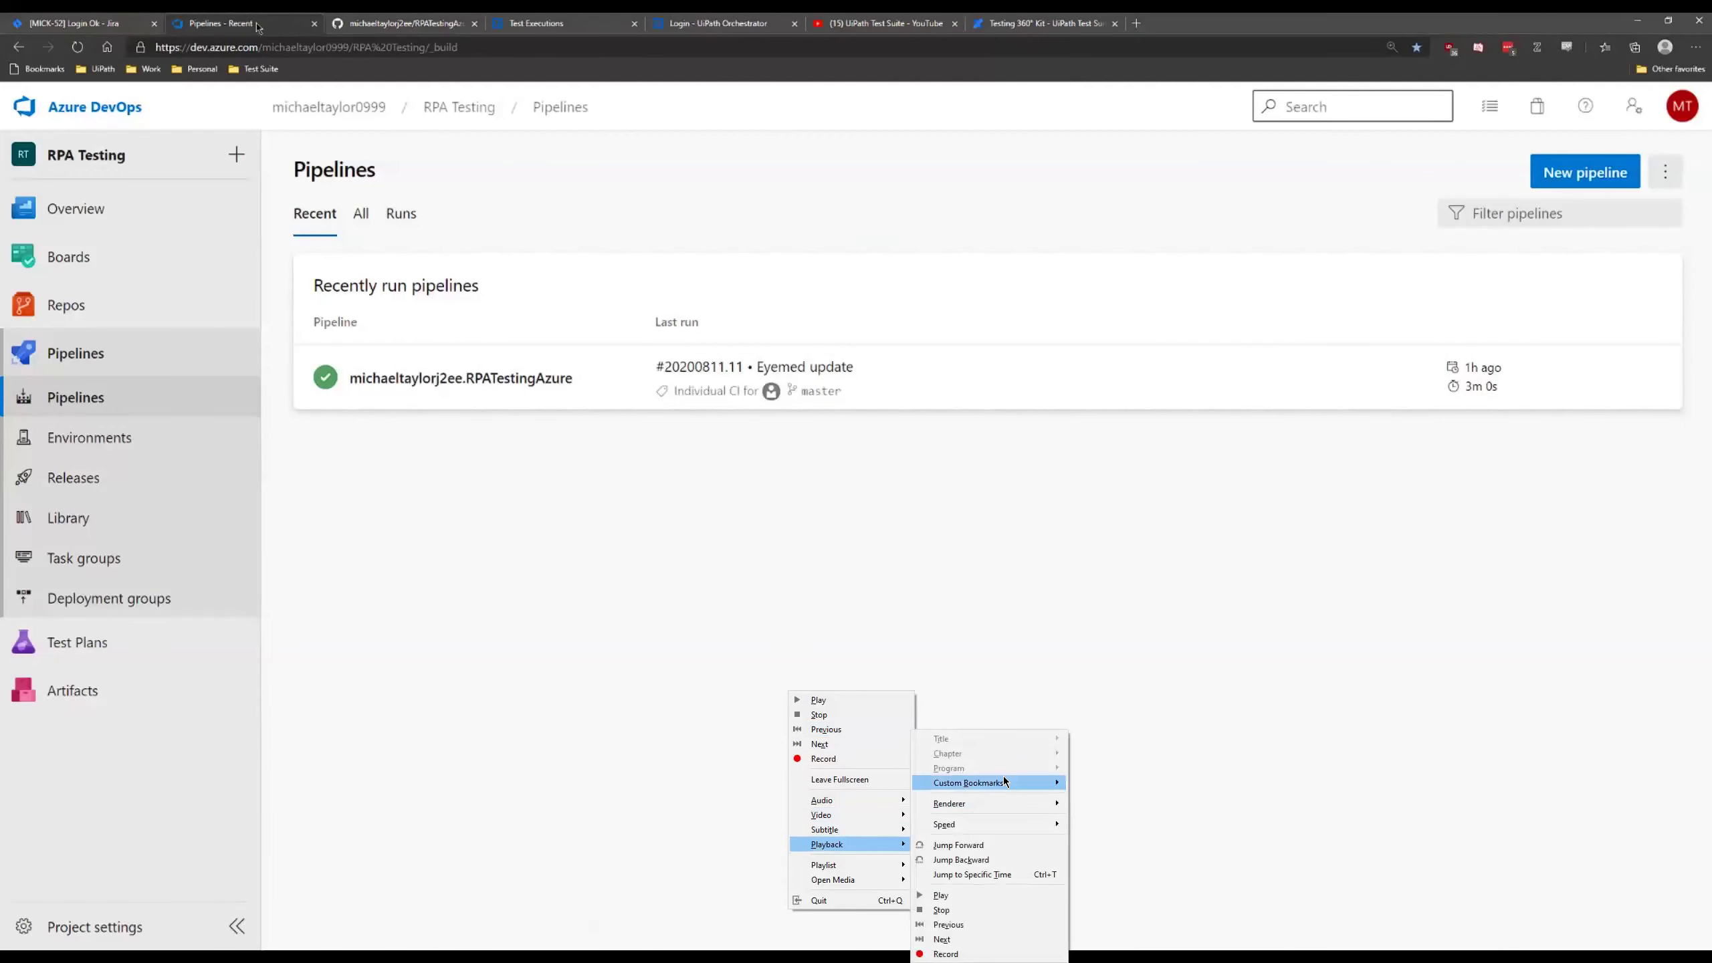
mouse_move(984, 824)
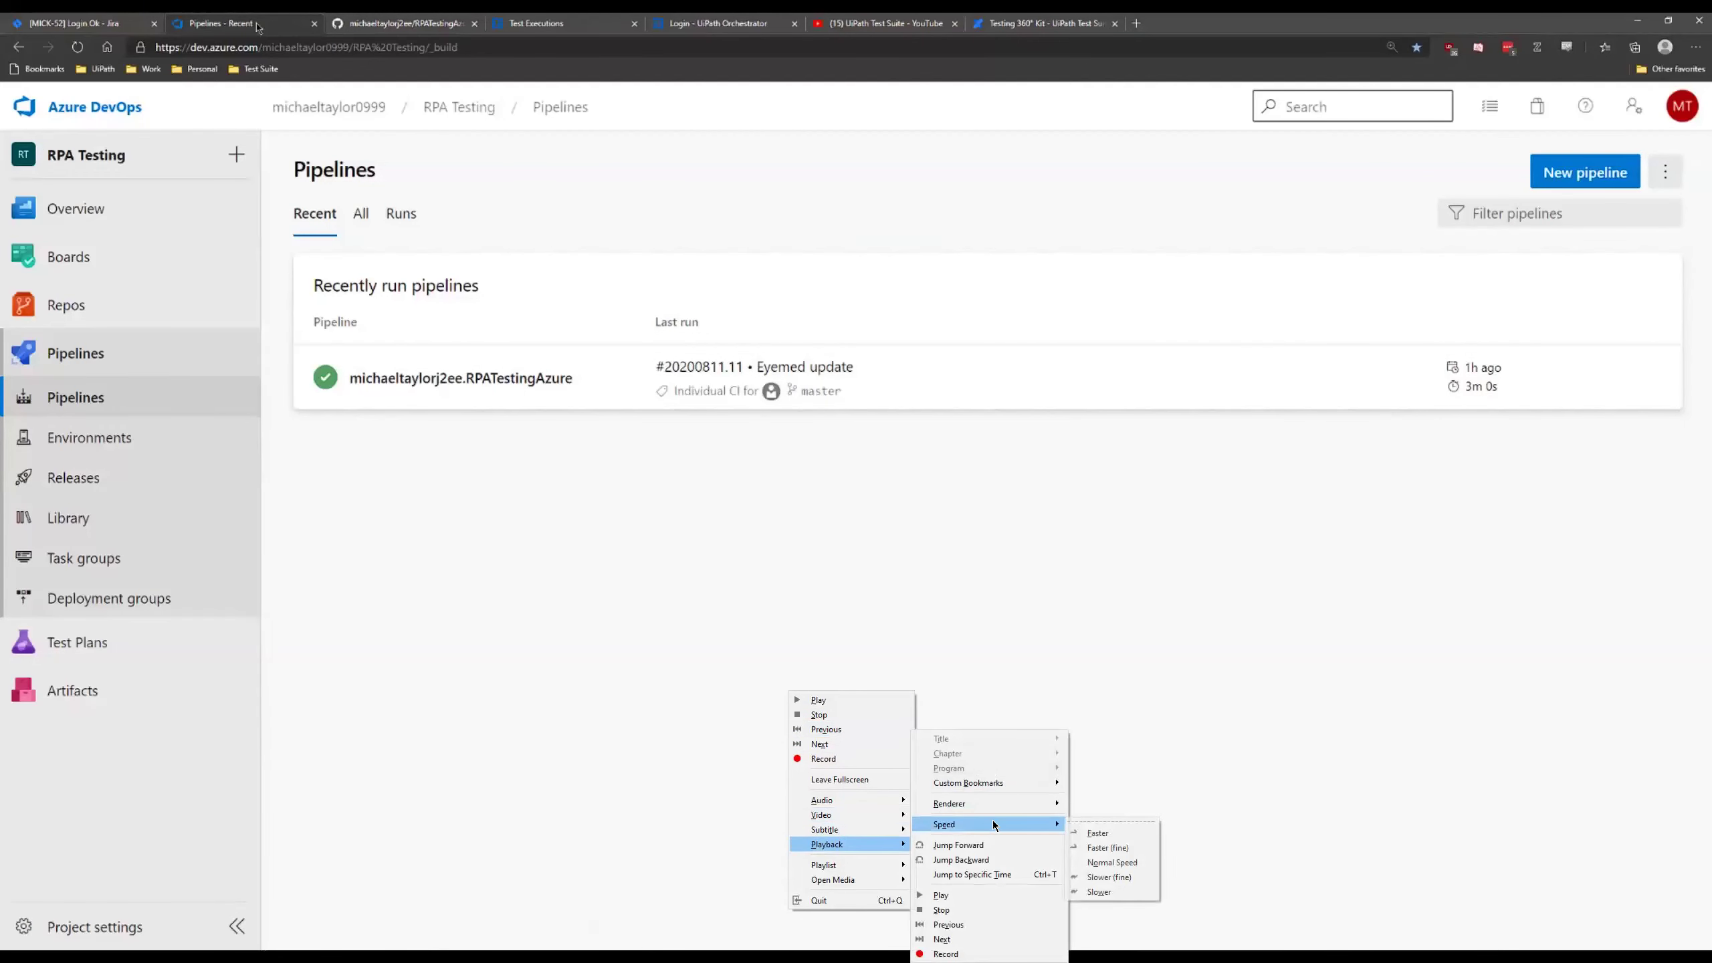
click(1115, 891)
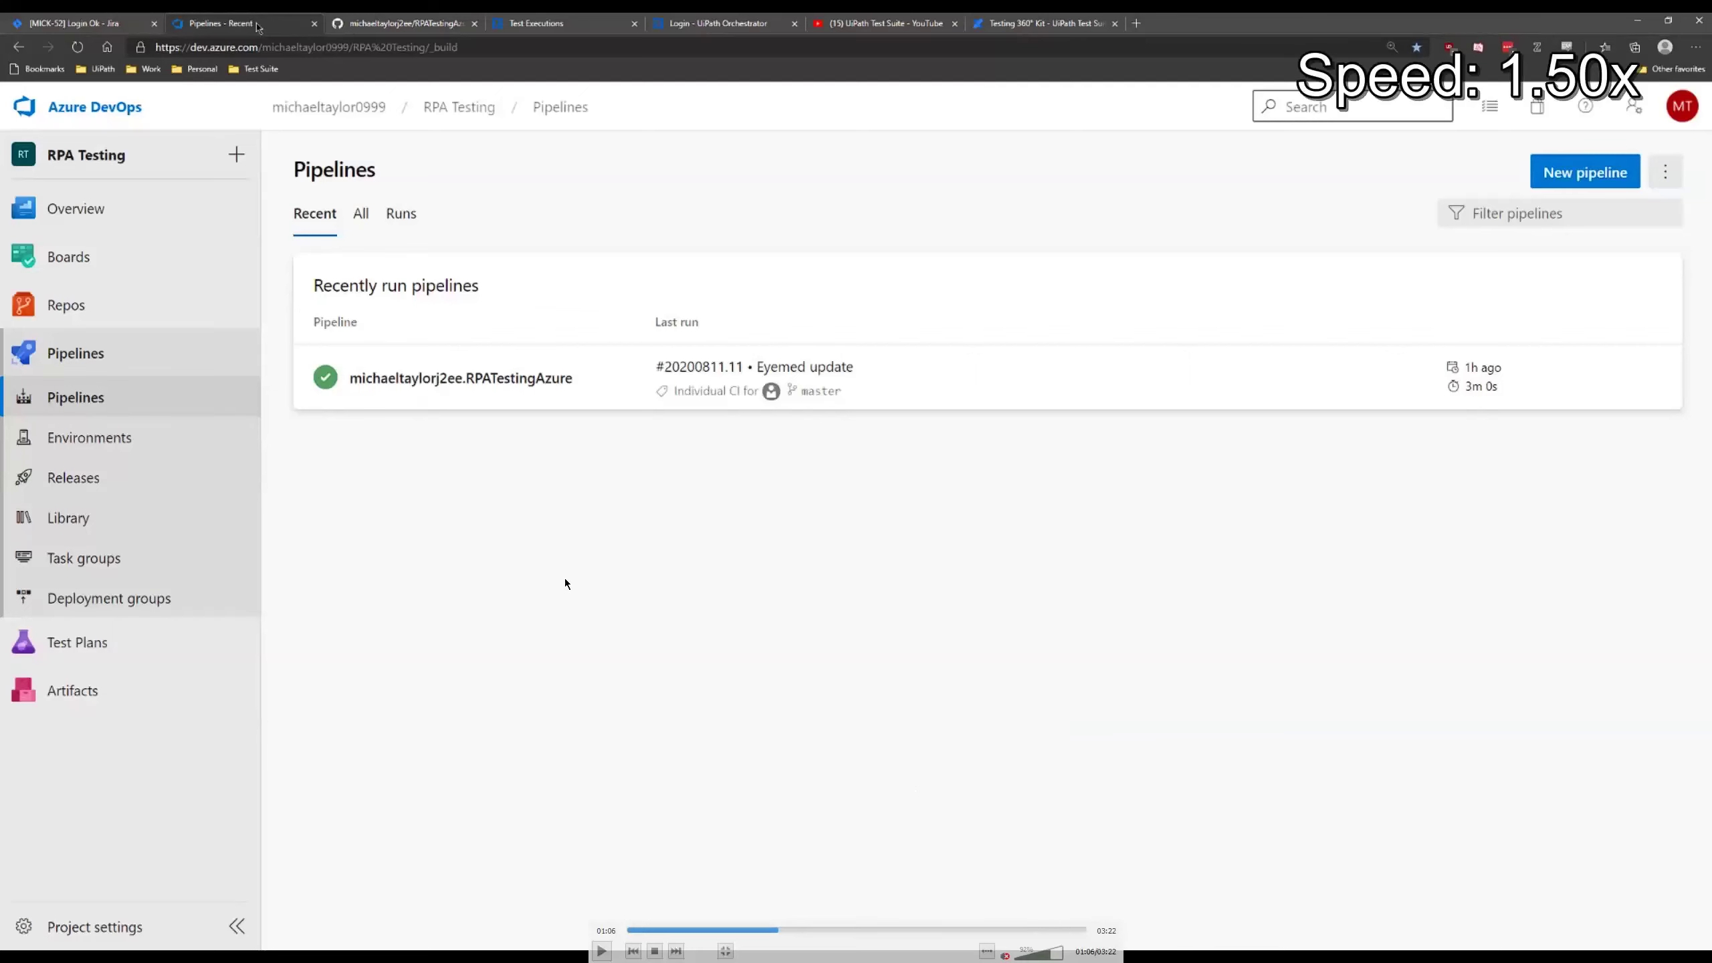
click(766, 929)
click(603, 949)
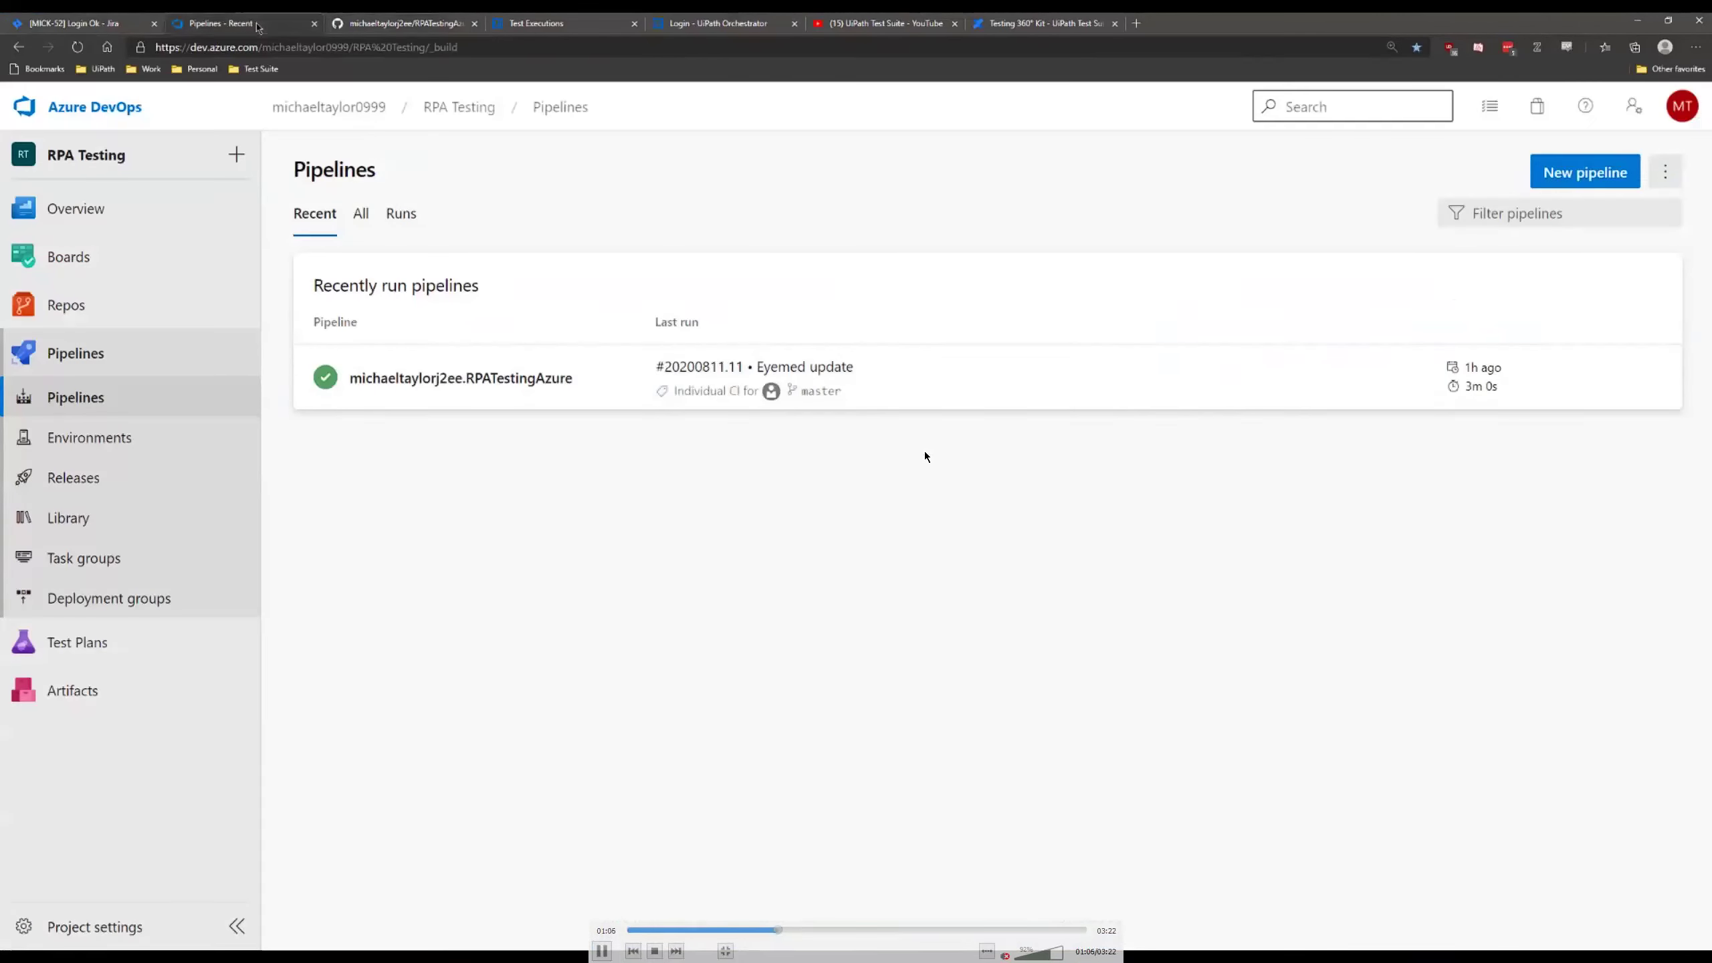
- Rewind the demo video to 01:05 at the RPATestingAzure repository and resume playback
key(space)
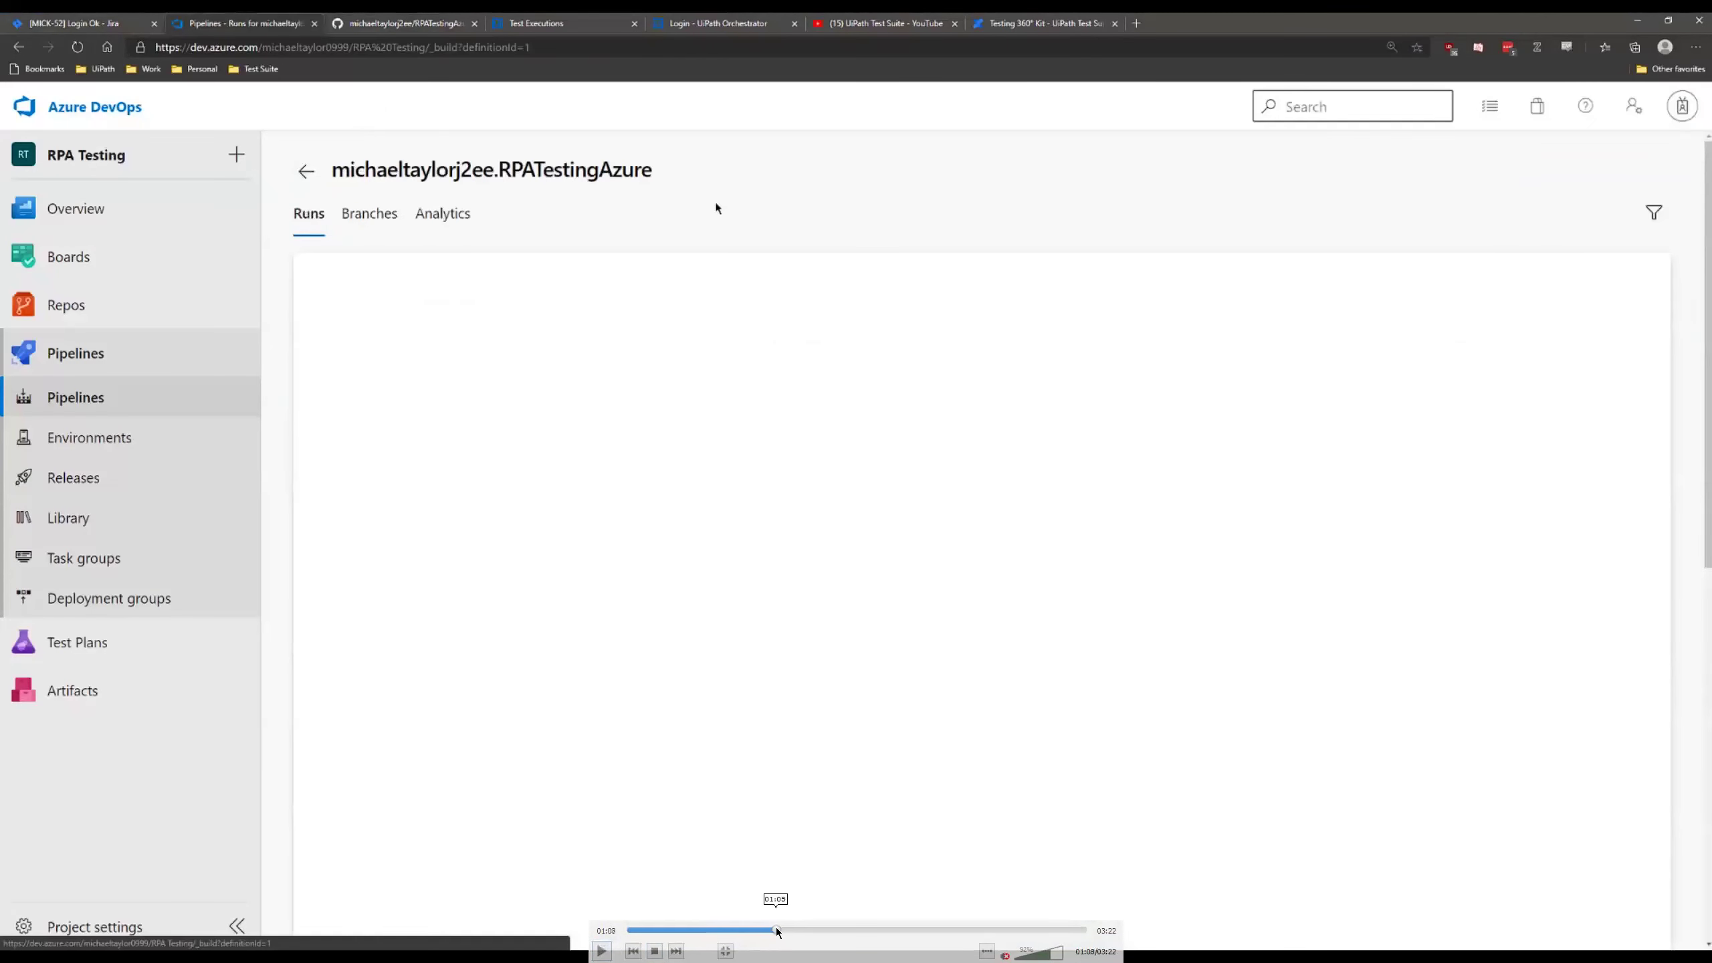
click(776, 931)
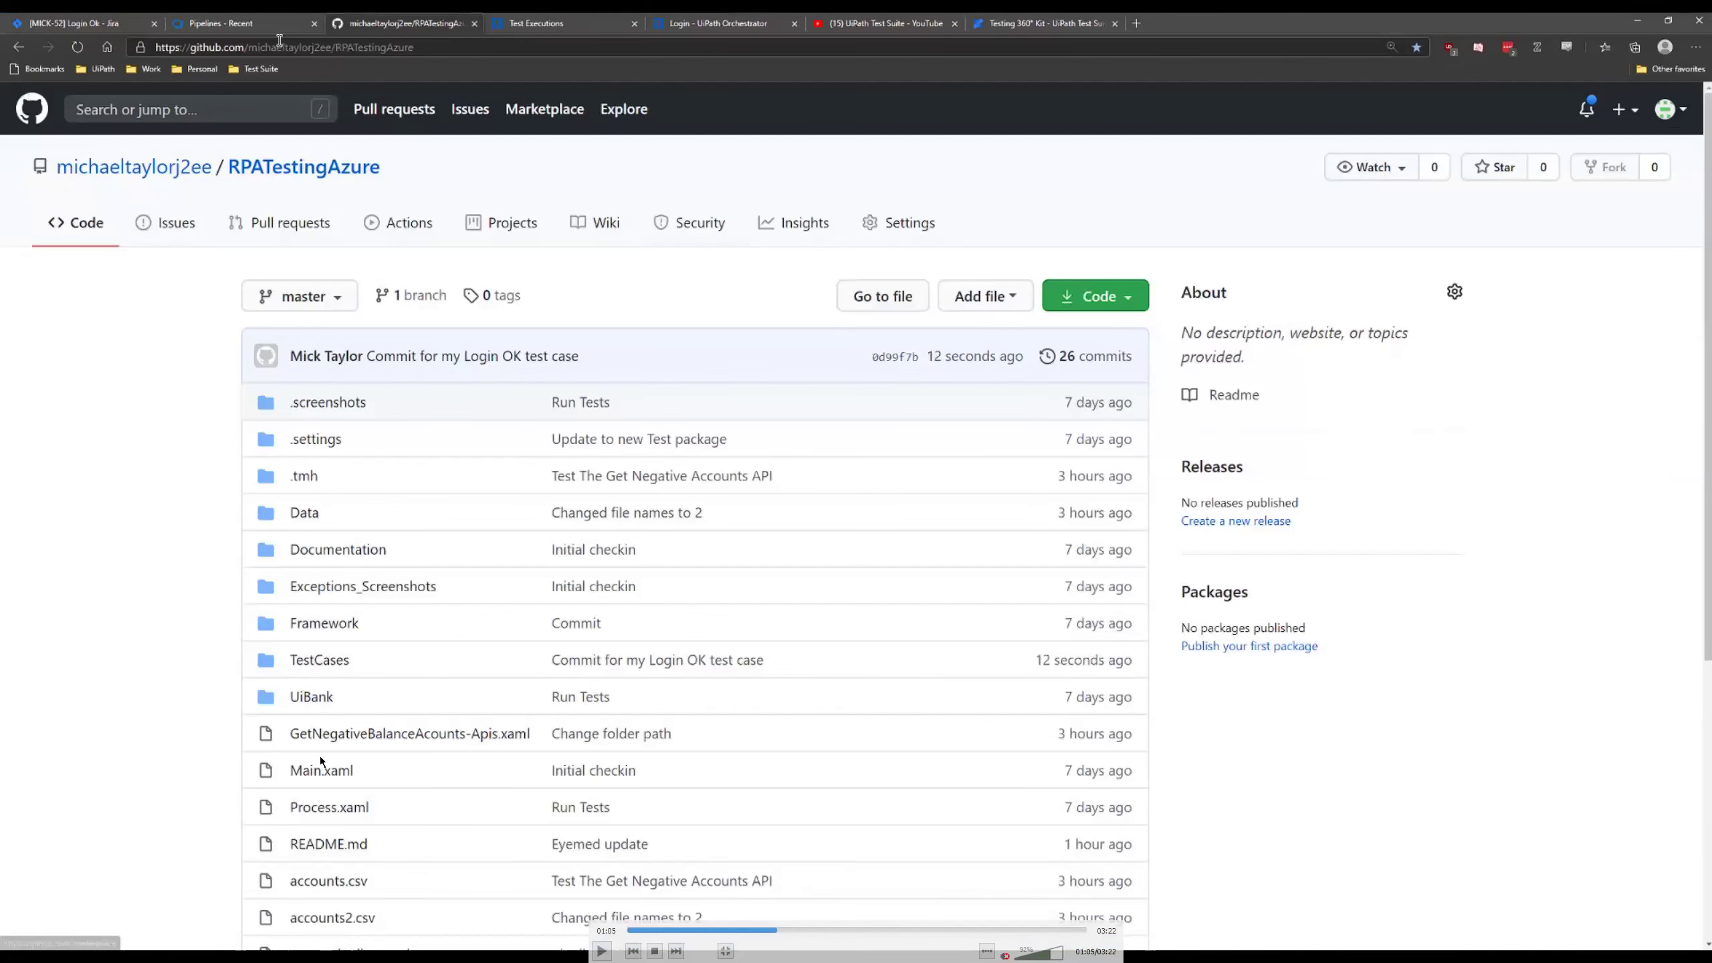
click(602, 951)
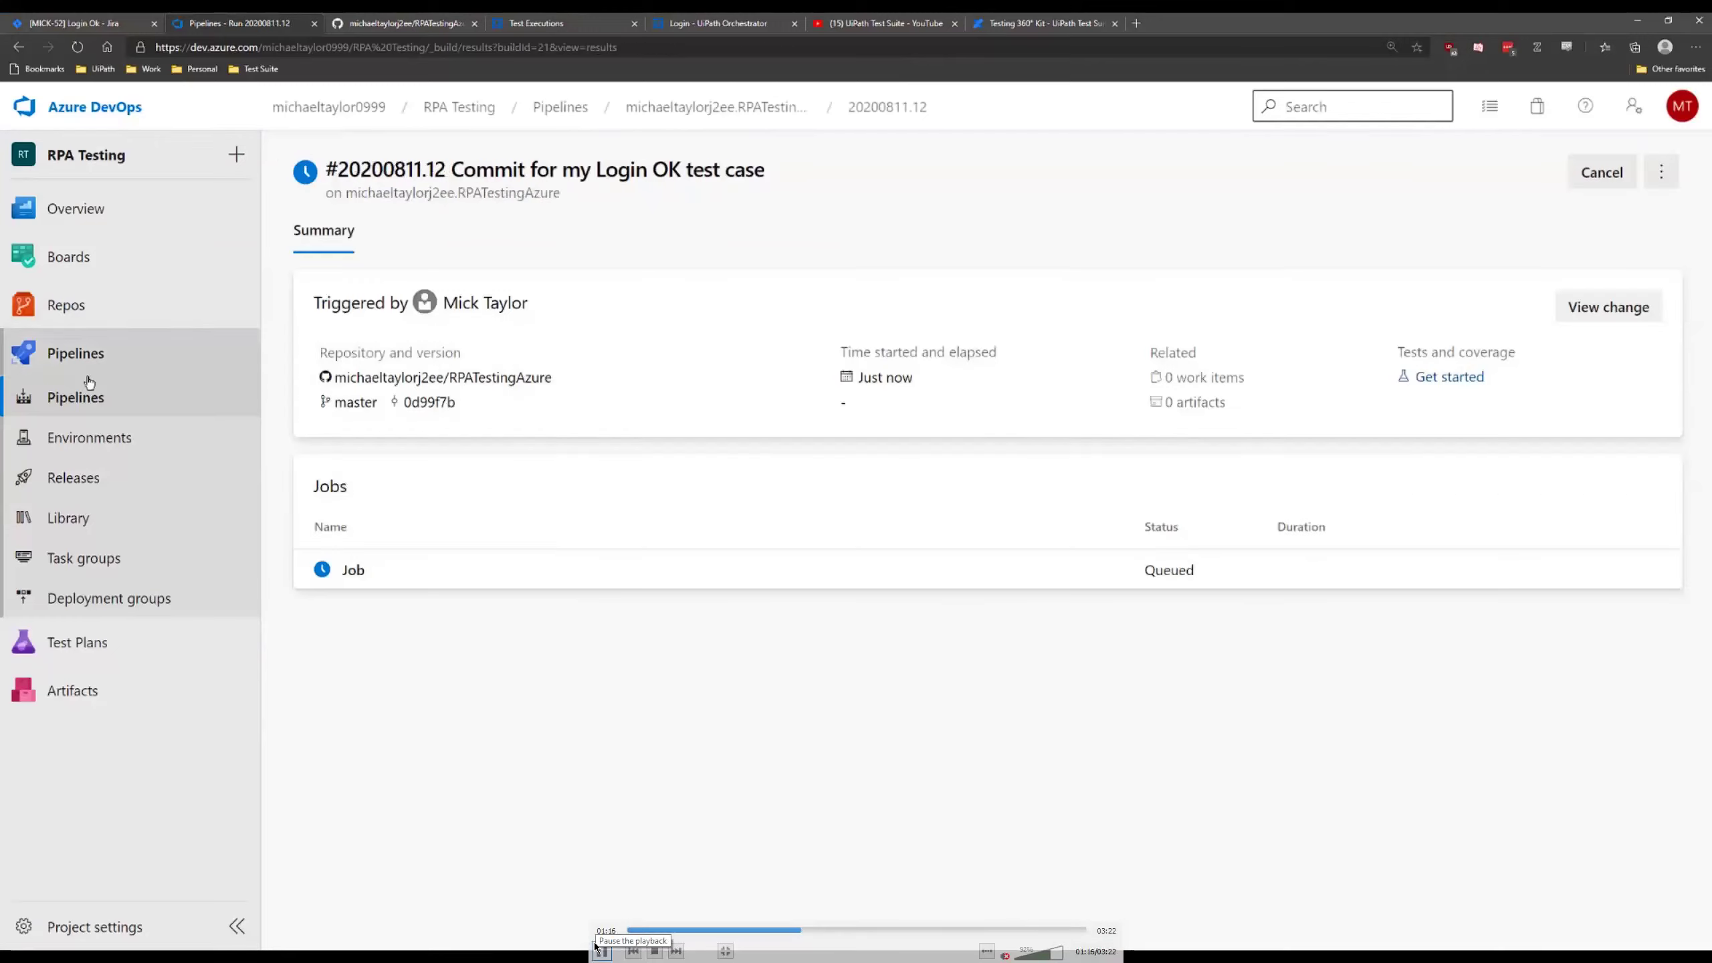
- Pause and resume the demo video to examine the azure-pipelines.yml definition and the UiPath tasks available for the pipeline
click(601, 948)
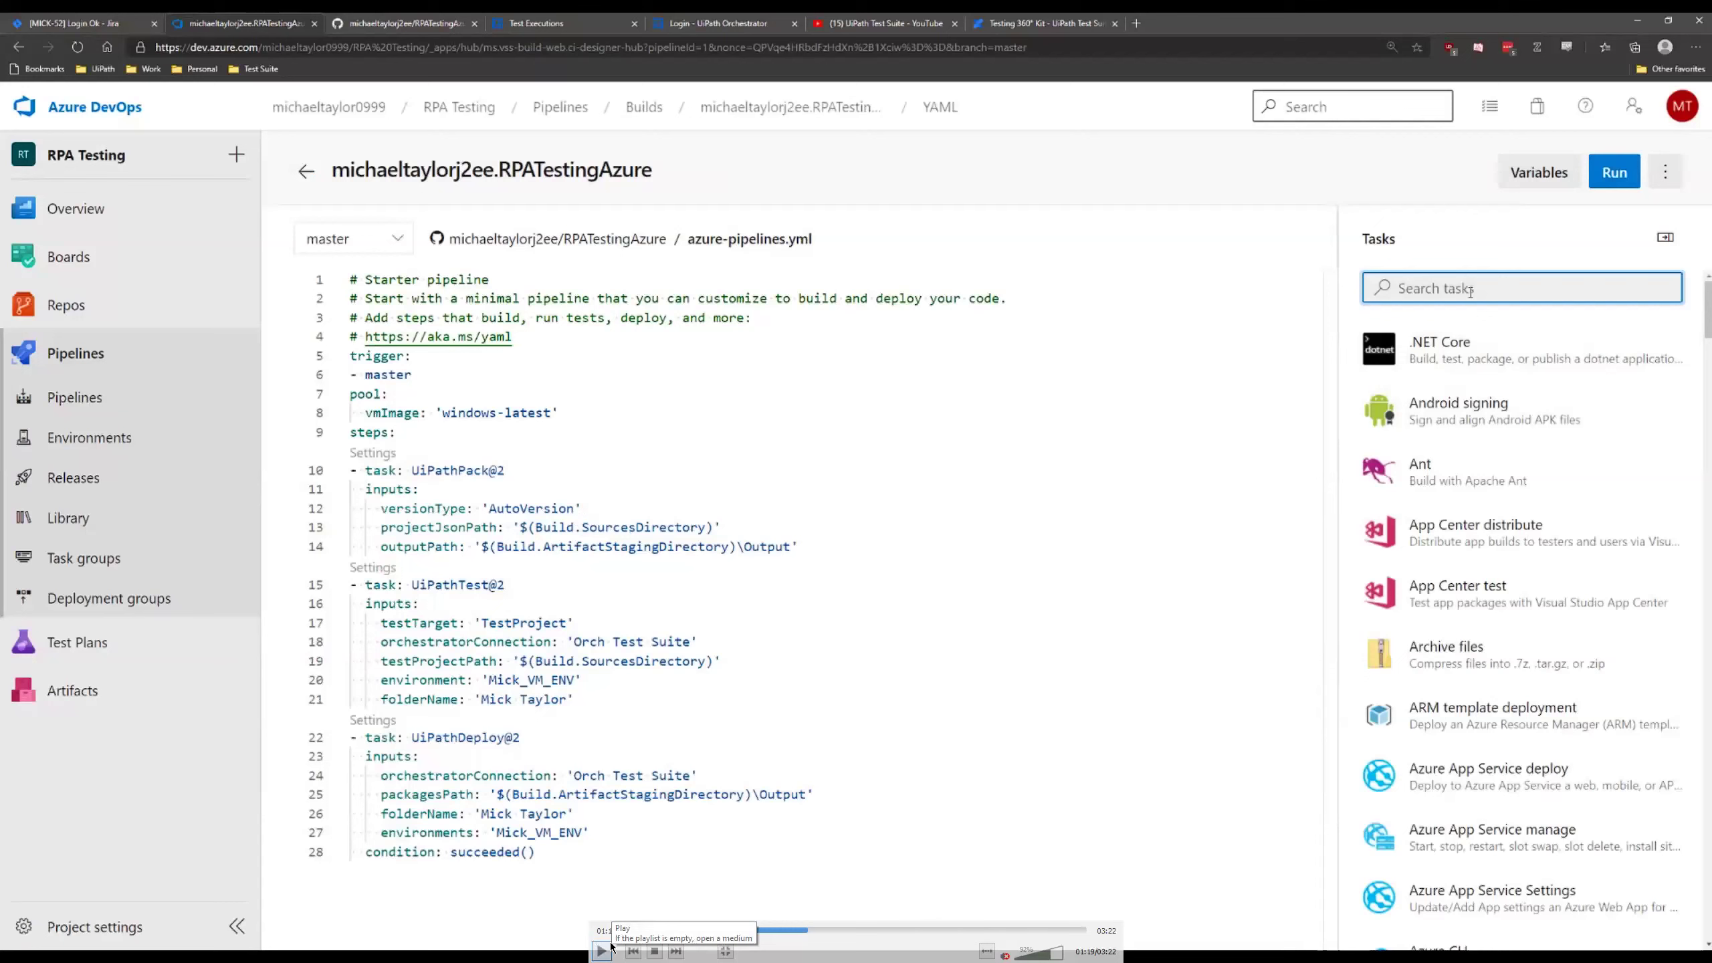
click(610, 947)
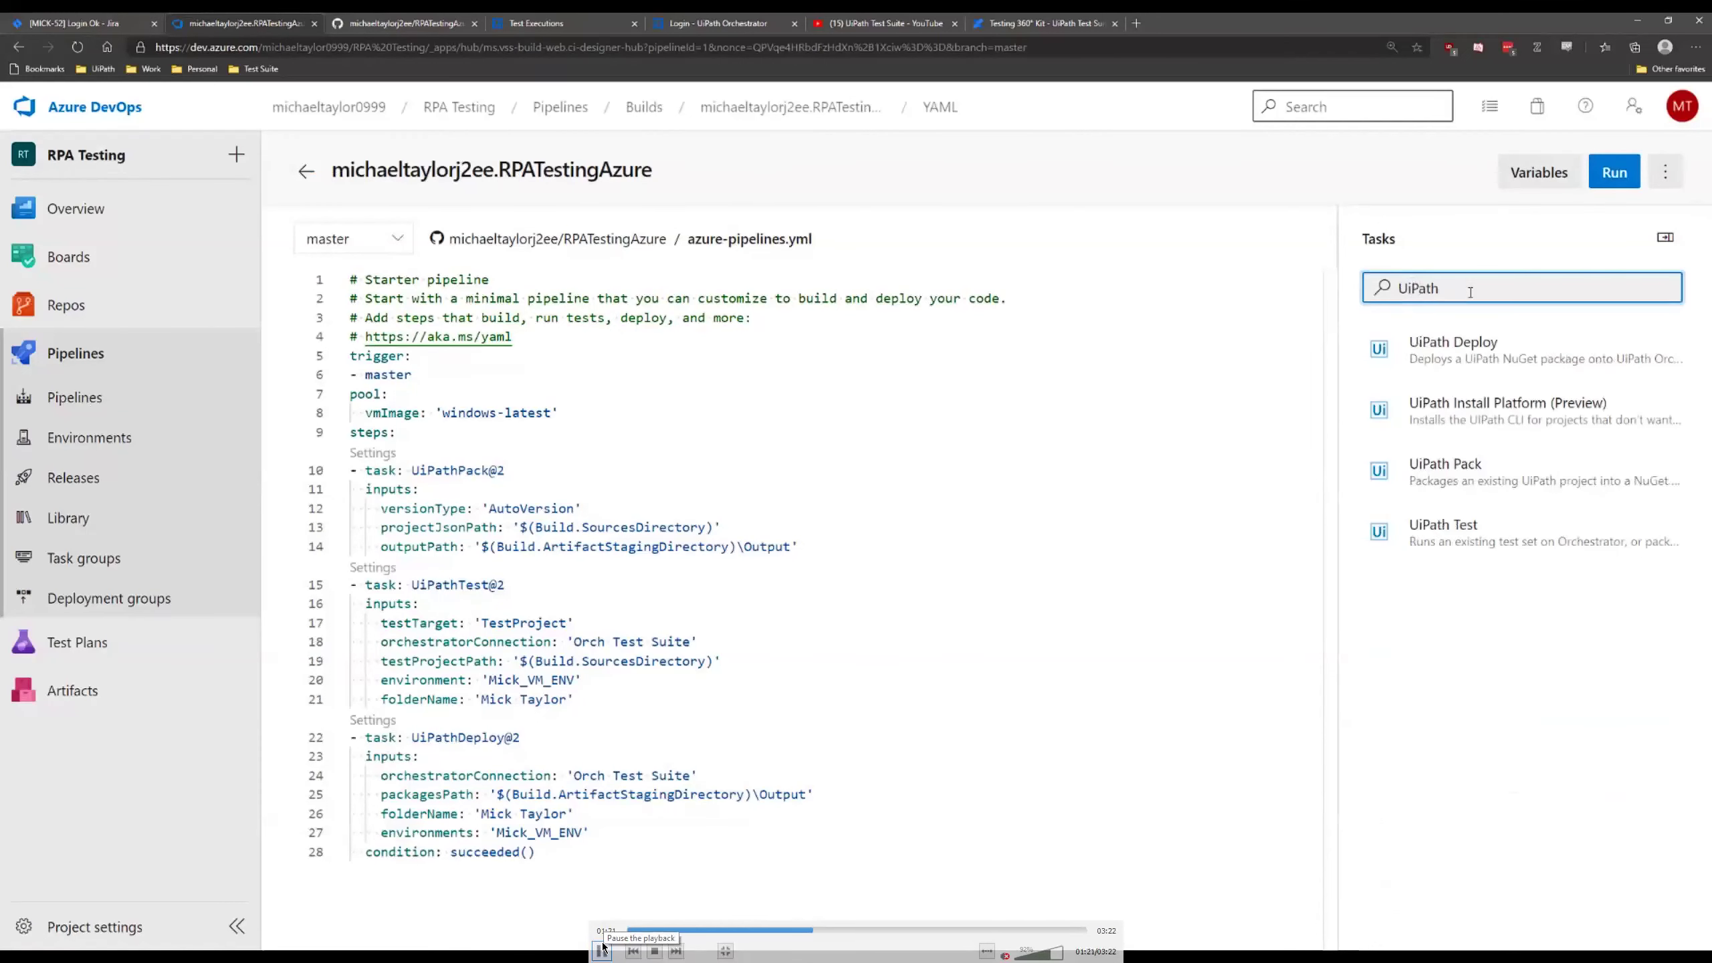
click(600, 947)
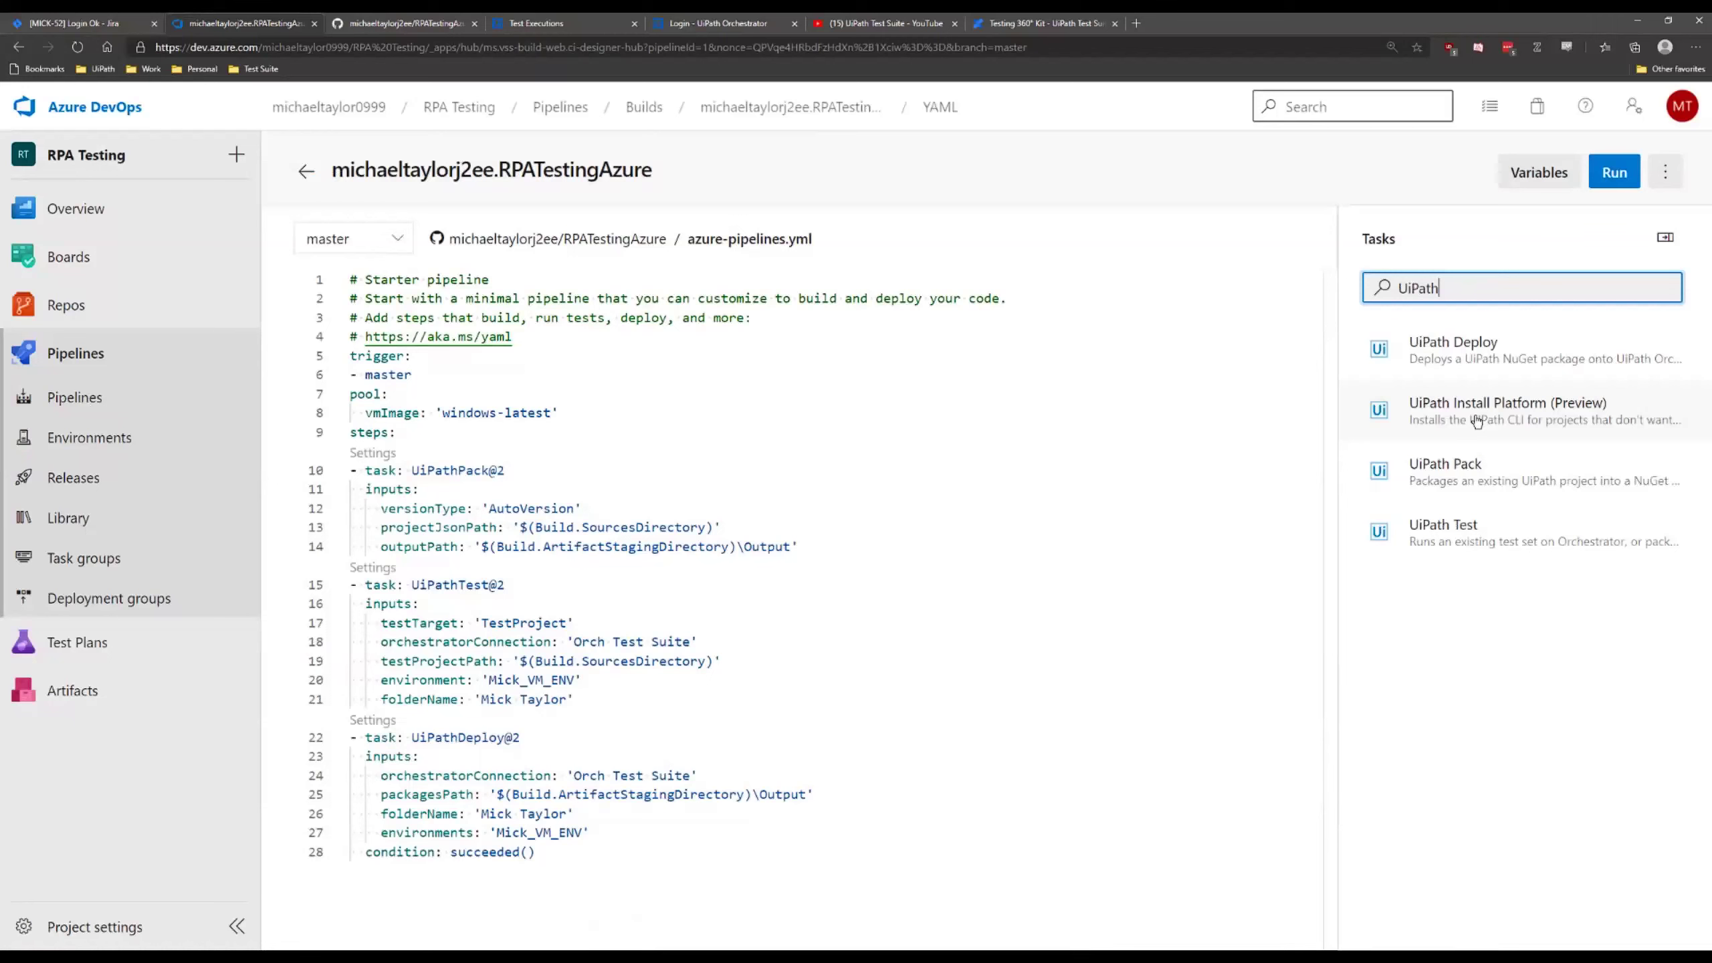
mouse_move(1678, 825)
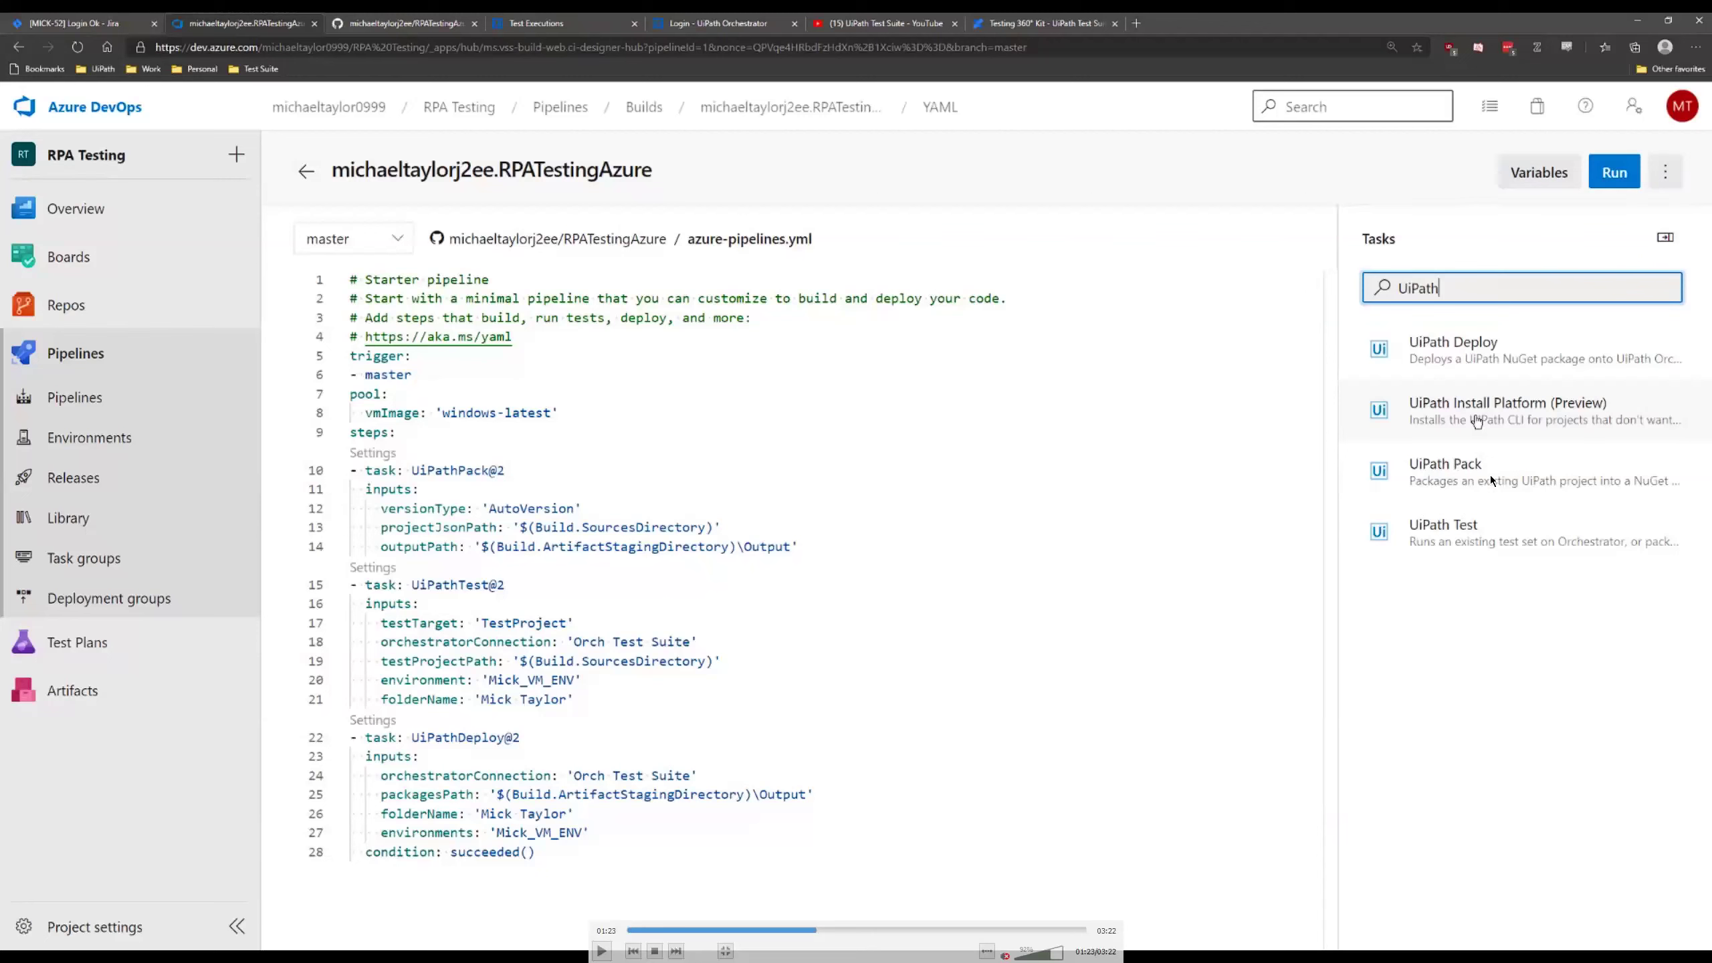
- Play the demo video on to the Login Ok test in Jira and rewind it to the job log of run #20200811.12
key(space)
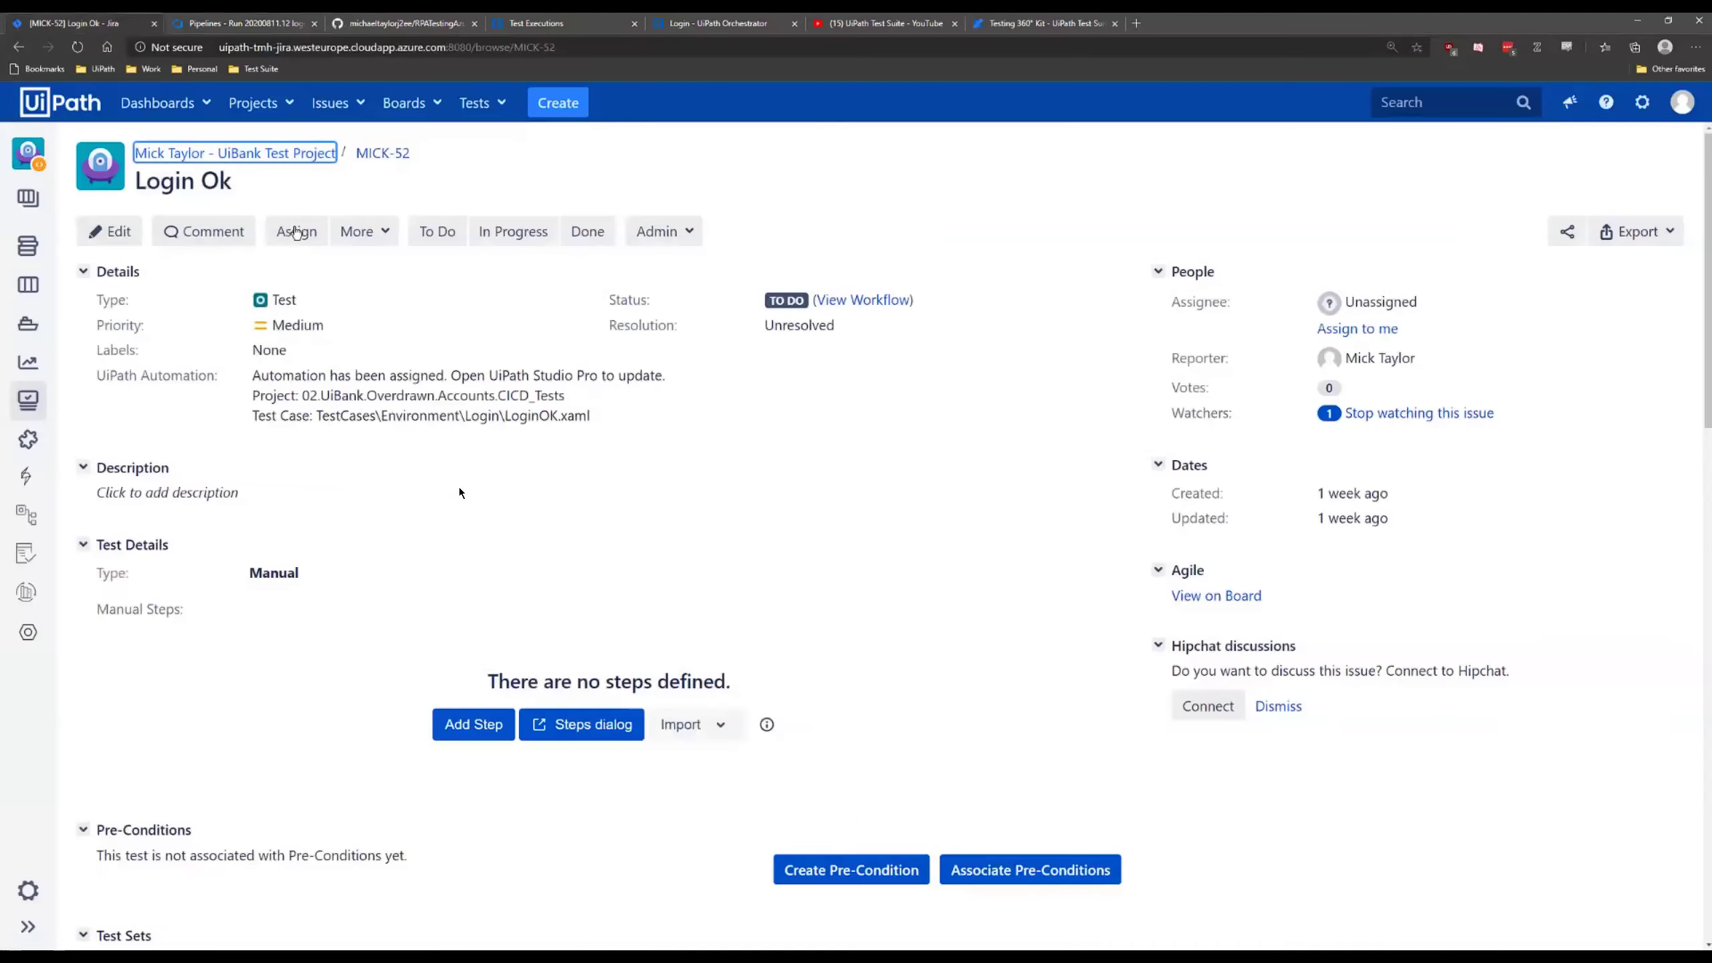
click(601, 951)
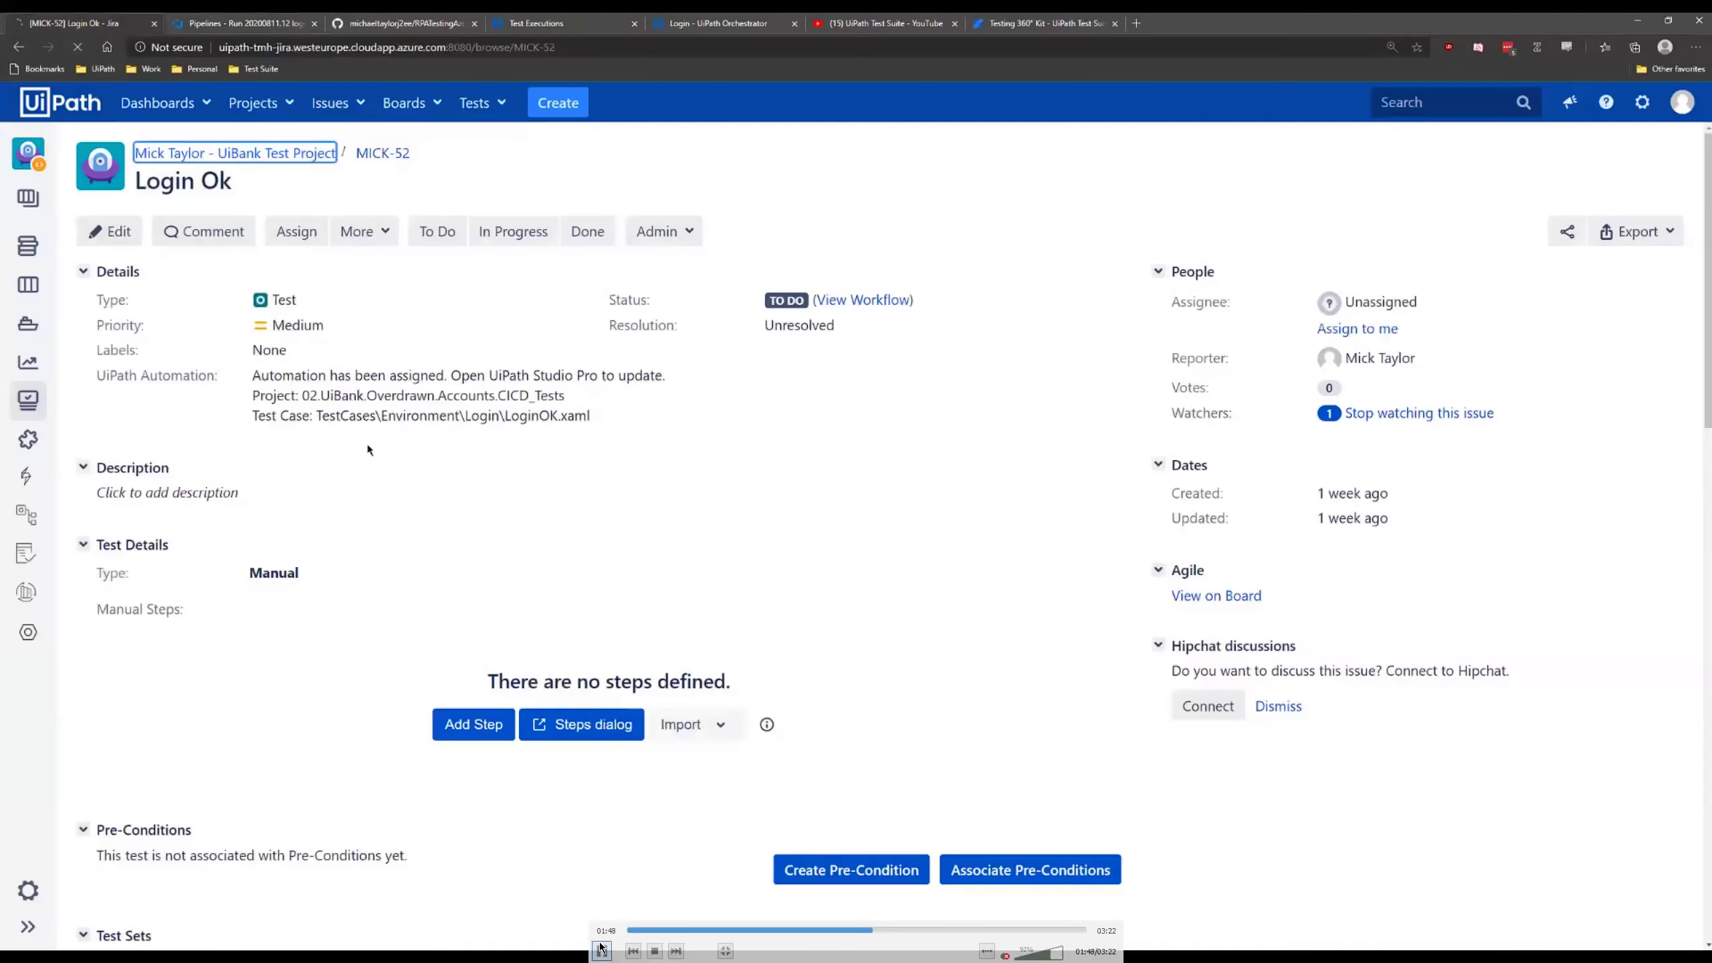
click(865, 930)
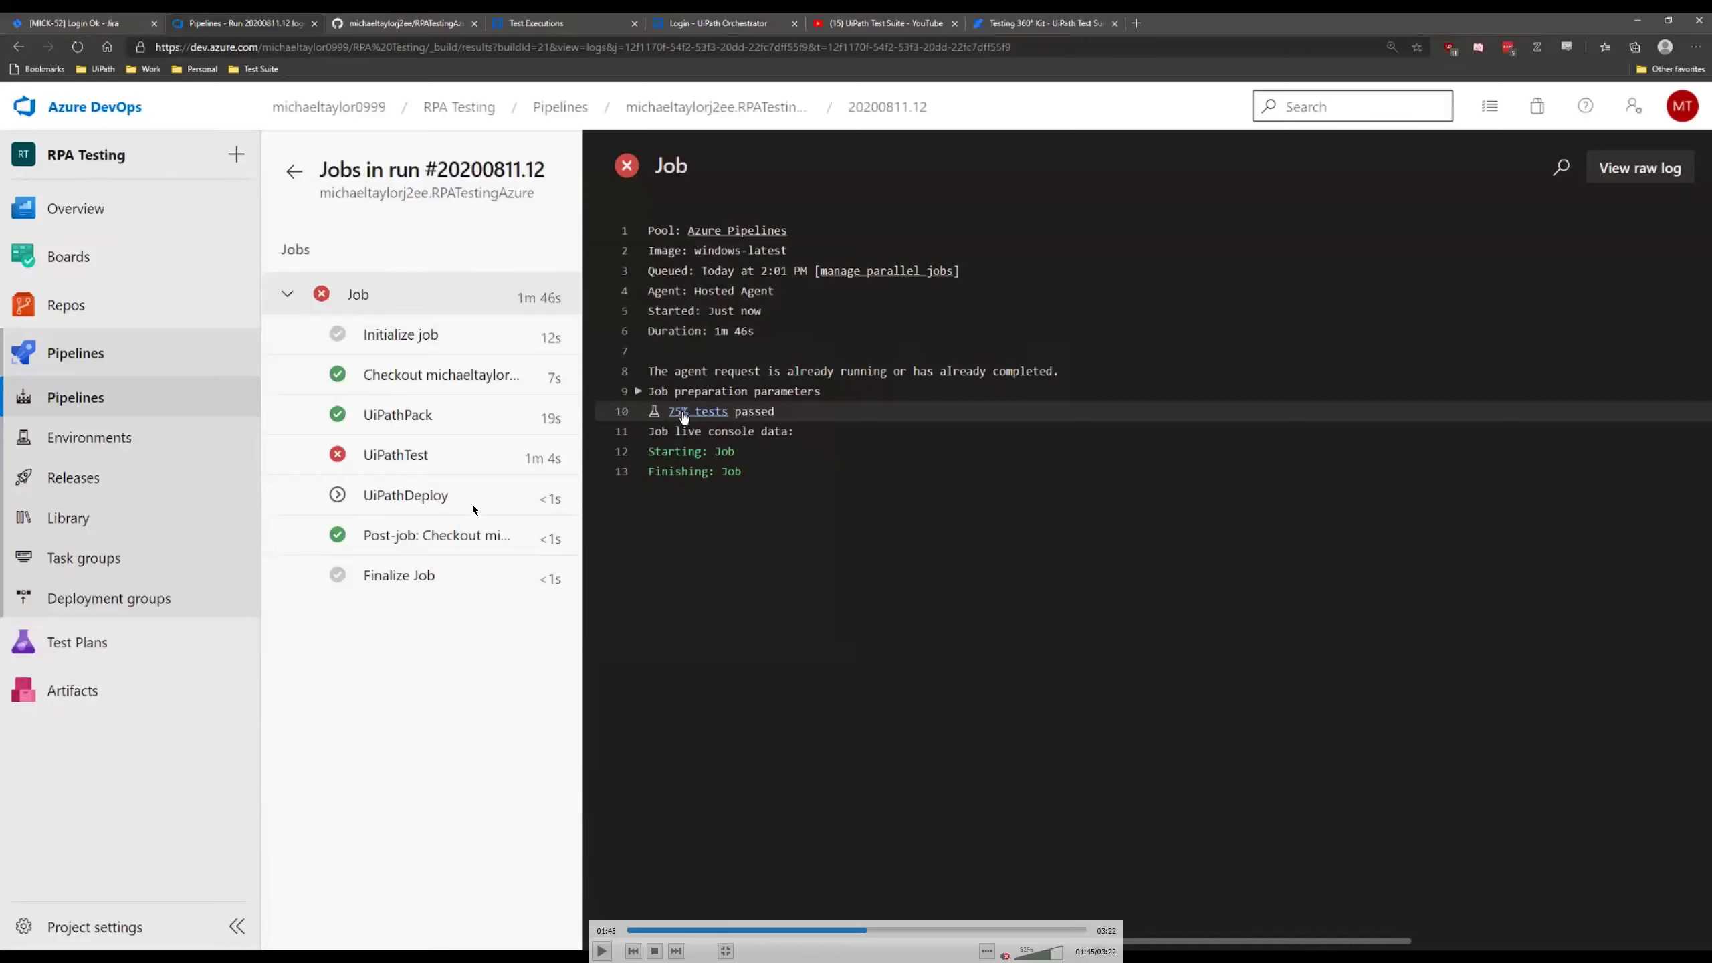
- Play the demo video in stages to examine the failure screenshot, the LoginOK assertion details and the Verify Control Attribute activity in the LoginOK workflow
click(600, 950)
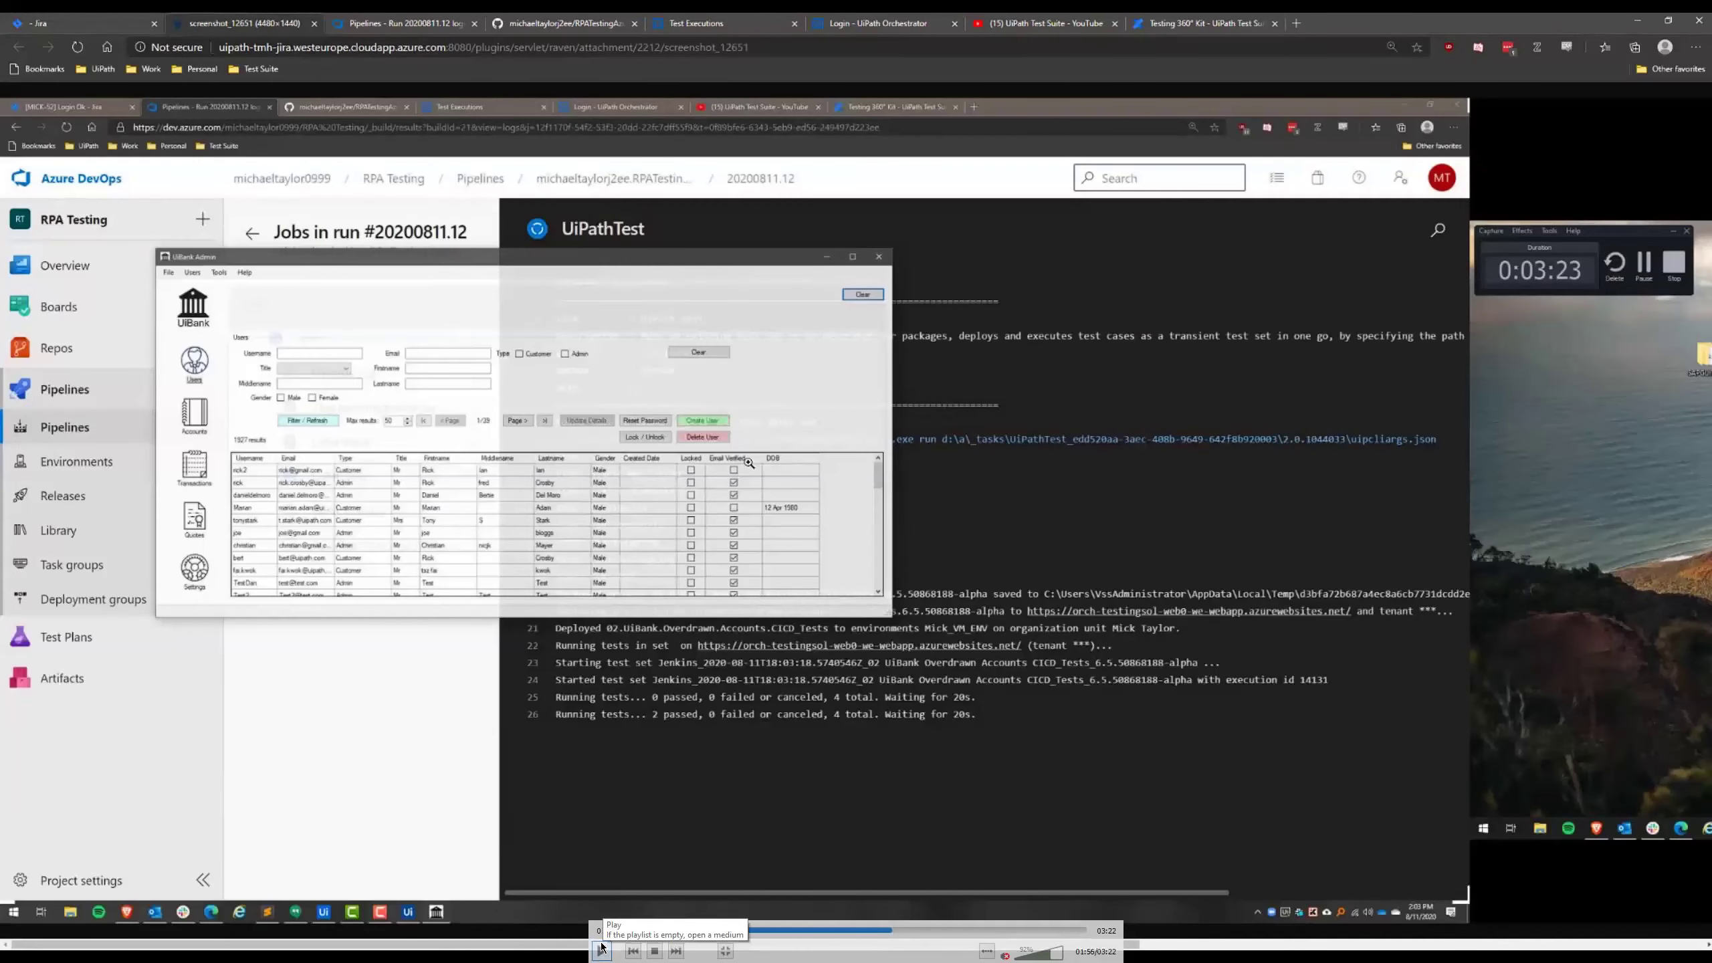
click(602, 948)
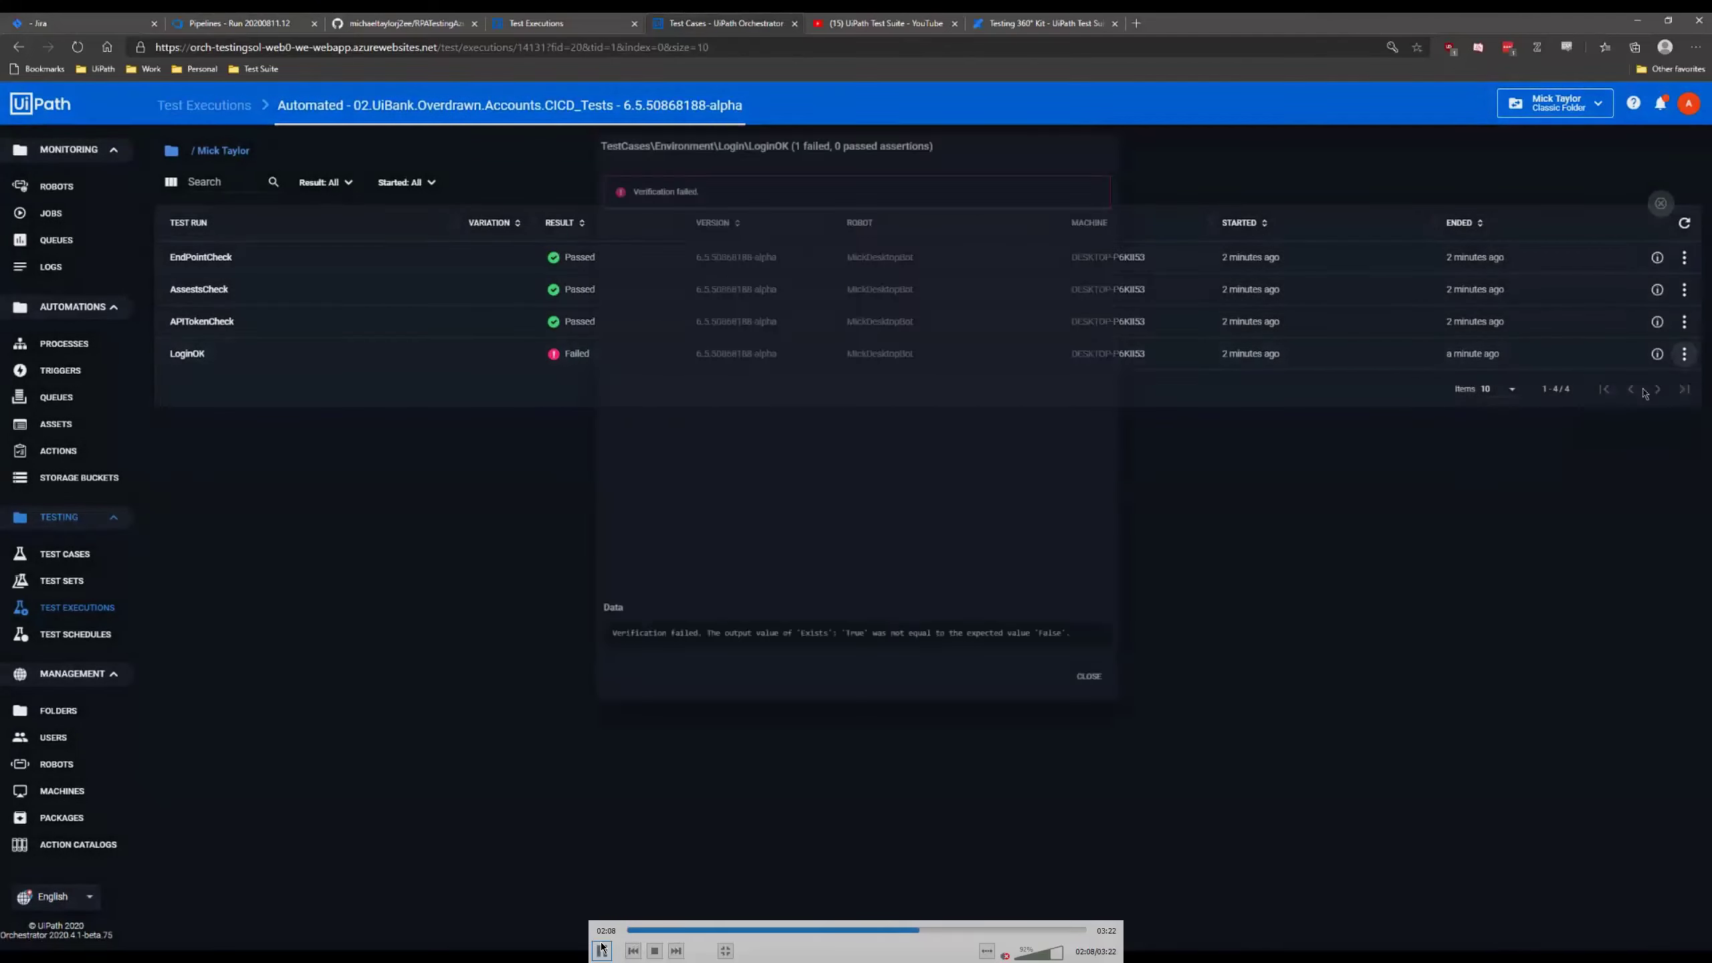
click(602, 947)
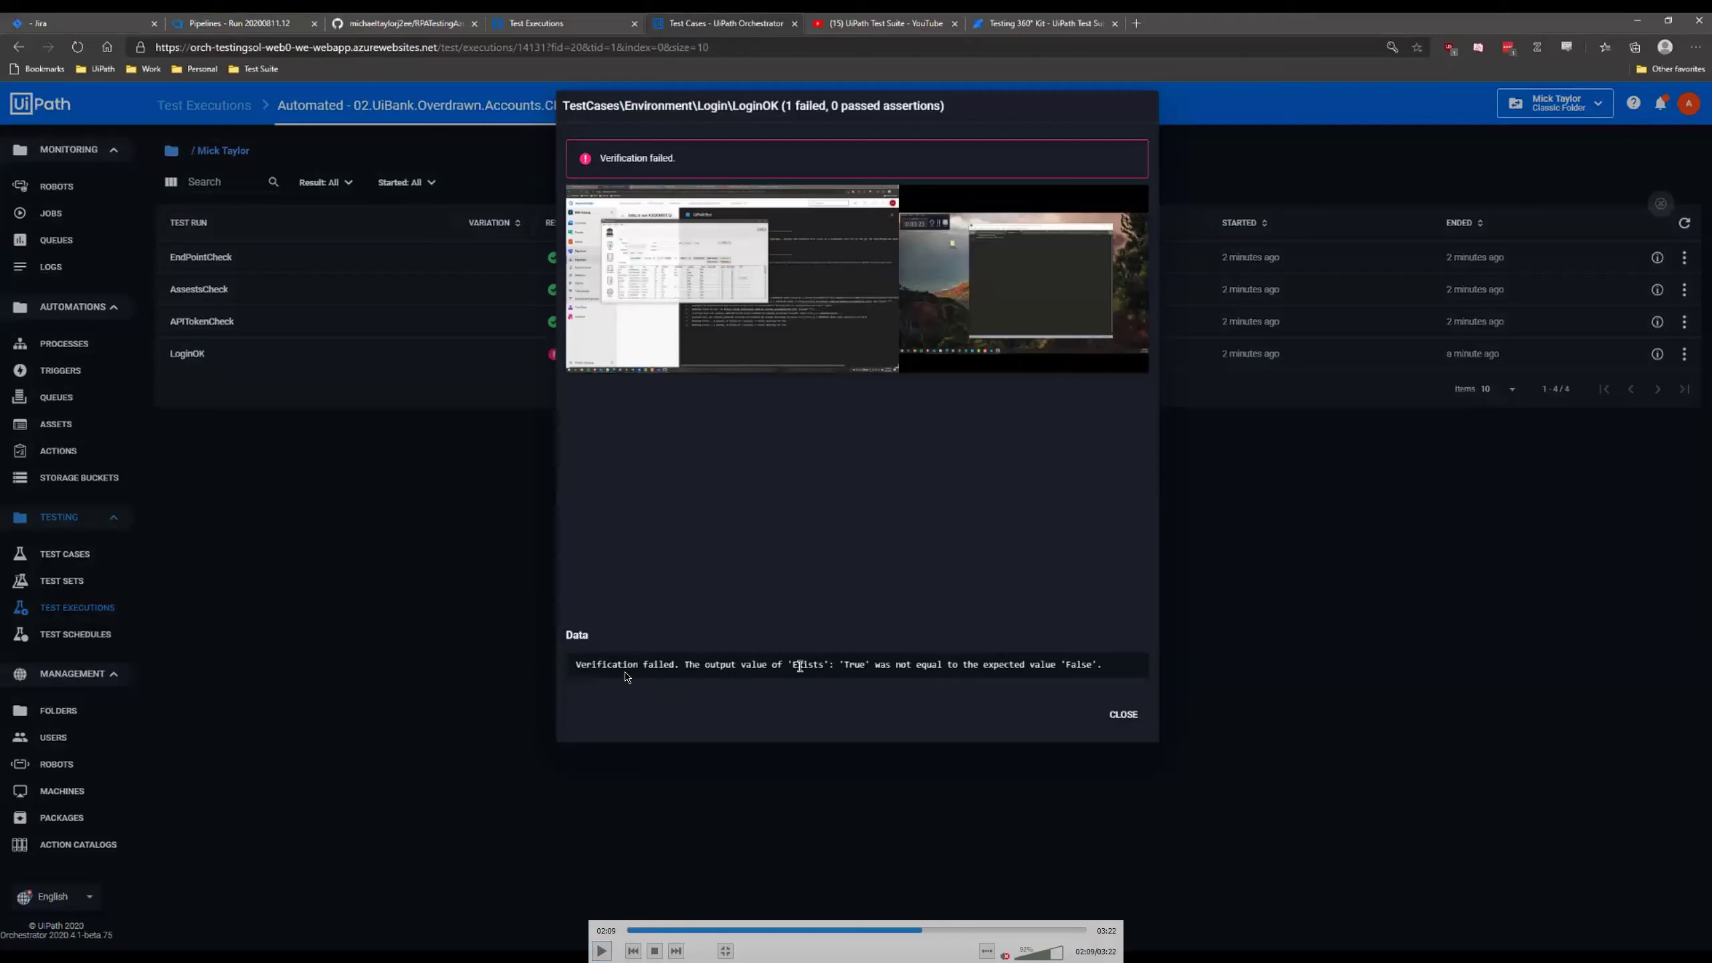
mouse_move(868, 690)
click(601, 949)
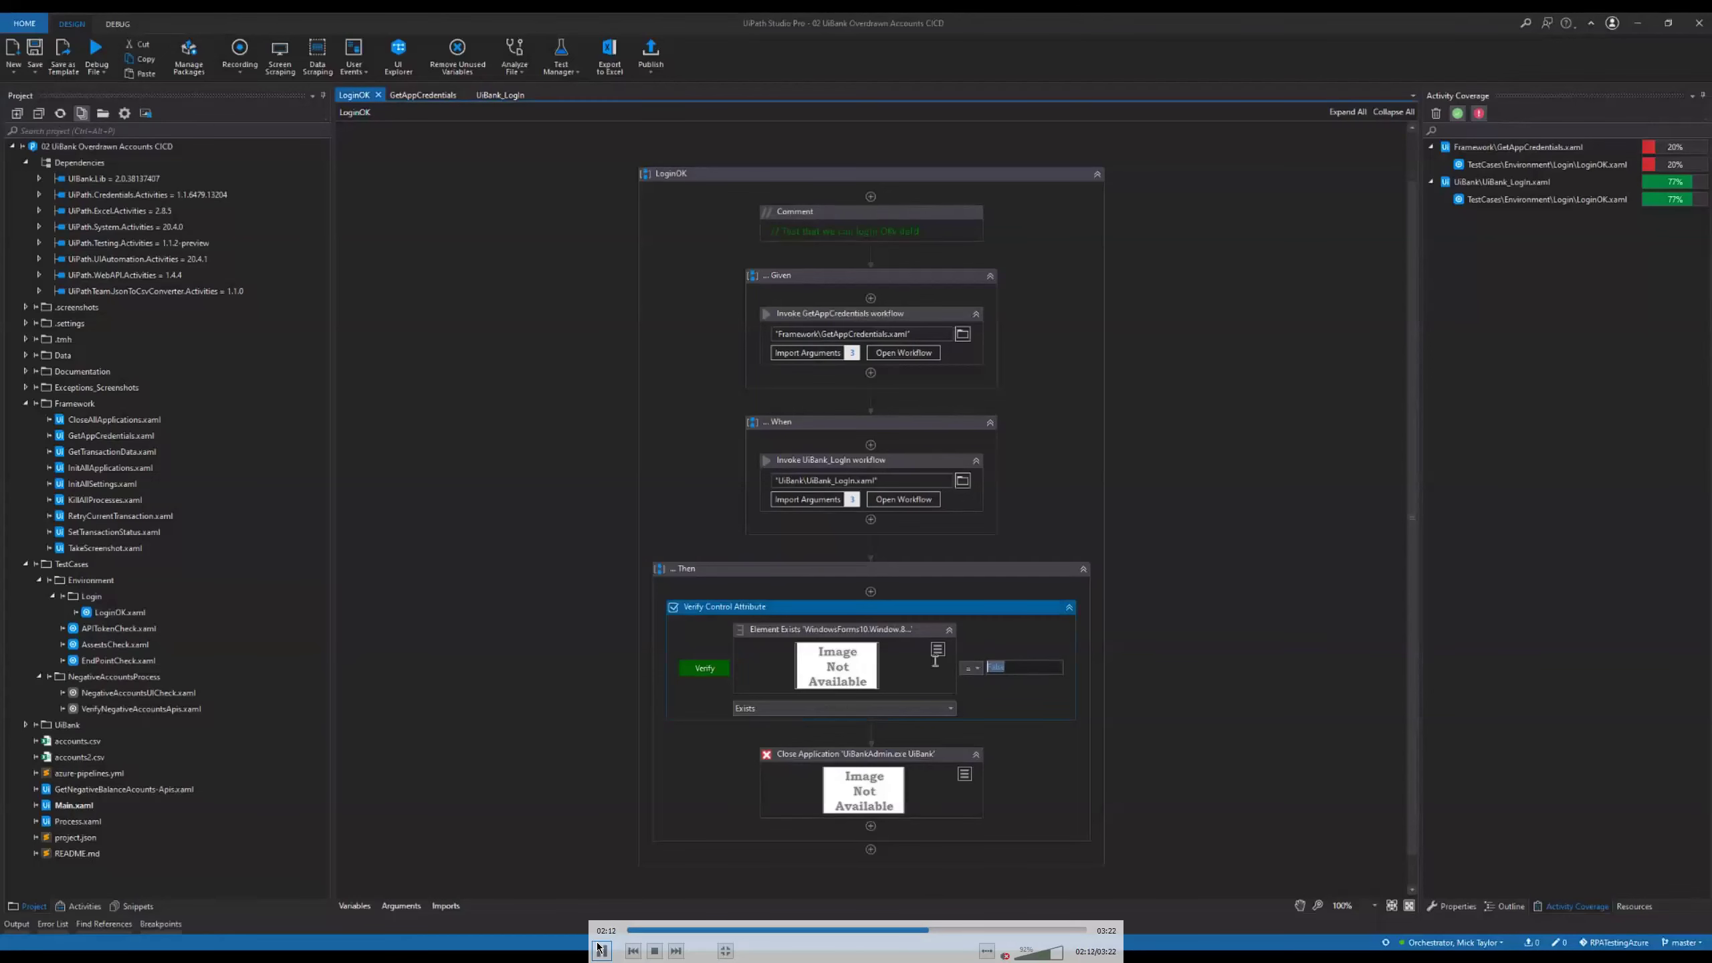
click(600, 949)
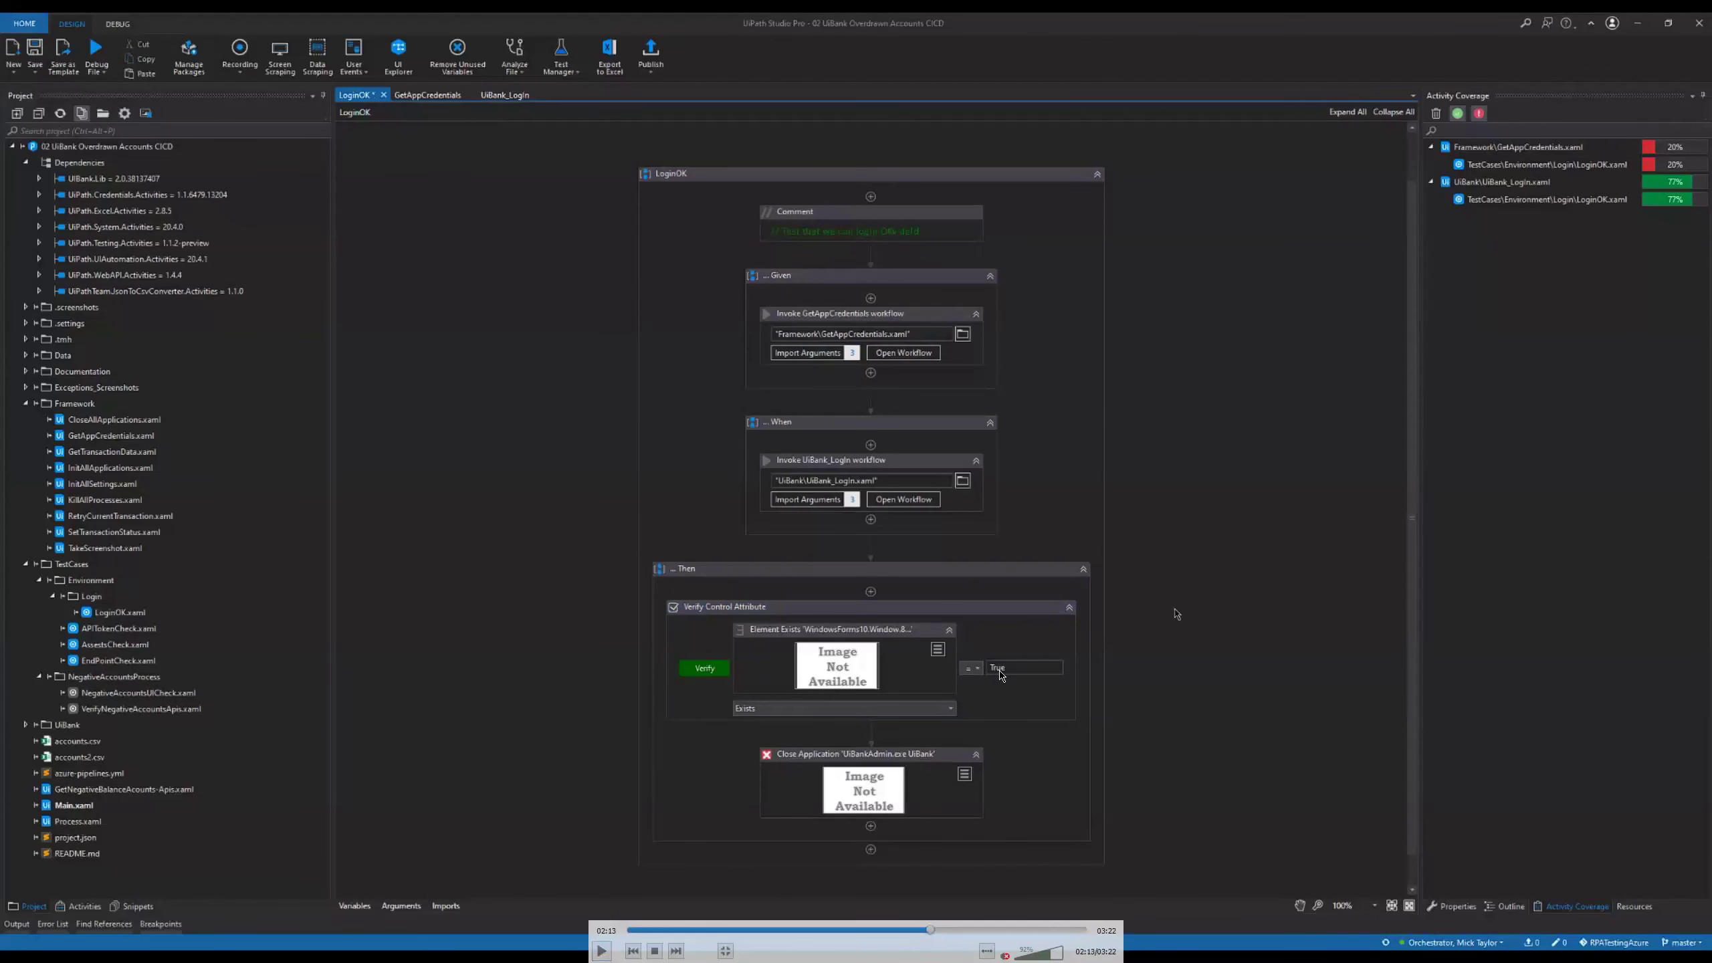
- Play the demo video on through run #20200811.13, pausing at the UiPathTest log and at the job's task list
click(603, 948)
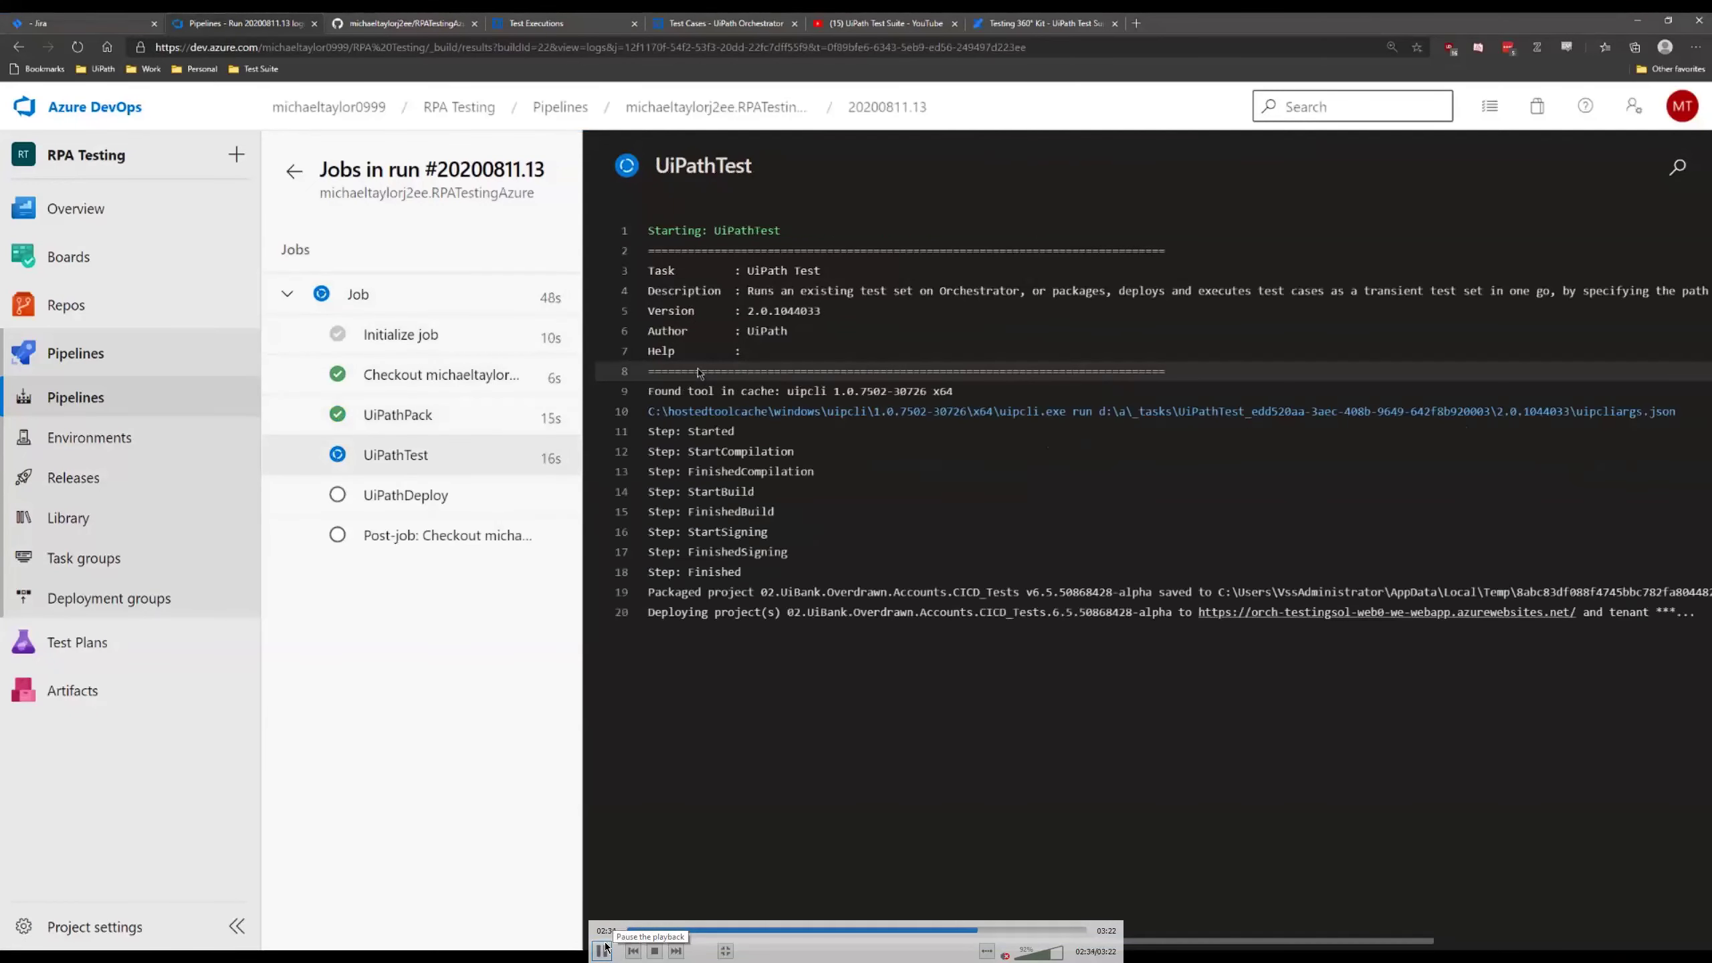
click(606, 947)
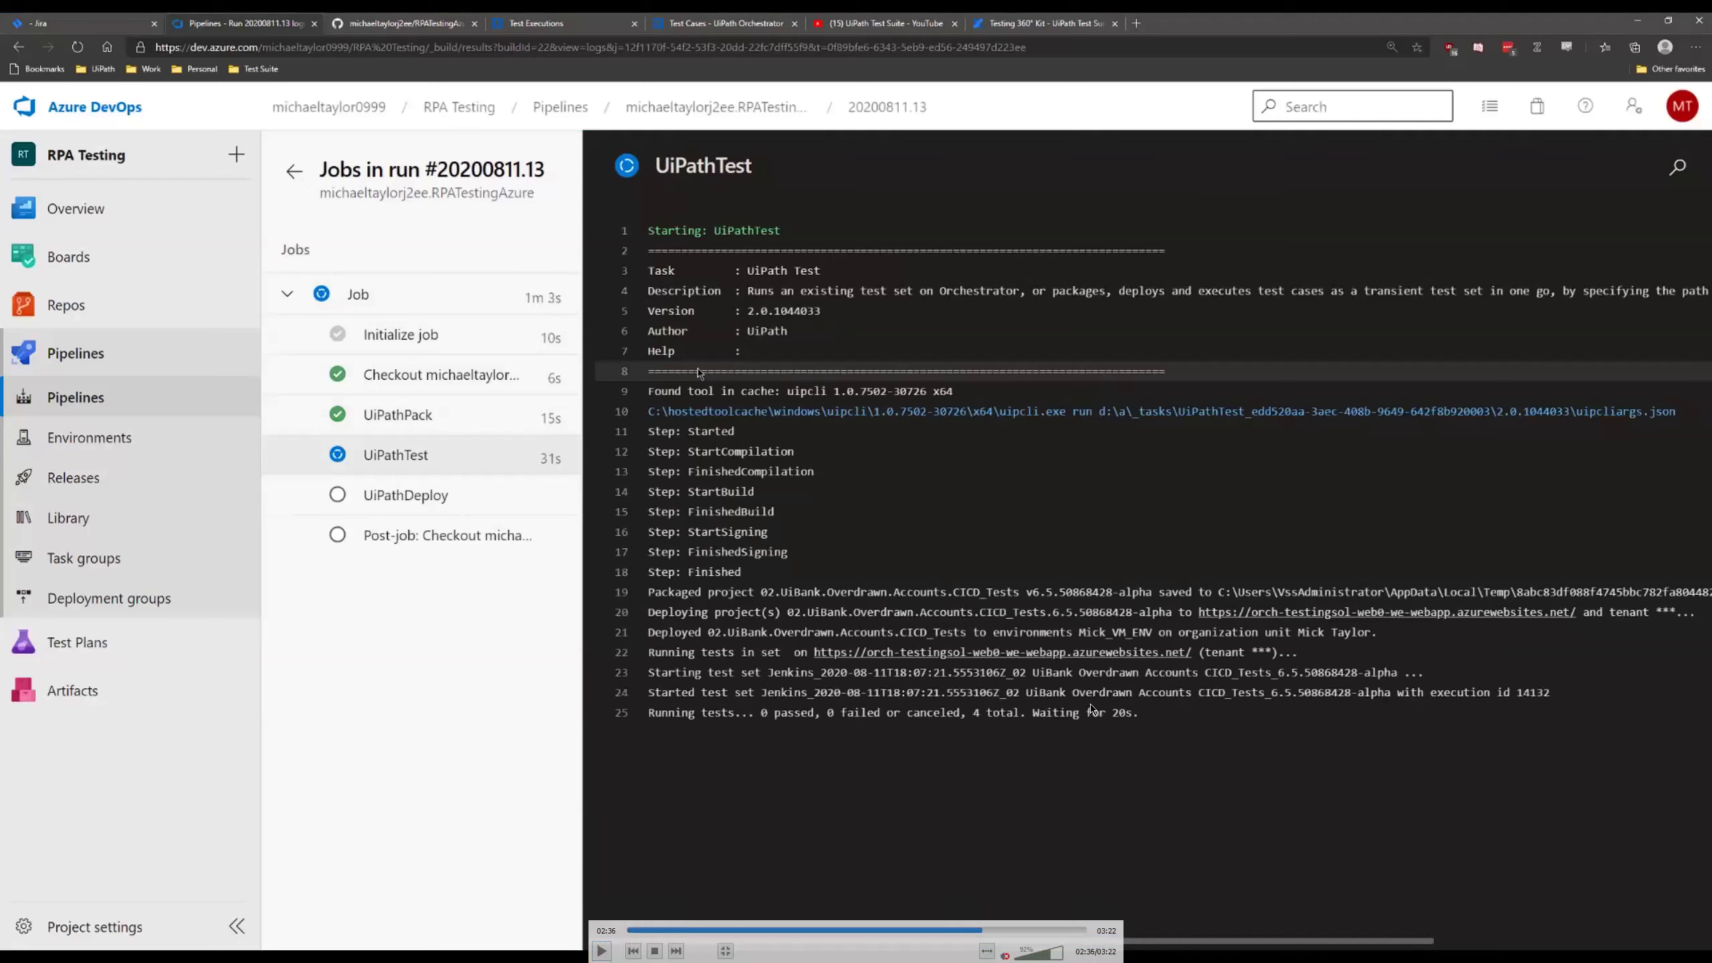
click(600, 949)
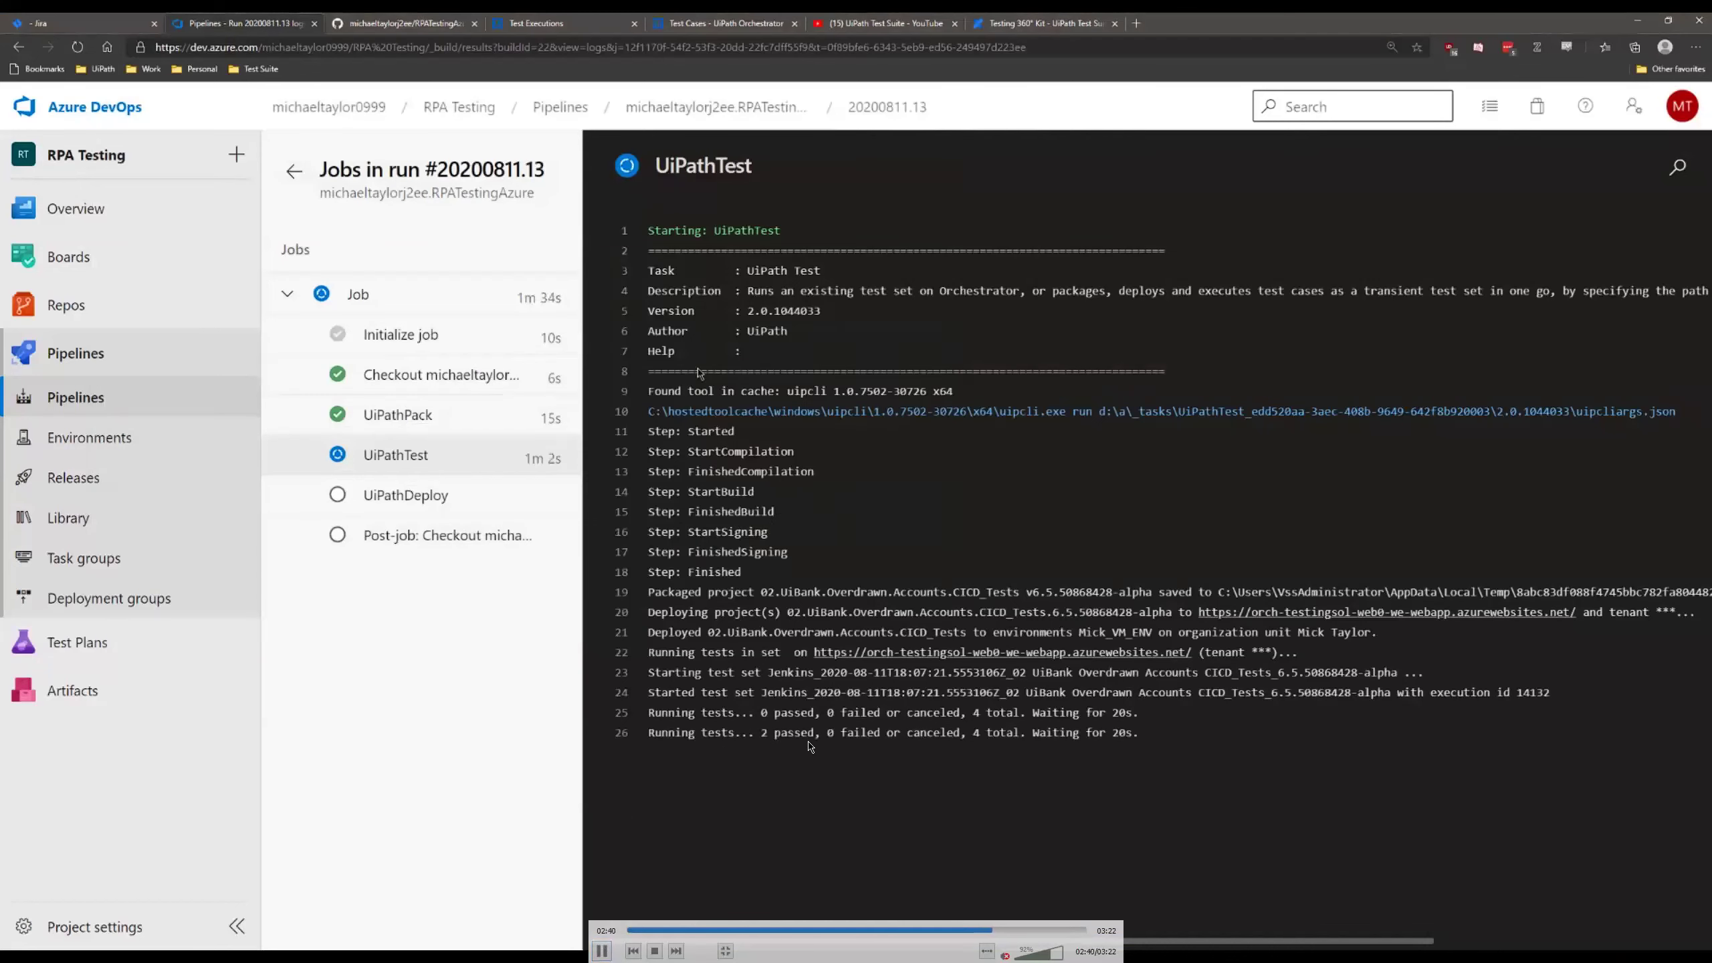
click(602, 950)
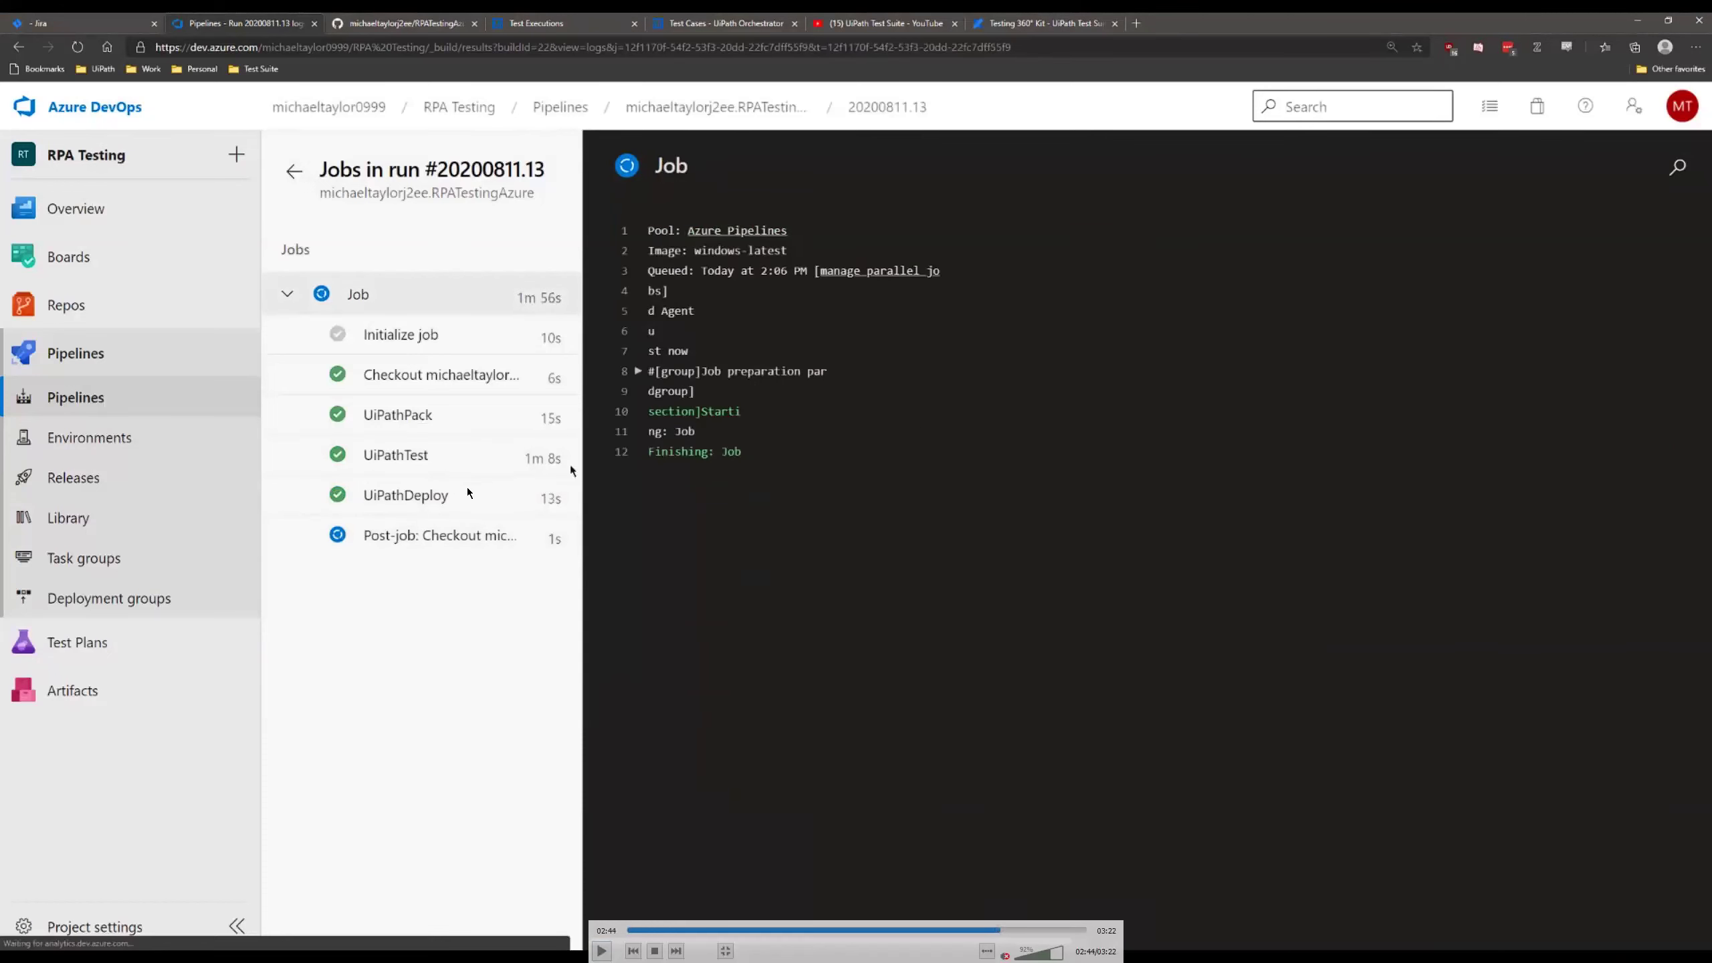
- Play the demo video through the Jira test results and rewind it from the closing animation to the Login Ok execution at 02:58
click(602, 950)
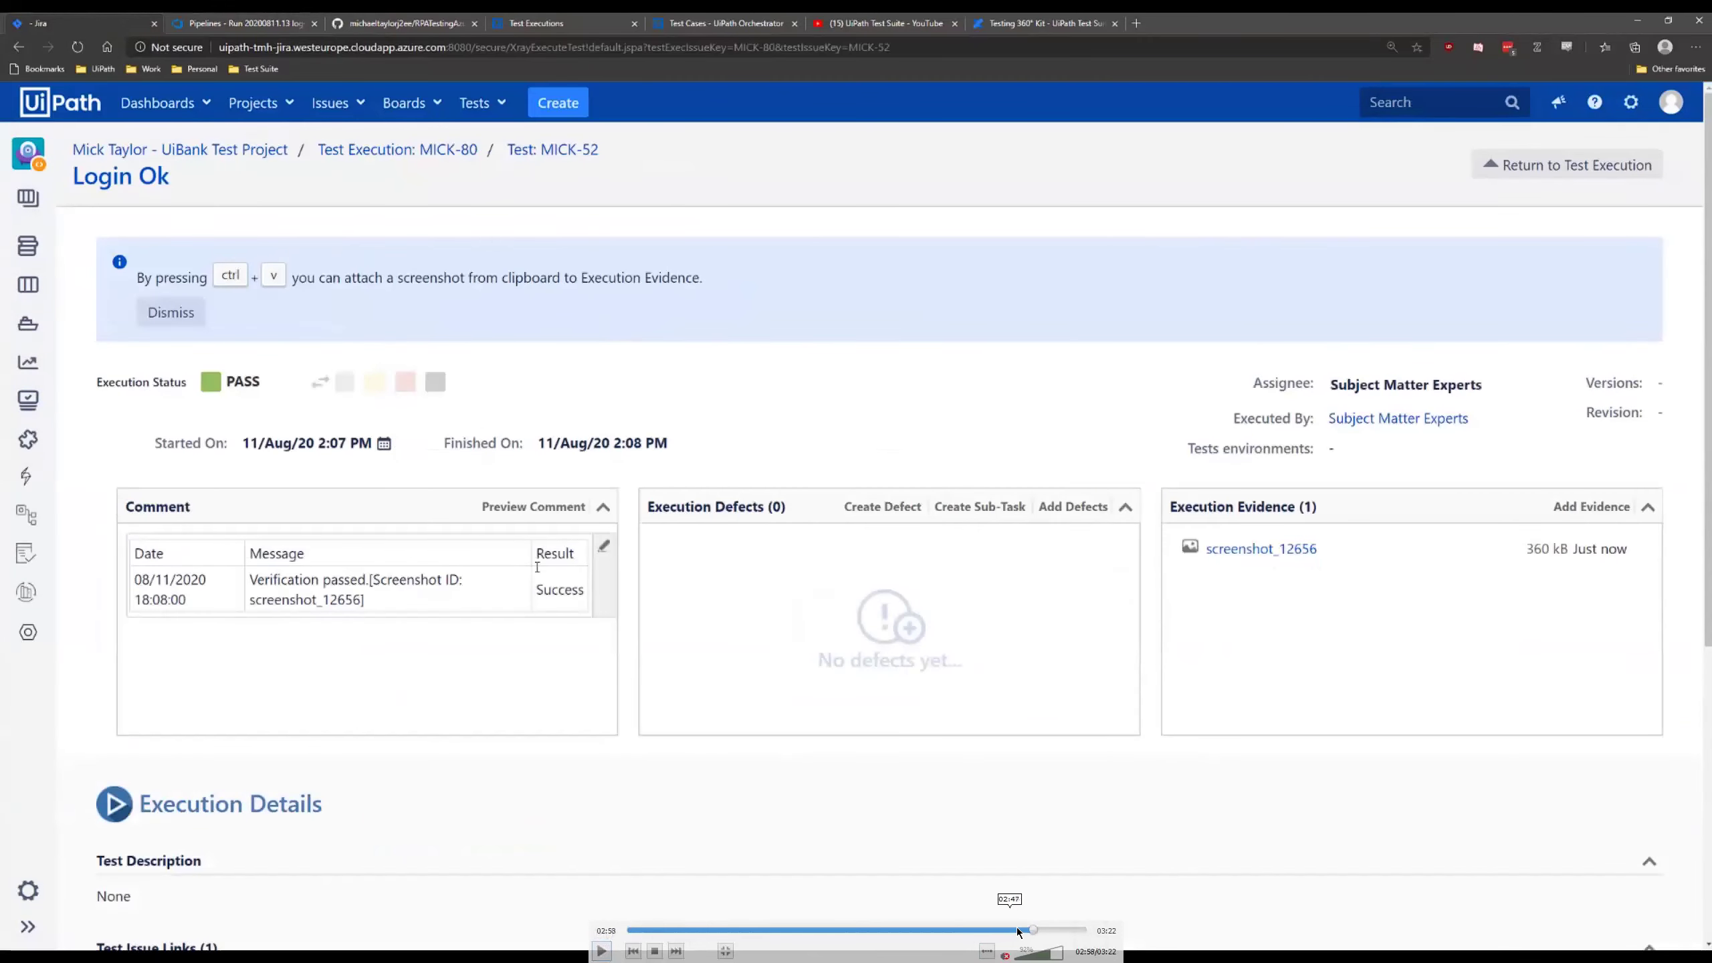
click(1027, 930)
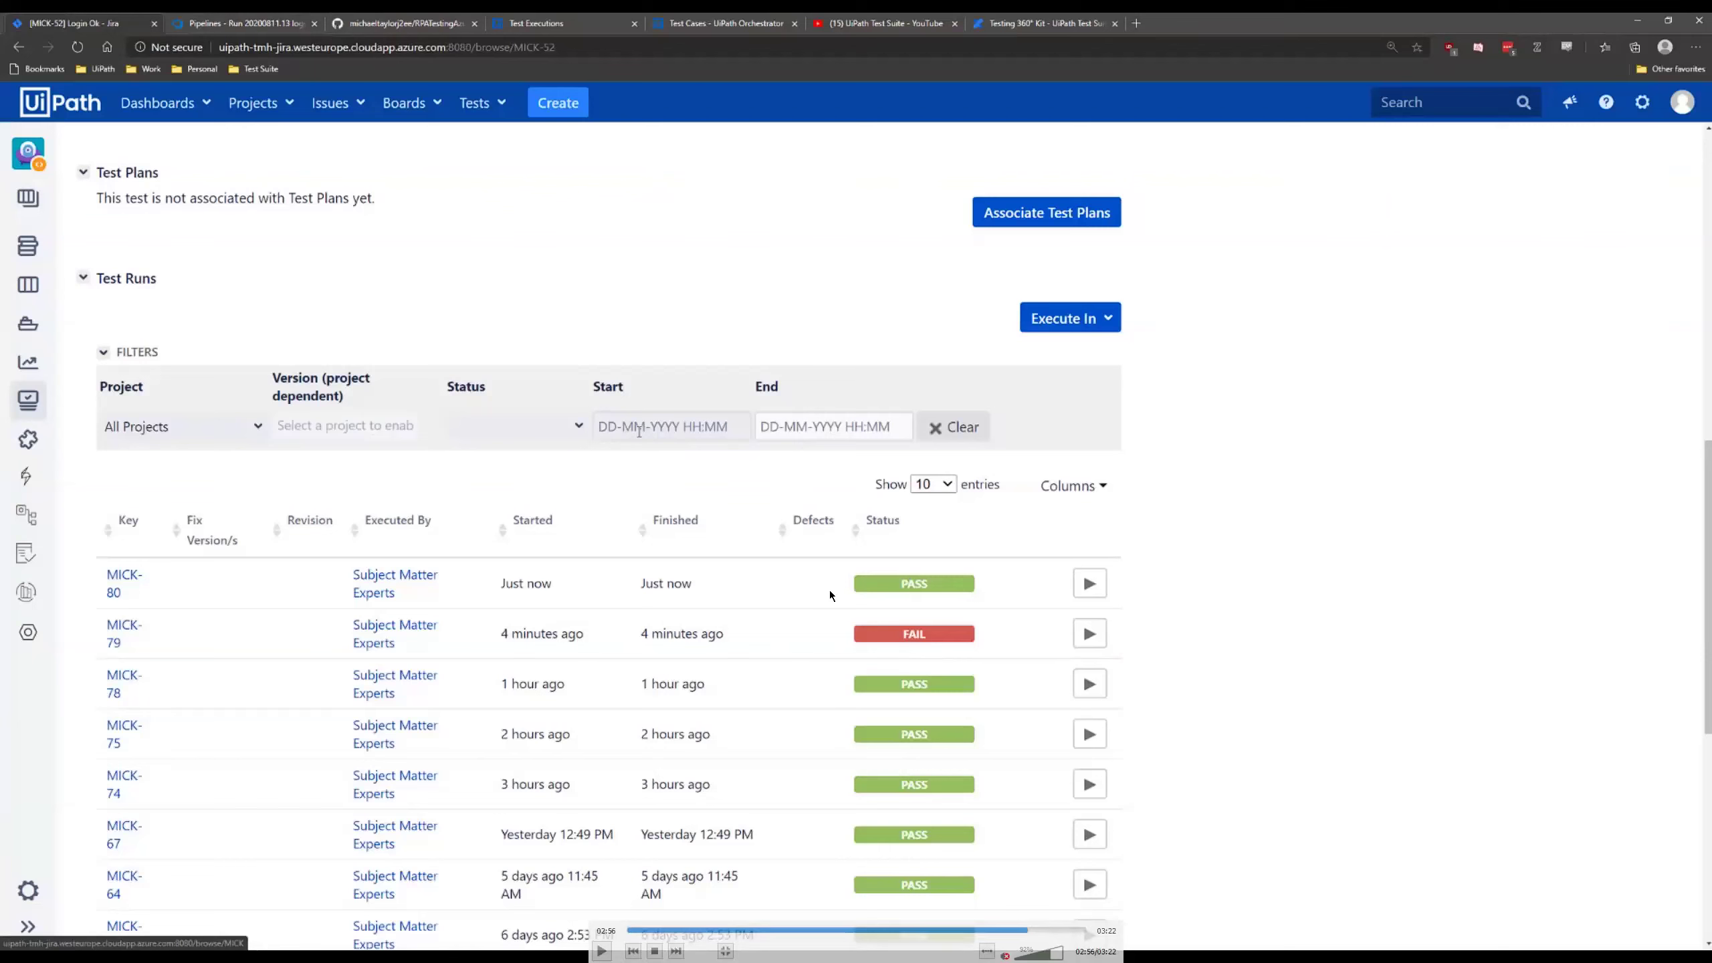
click(598, 947)
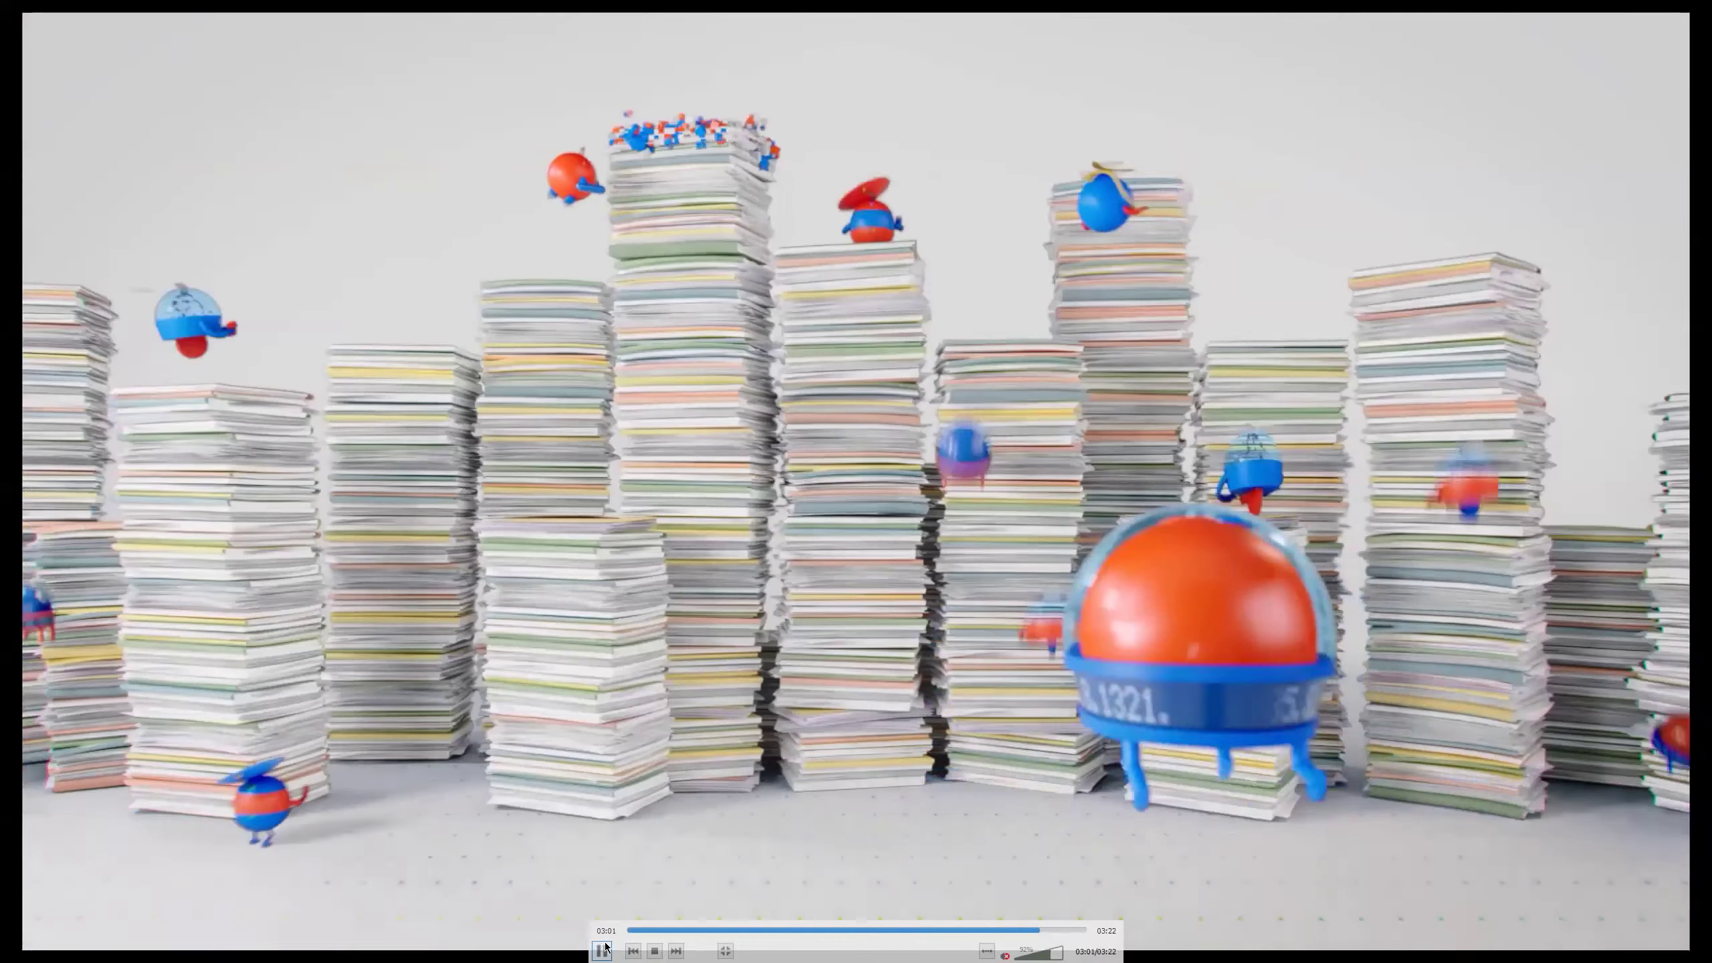
click(602, 950)
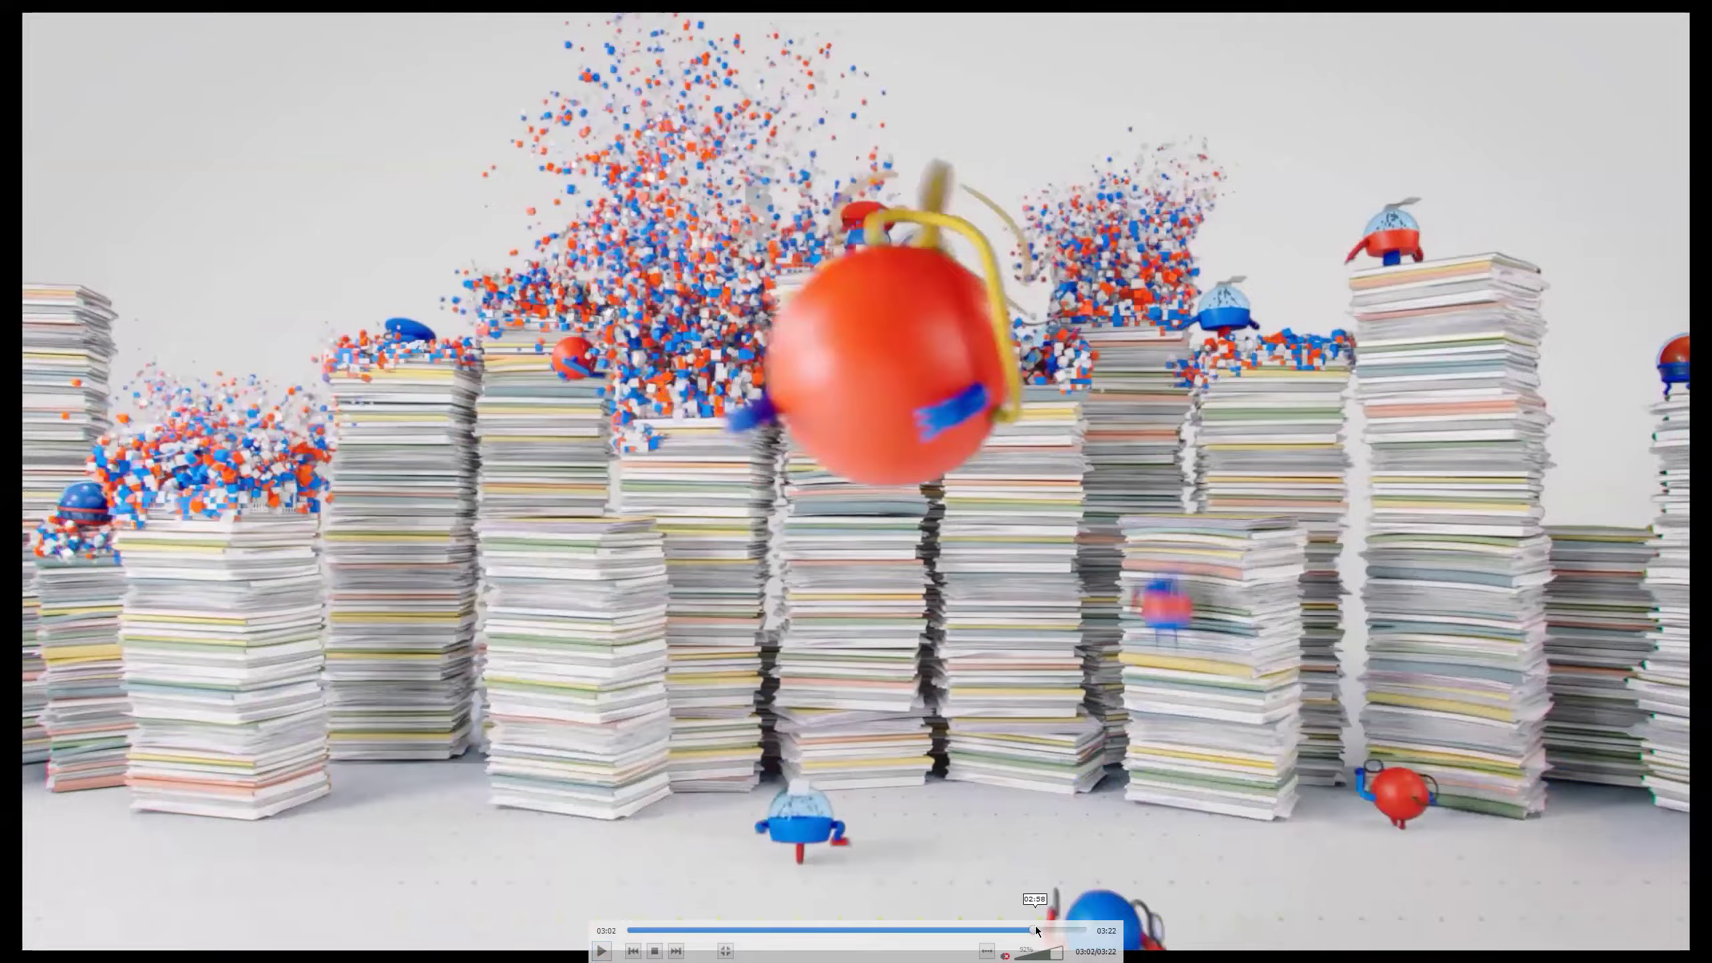
click(1034, 930)
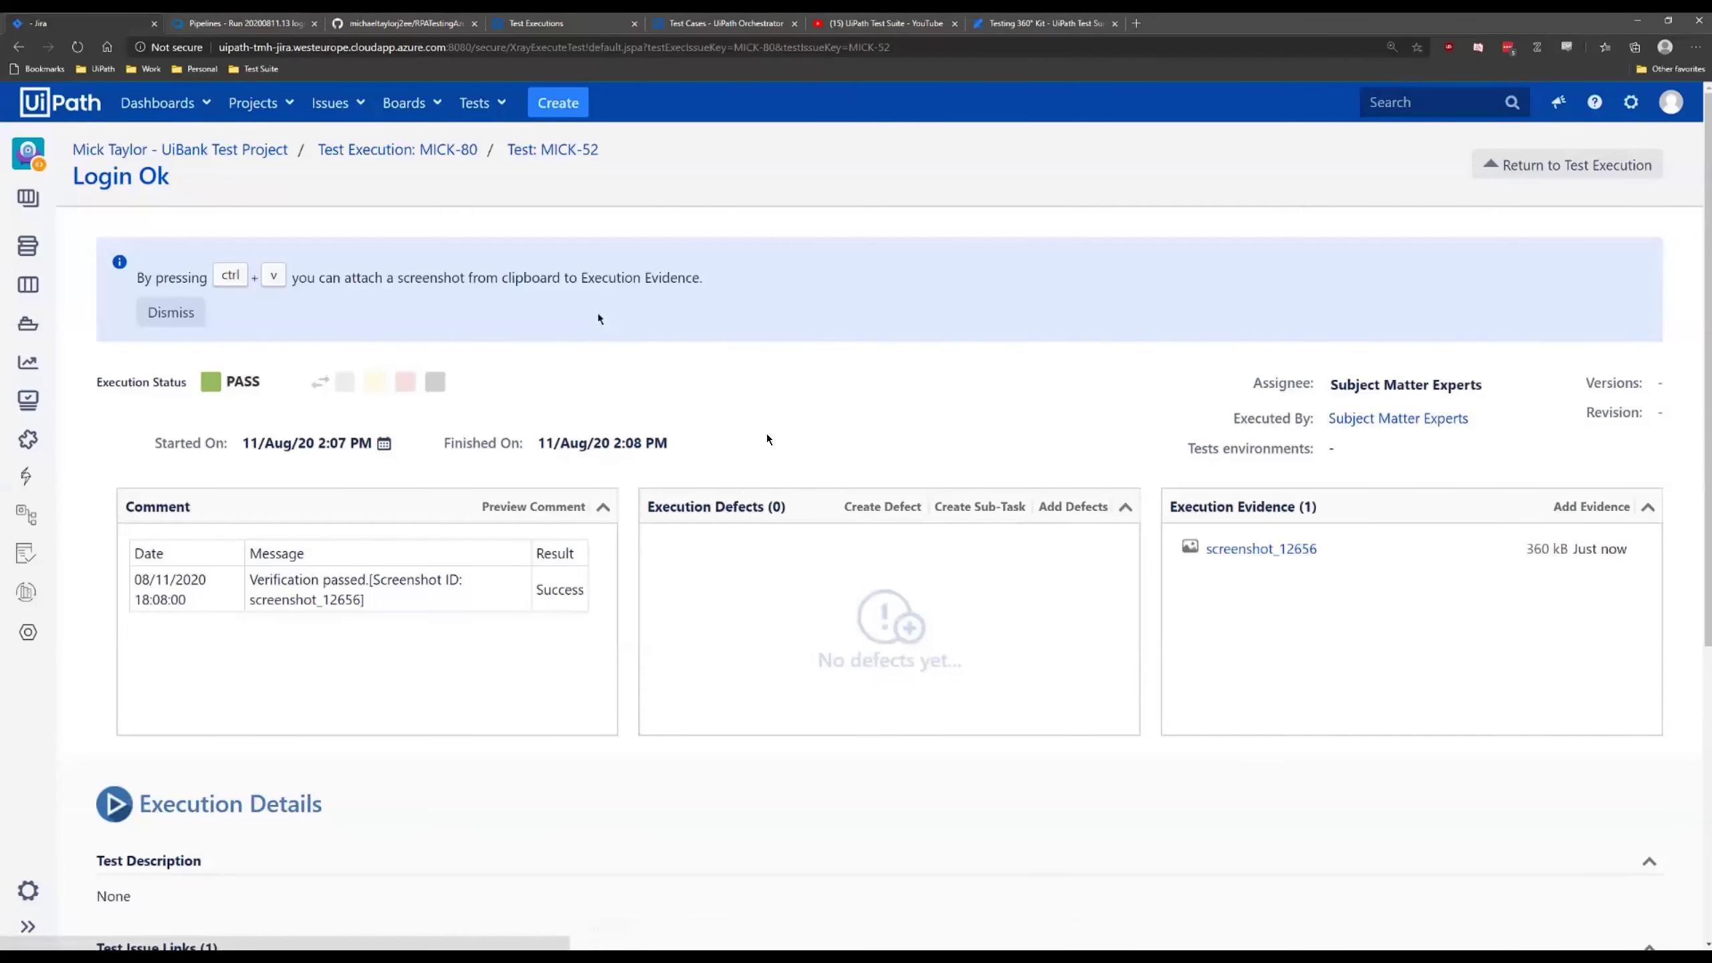